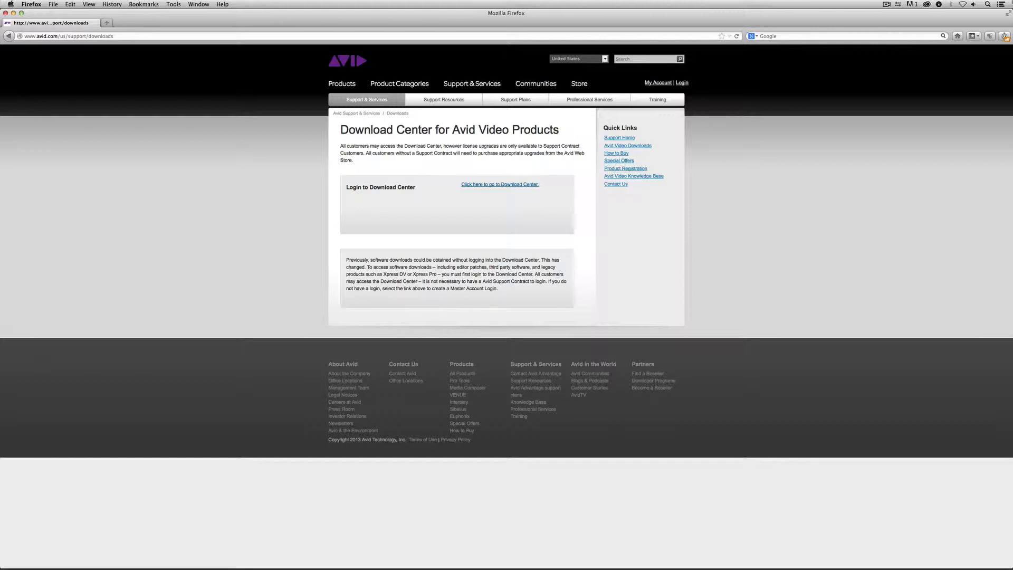
Log in to the Avid Download Center with the saved master account credentials and browse its list of product downloads
left_click(490, 184)
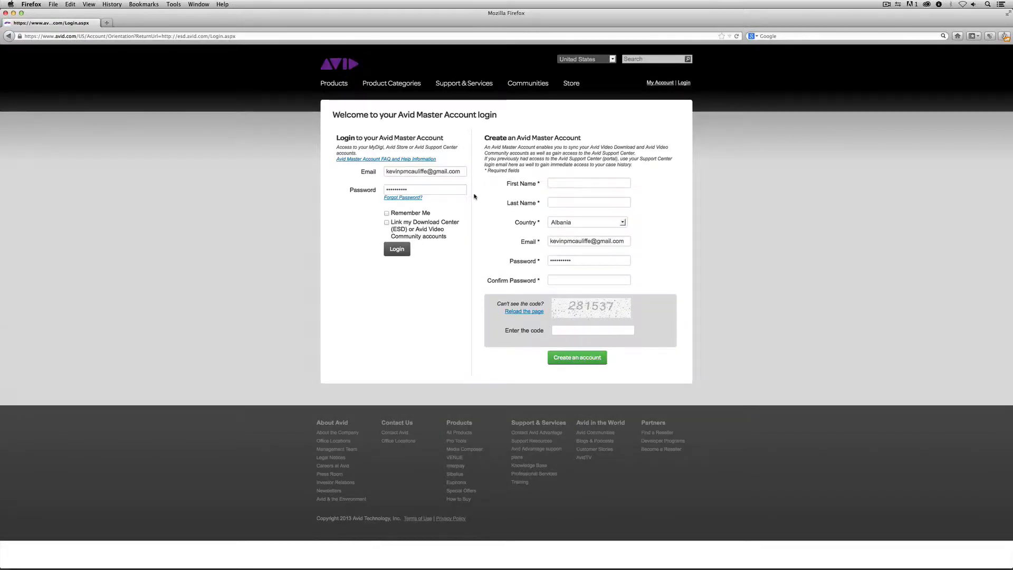
left_click(397, 250)
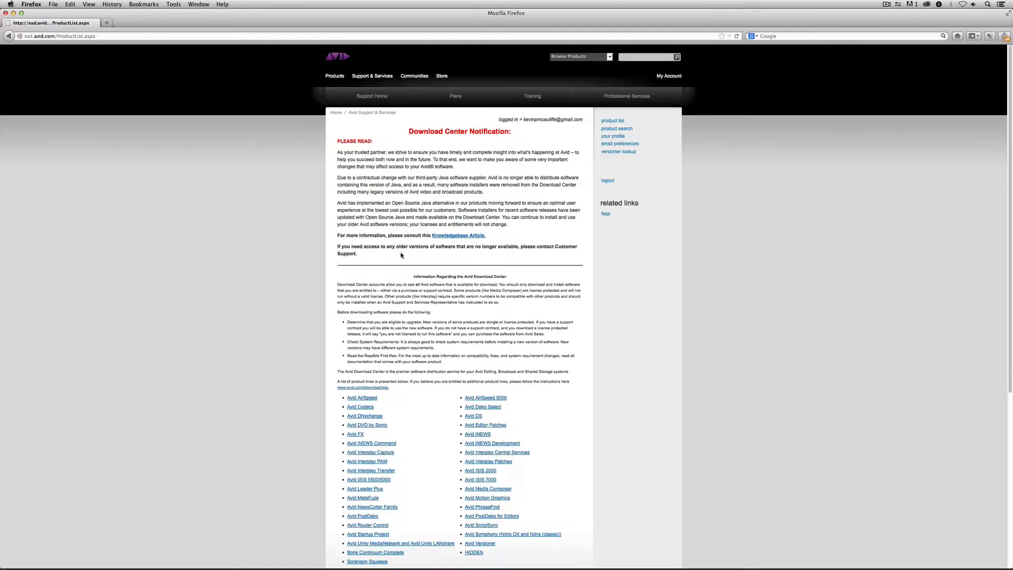
scroll(406, 248, "down", 5)
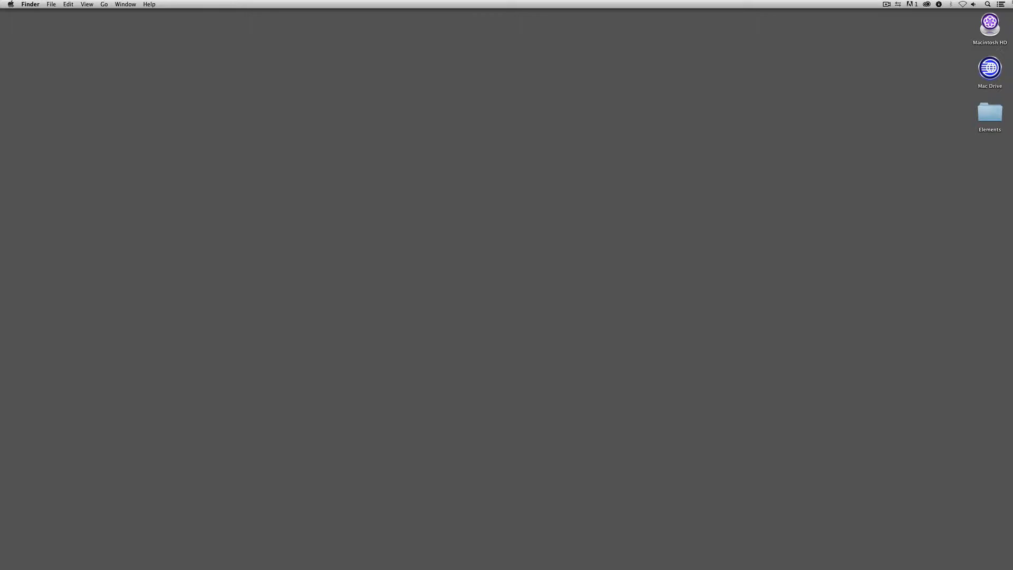
Switch to Avid Media Composer, open the Sequences bin, place it below the project window, and open the Motocross bin from Other Bins
key("super+Tab")
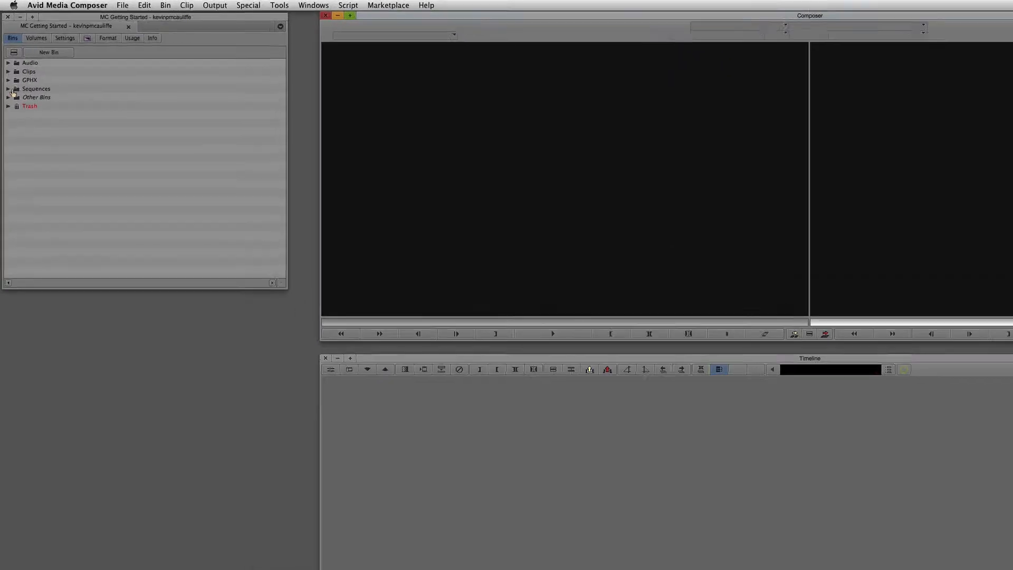
left_click(6, 69)
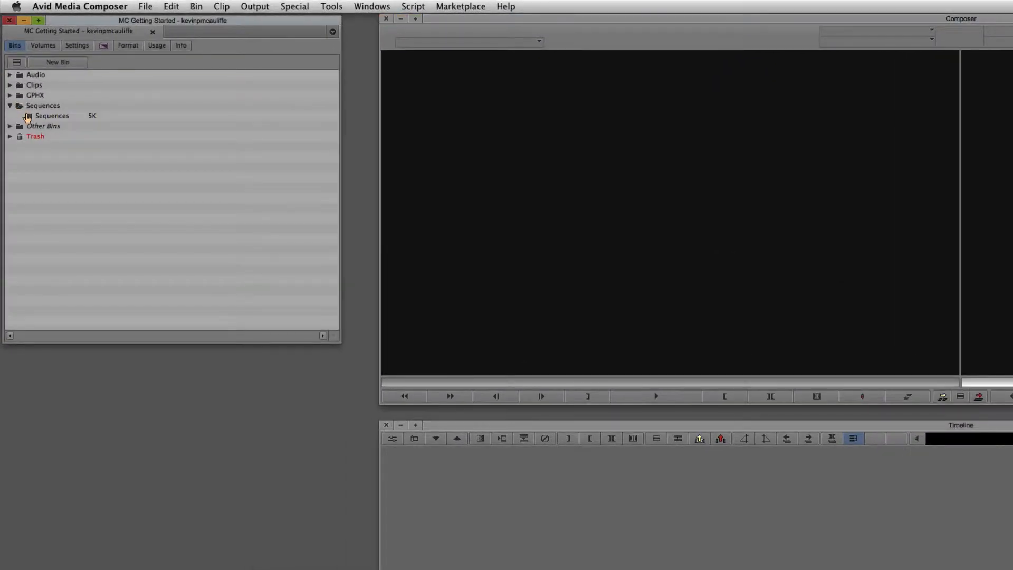
double_click(28, 115)
left_click_drag(496, 138, 135, 354)
left_click(10, 126)
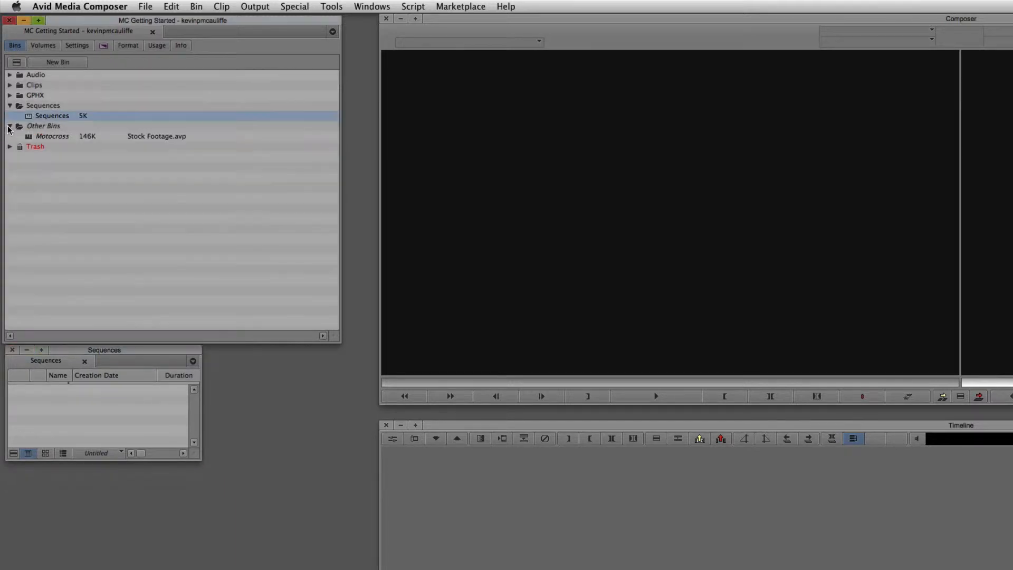
double_click(30, 136)
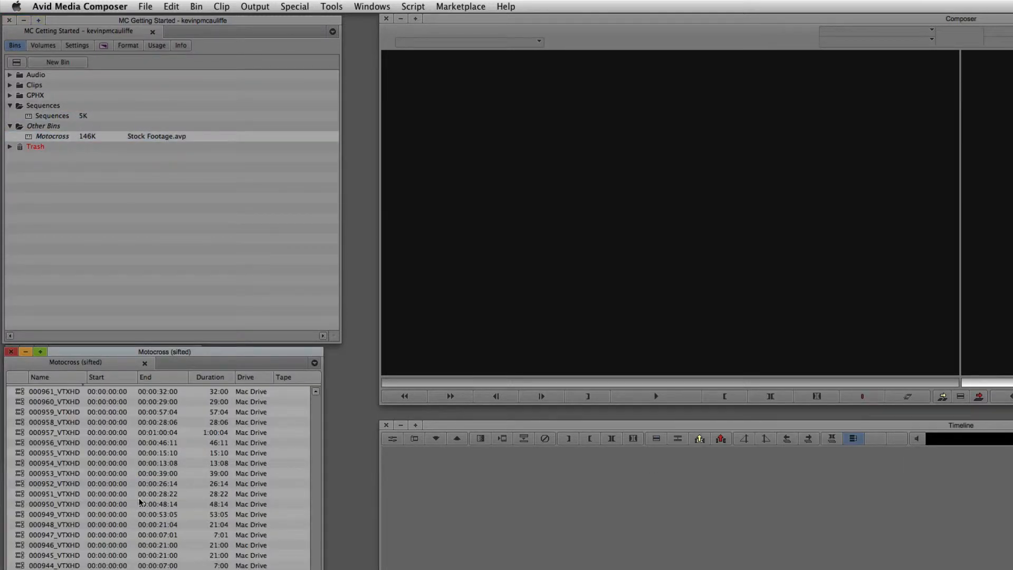
Load clip 000950_VTXHD and splice its marked section into a new sequence stored in the Sequences bin
double_click(20, 504)
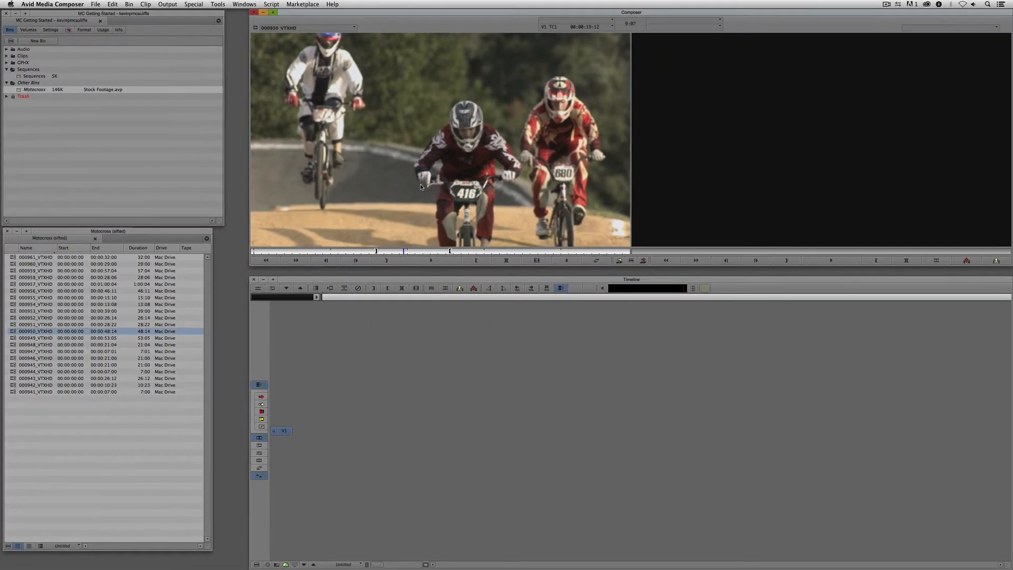
key("v")
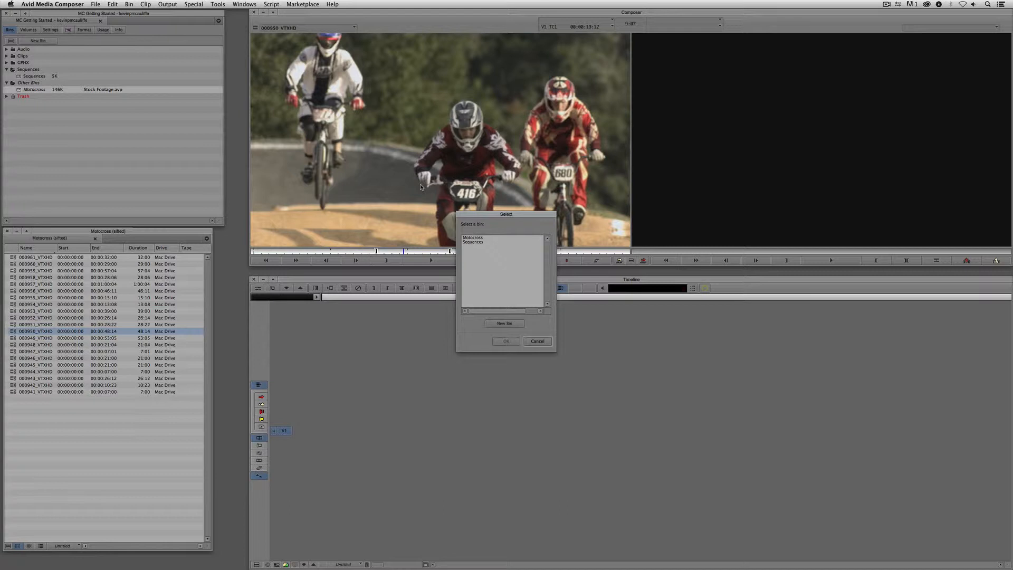
left_click(477, 242)
left_click(506, 341)
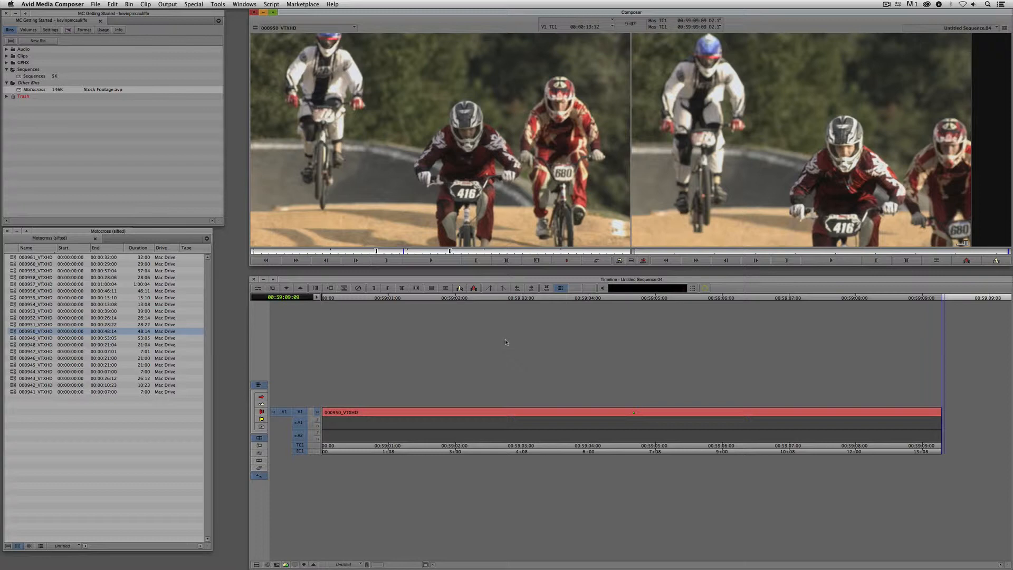
Load clip 000953_VTXHD, mark a section of about 10:15, and splice it onto the end of the sequence
double_click(16, 310)
left_click_drag(405, 253, 391, 253)
key("i")
left_click_drag(392, 253, 495, 253)
key("o")
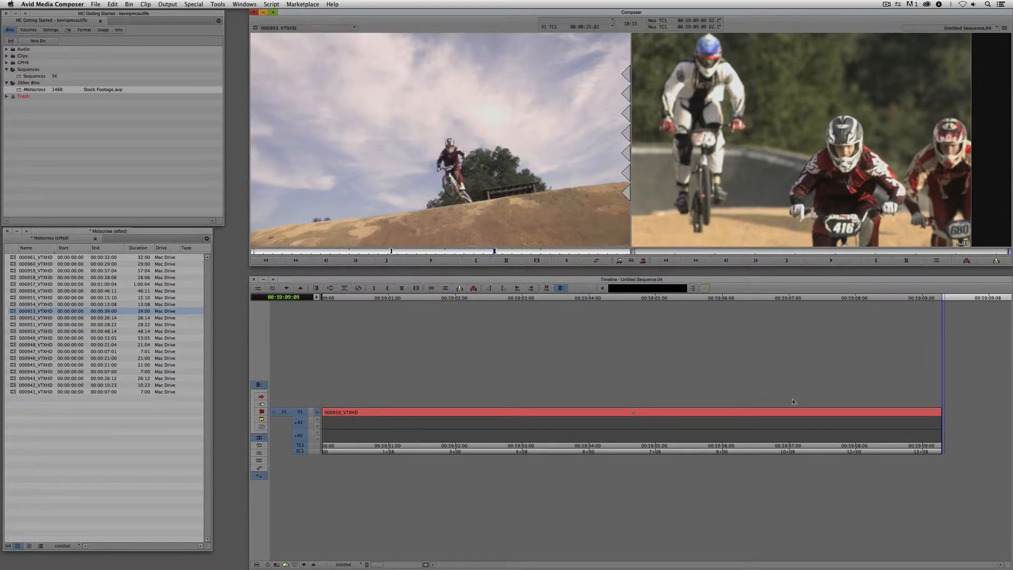
left_click(812, 428)
key("v")
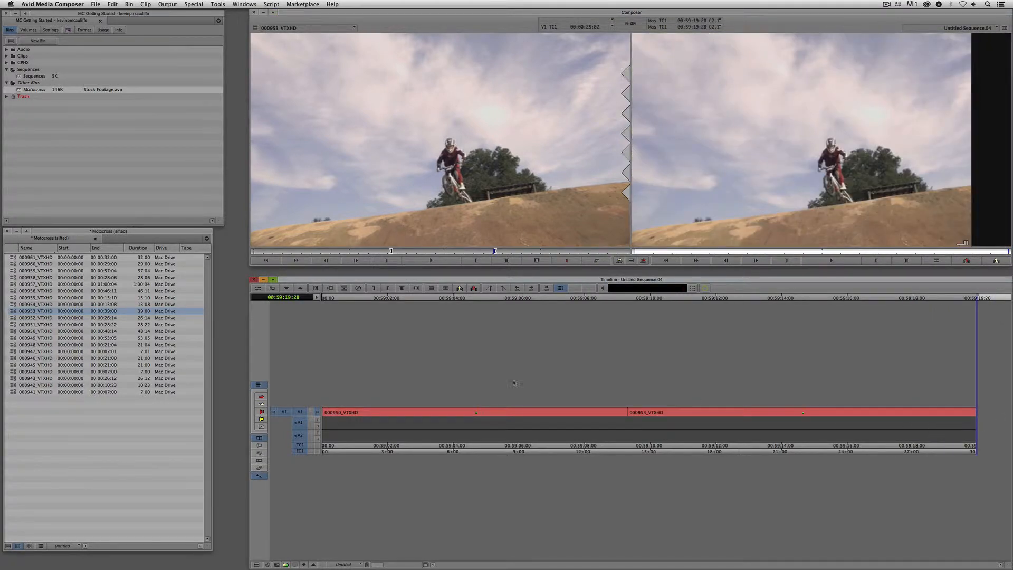
Load clip 000946_VTXHD, mark a section of about 7:04, and splice it in as the sequence's third shot
double_click(13, 359)
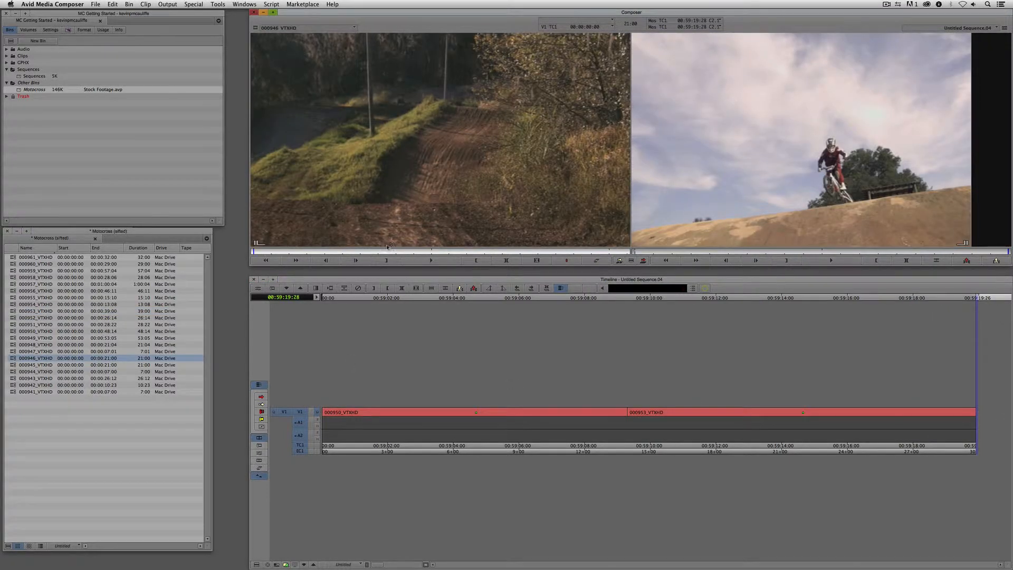
left_click_drag(389, 245, 469, 251)
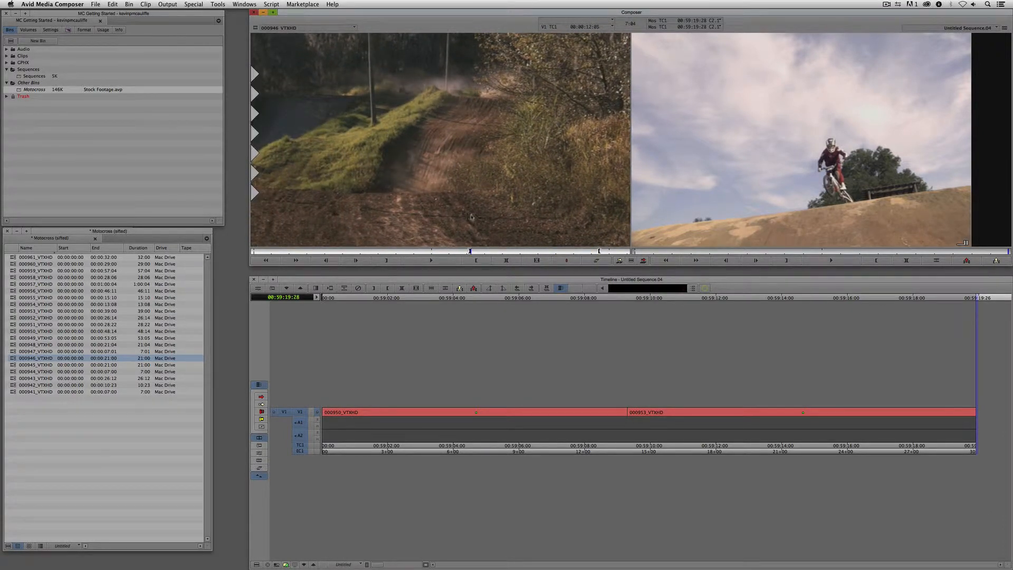
left_click_drag(671, 426, 1004, 416)
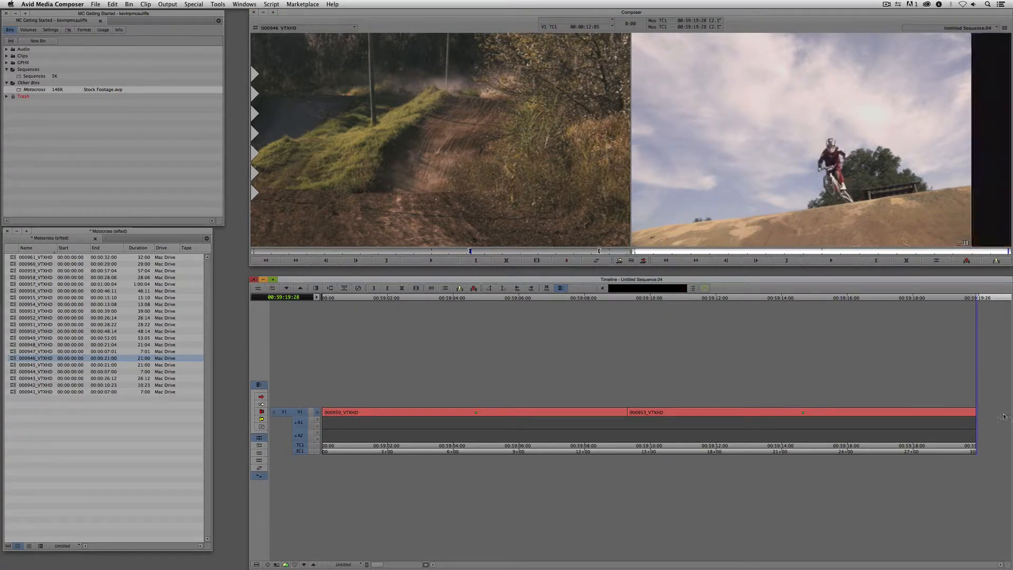
key("v")
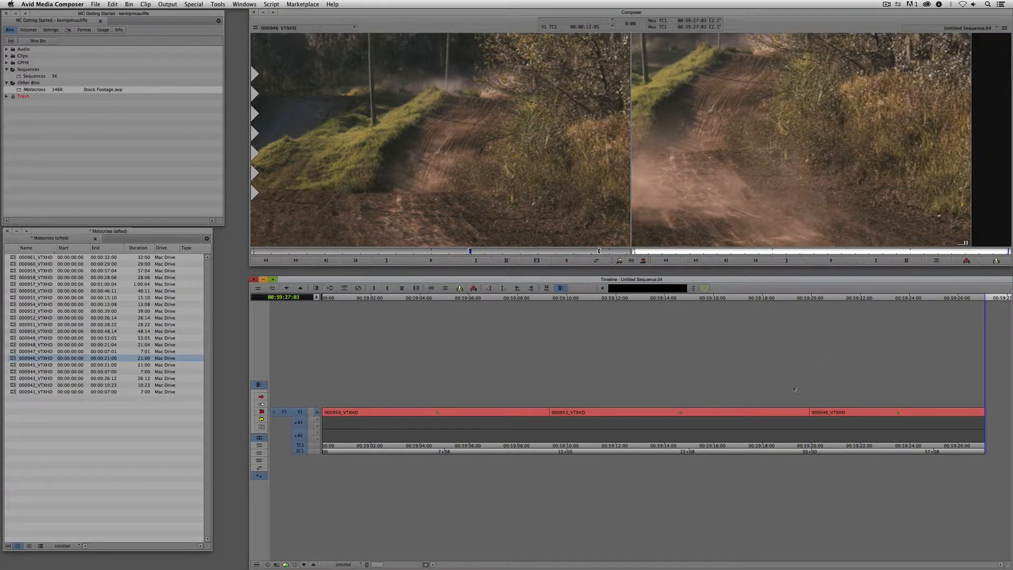
Park at the cut between 000950_VTXHD and 000953_VTXHD, and open the Effect Palette as an enlarged floating window
left_click_drag(647, 411, 552, 414)
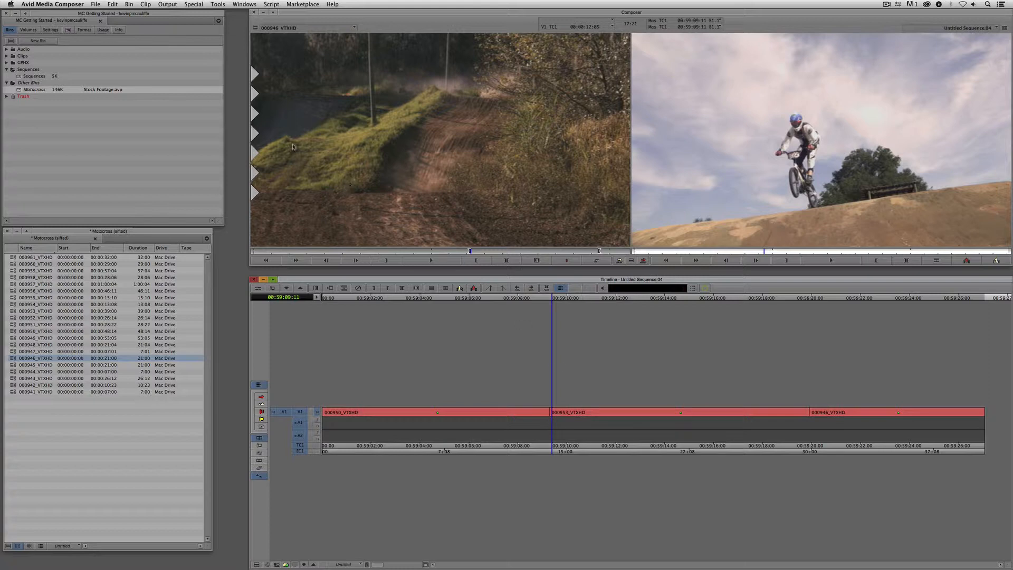
left_click(67, 30)
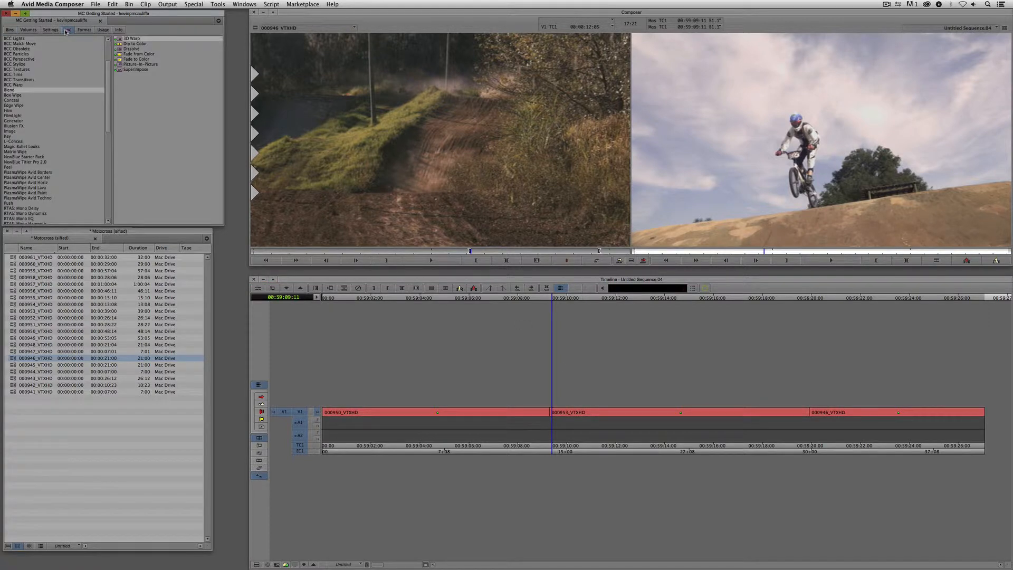
left_click(12, 31)
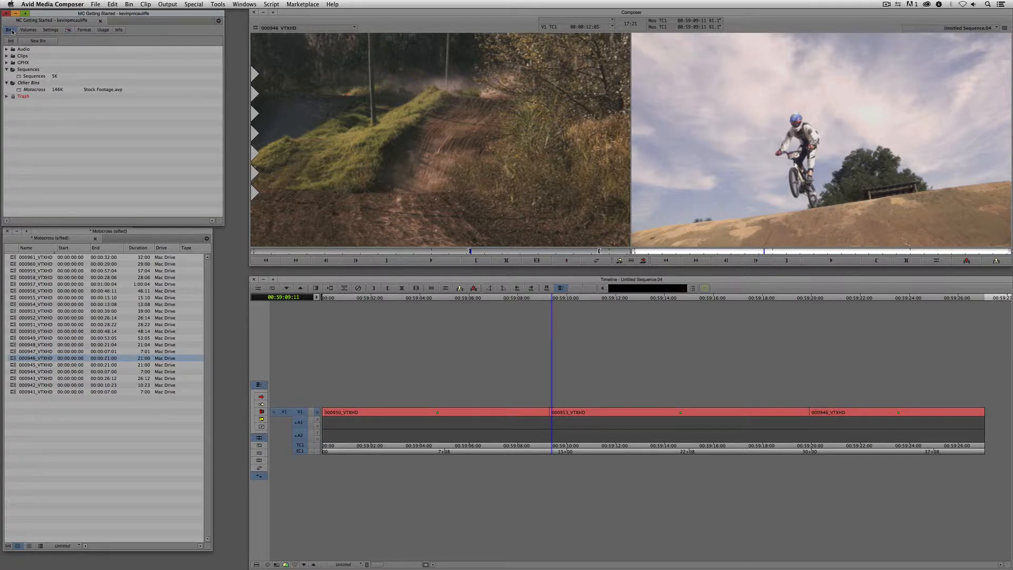
key("super+8")
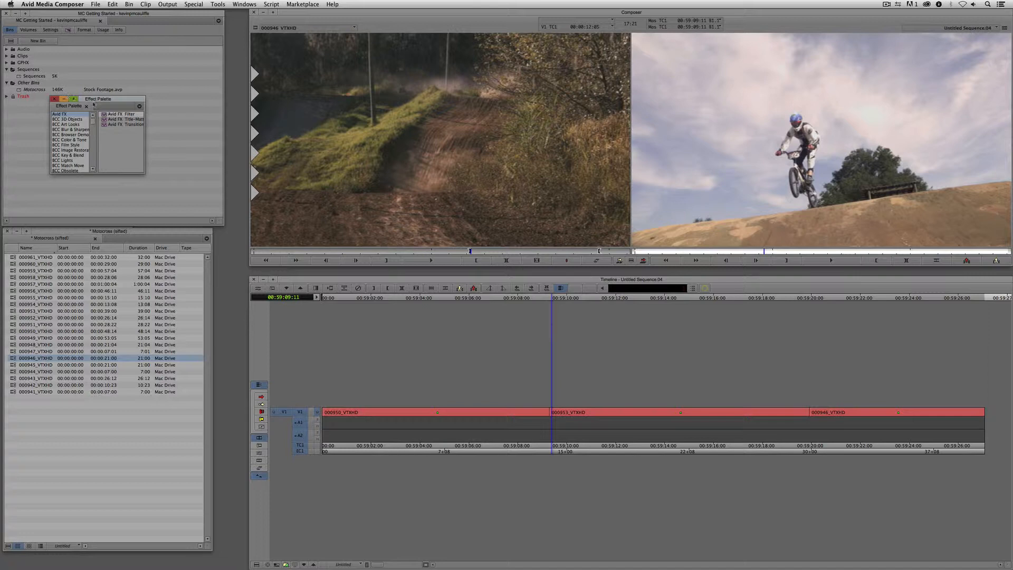
left_click_drag(94, 104, 153, 175)
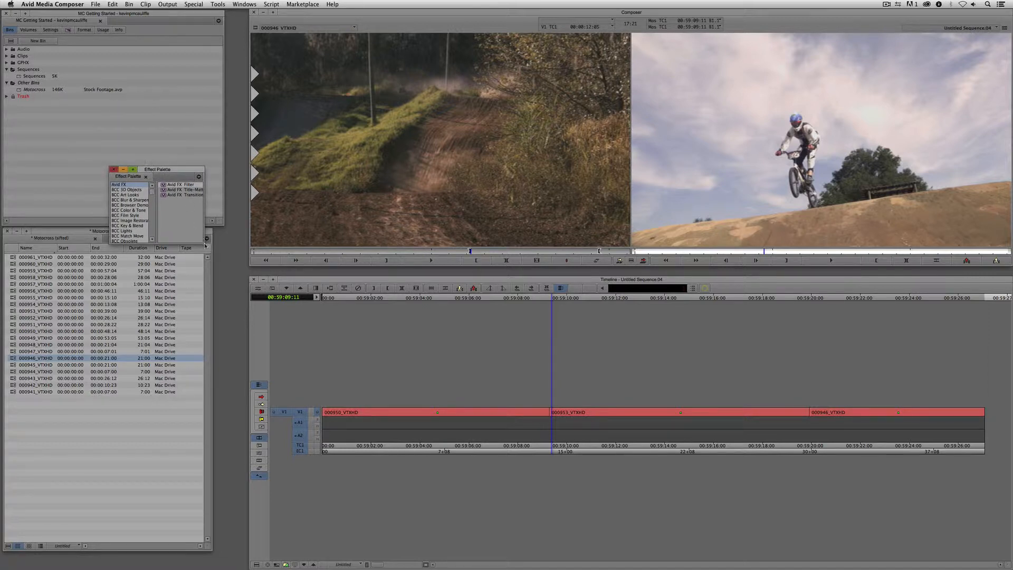
left_click_drag(205, 246, 233, 486)
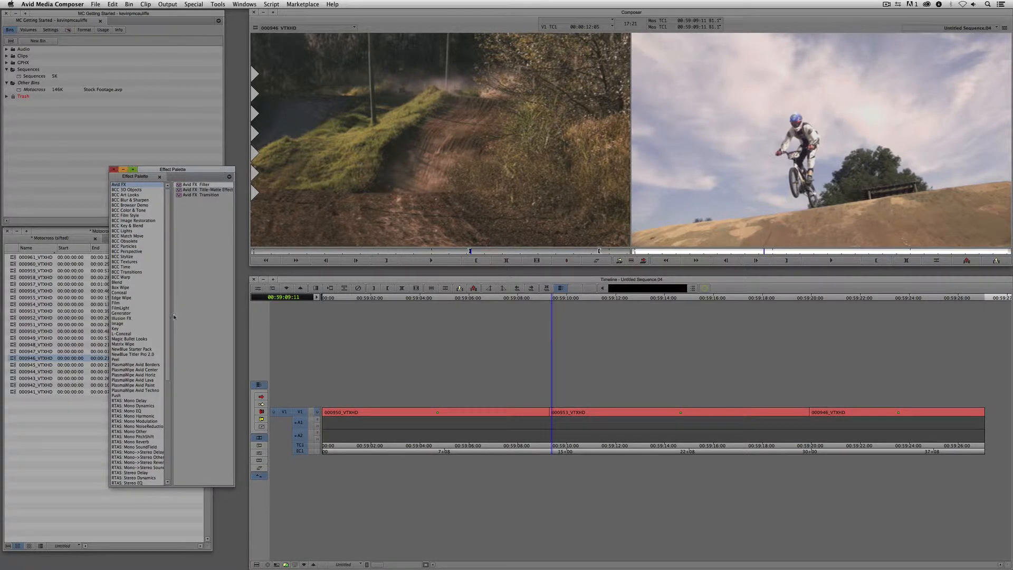
Apply the Horizontal Sawtooth wipe to the cut between 000950_VTXHD and 000953_VTXHD, and park just before it
scroll(158, 258, "down", 10)
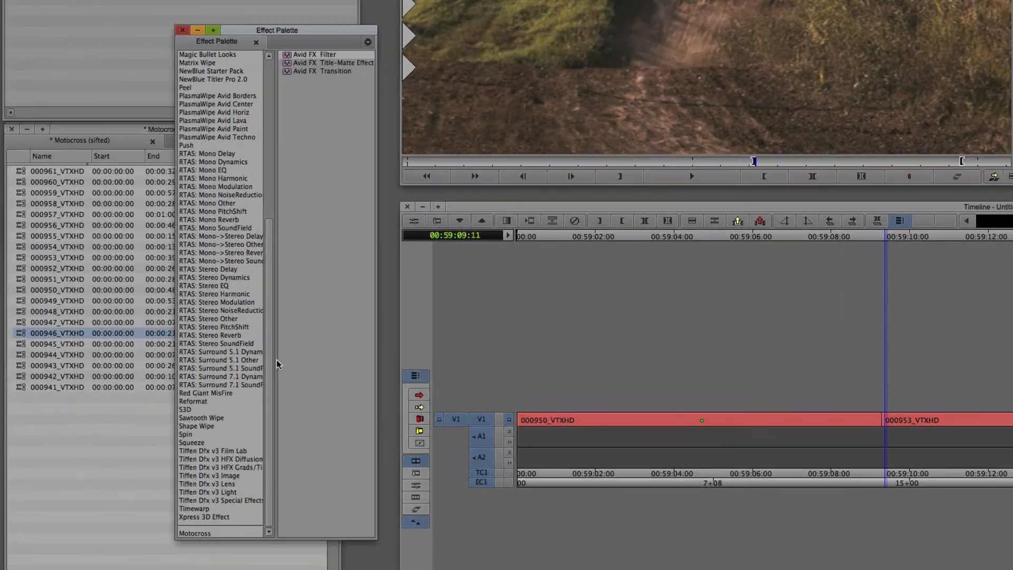
left_click(207, 419)
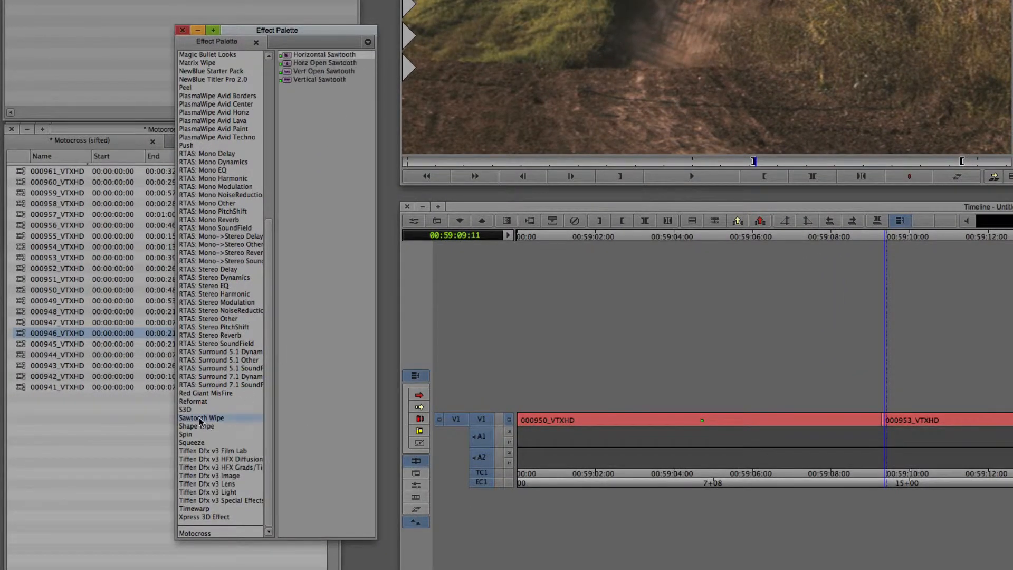
left_click_drag(288, 56, 883, 421)
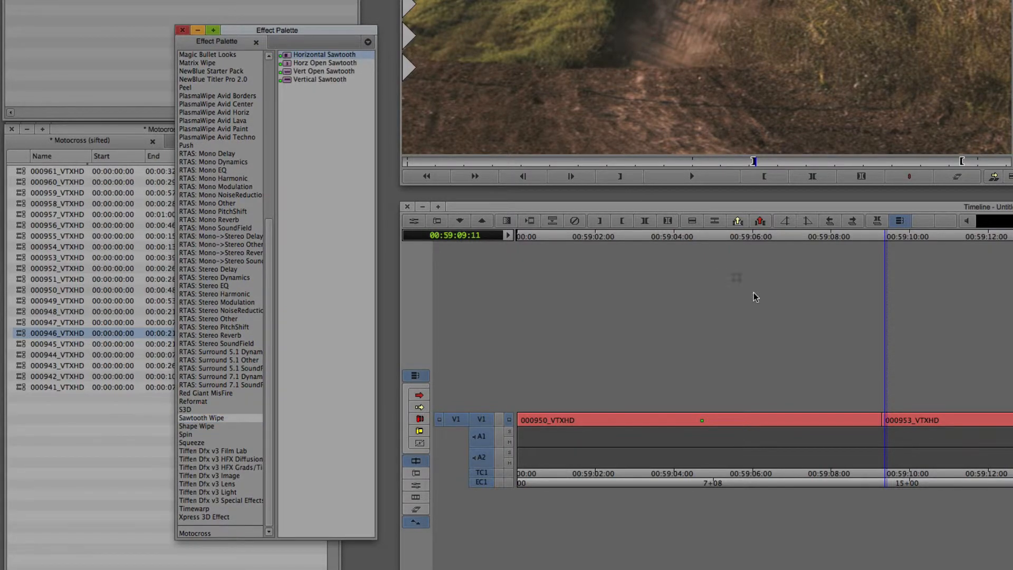
mouse_move(549, 413)
left_mouse_down()
mouse_move(522, 413)
mouse_move(570, 411)
mouse_move(532, 411)
left_mouse_up()
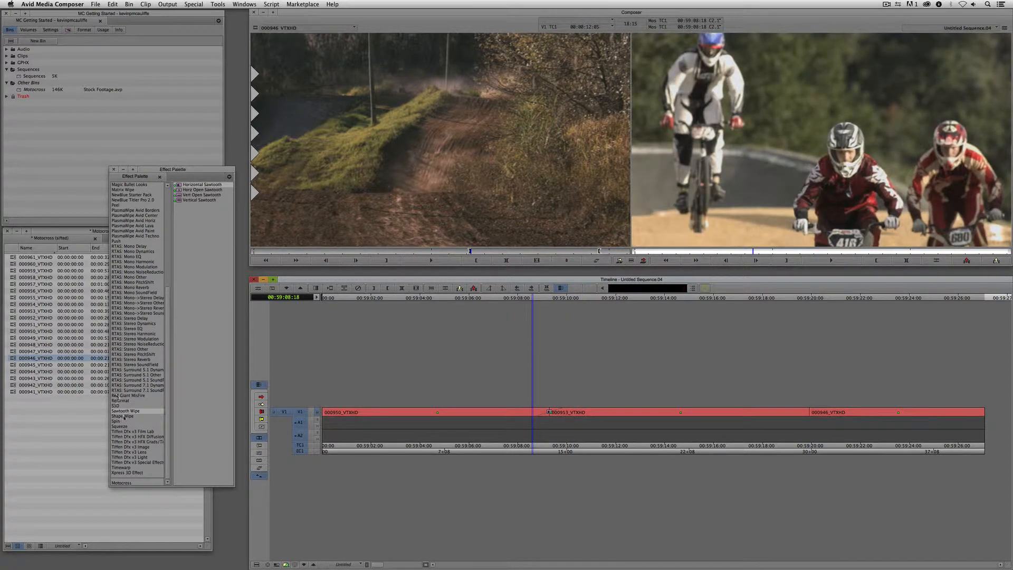
Apply the Circle shape wipe to the cut between 000953_VTXHD and 000946_VTXHD, and preview the sawtooth transition at the first cut
left_click(122, 417)
left_click(182, 196)
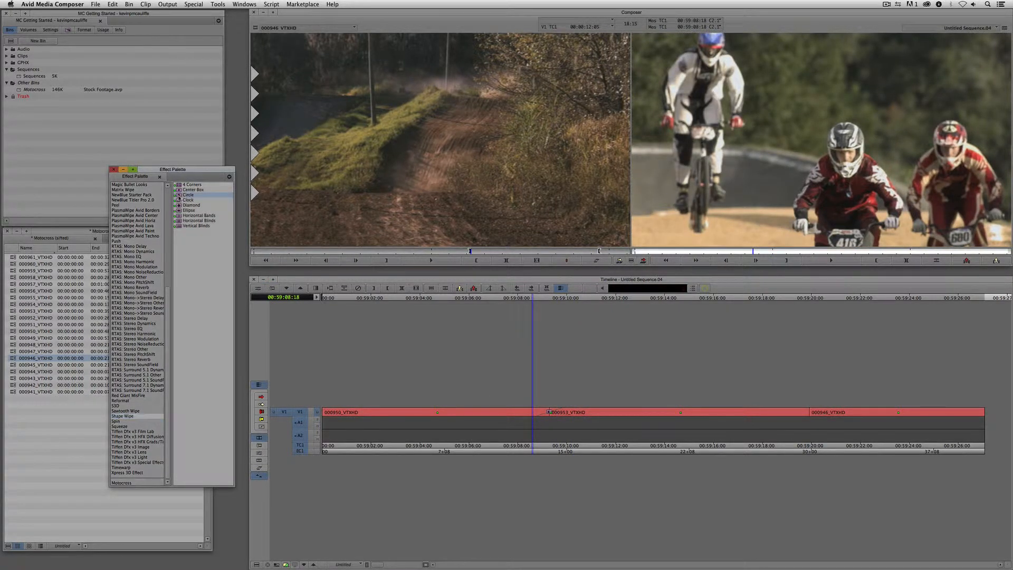
left_click_drag(790, 399, 549, 411)
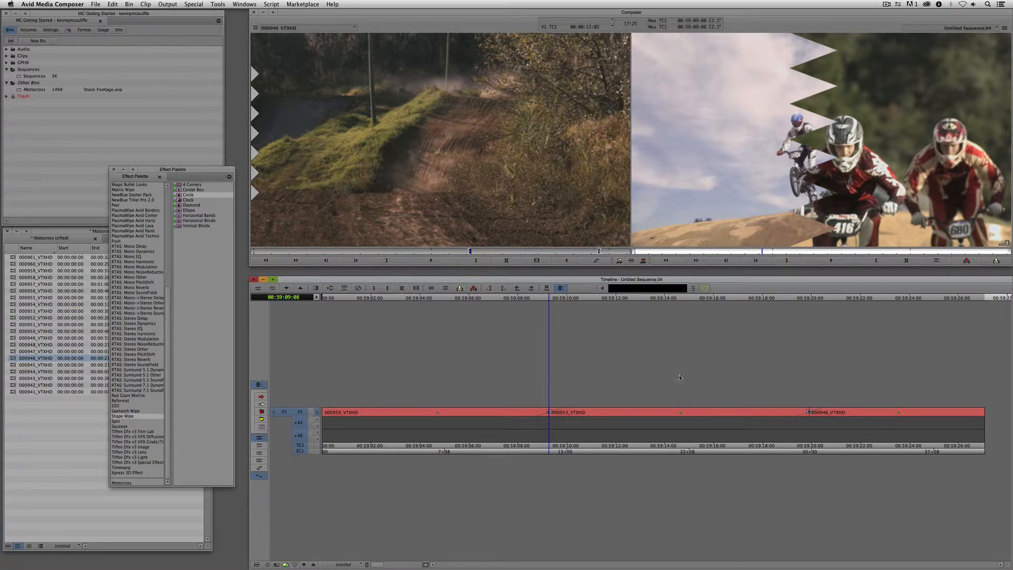
Delete the sawtooth and circle wipe transitions from both cuts in the sequence
key("Delete")
left_click(808, 414)
key("Delete")
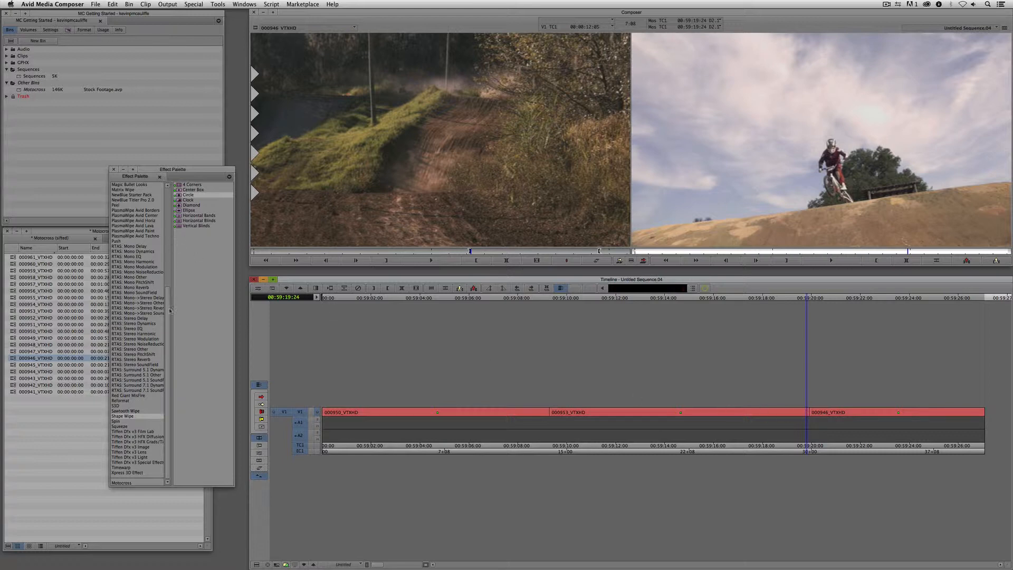
Apply the Dissolve from the Blend category to the cut between 000950_VTXHD and 000953_VTXHD
scroll(169, 311, "up", 10)
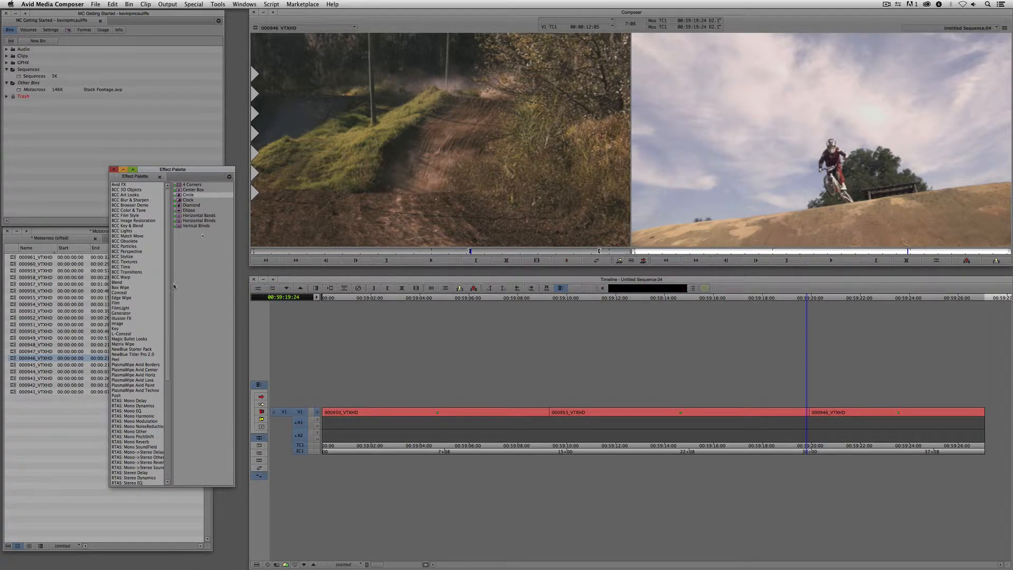
left_click(132, 283)
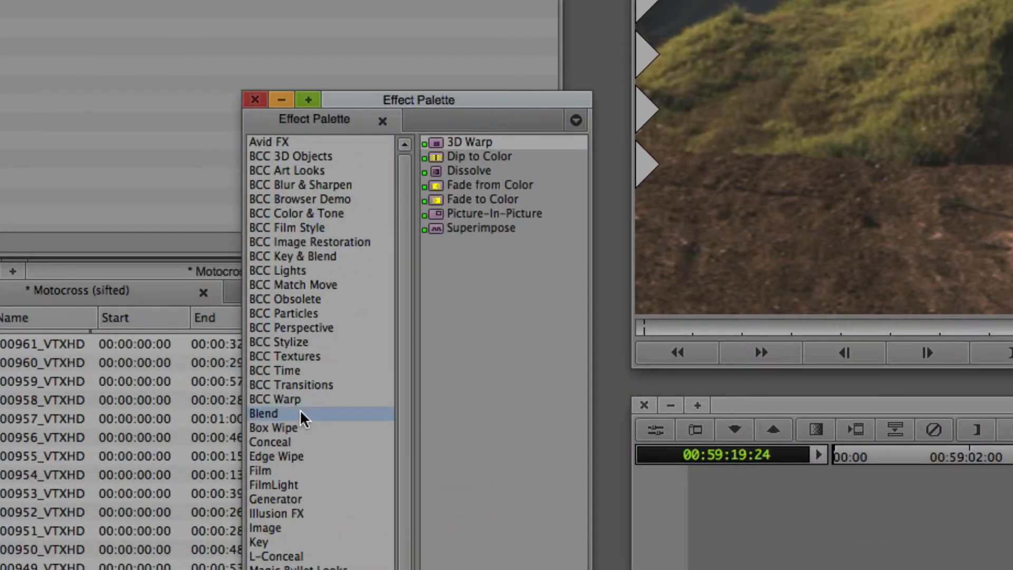
left_click_drag(437, 170, 810, 412)
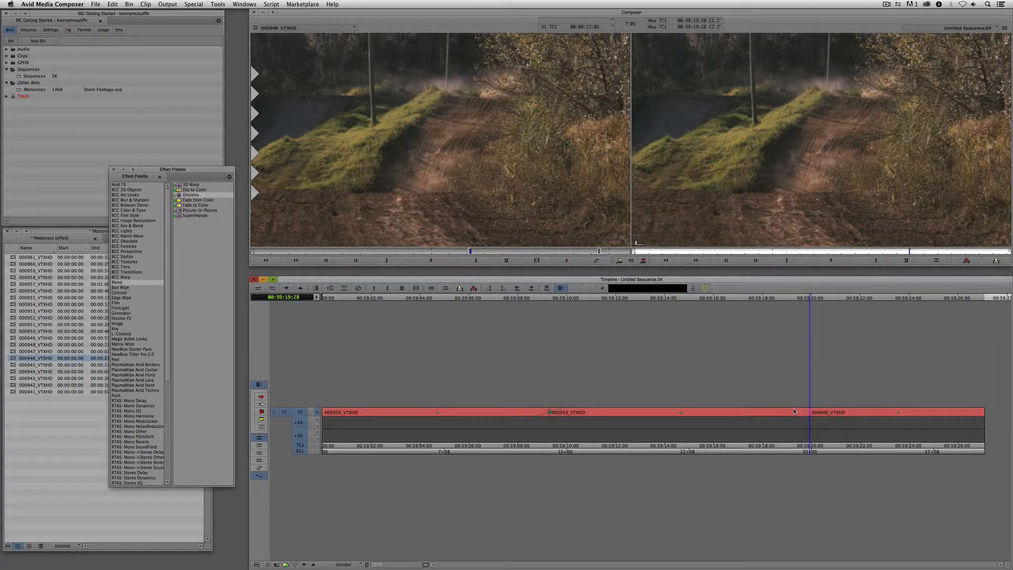
Add a 24-frame Dissolve centered on the cut between 000953_VTXHD and 000946_VTXHD using Quick Transition, and play it back
key("backslash")
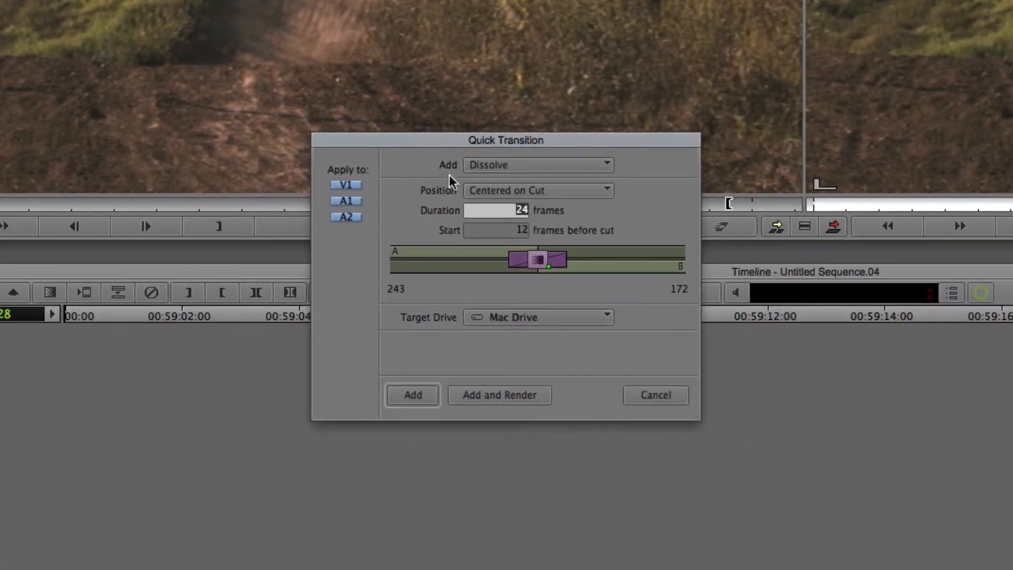
left_click(605, 165)
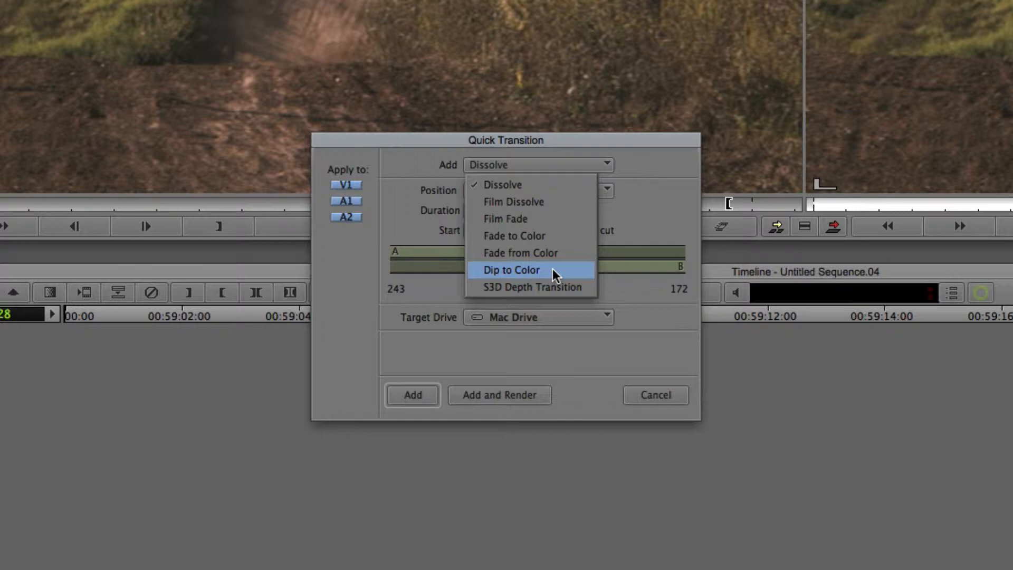
left_click(550, 186)
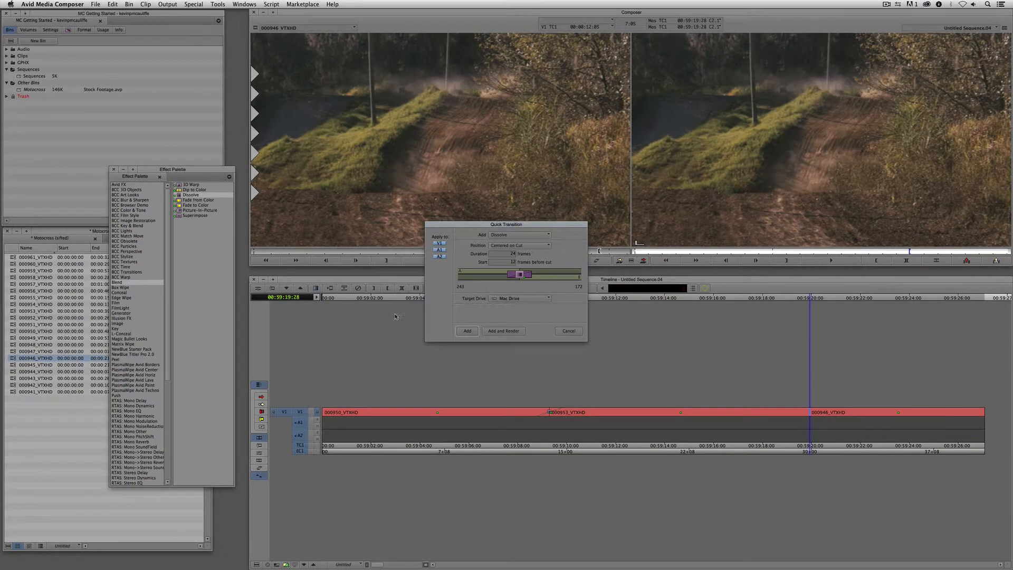
left_click(467, 331)
left_click(737, 415)
key("space")
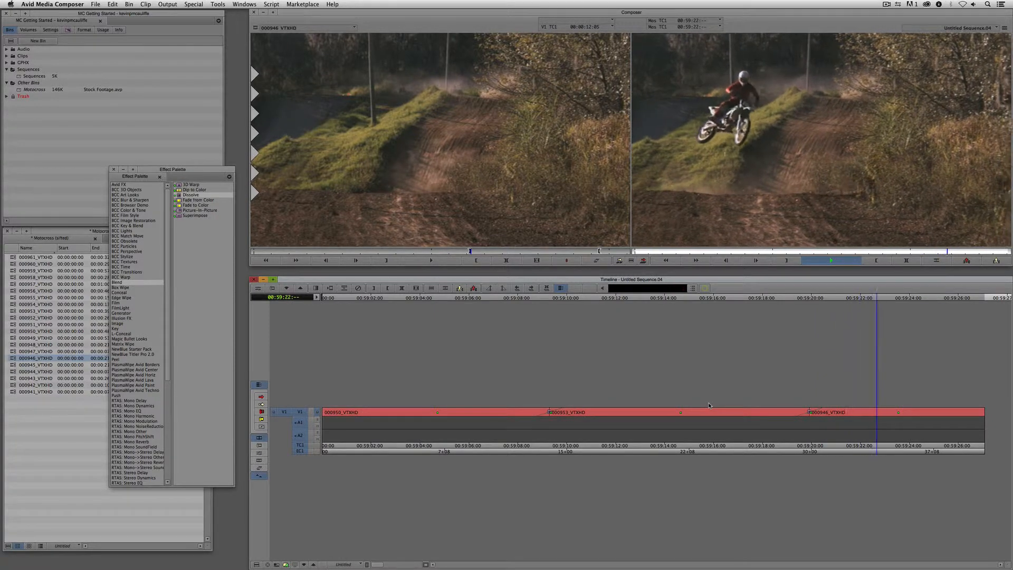
key("space")
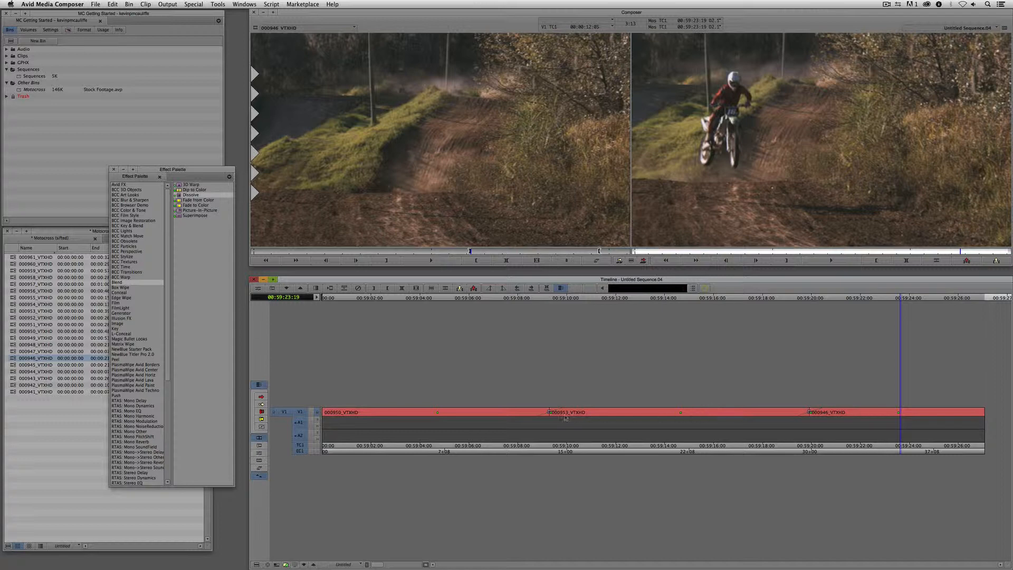
Remove the dissolves from both cuts, and mark a range from about 00:59:08:13 to 00:59:21:03 spanning both cuts
left_click(549, 416)
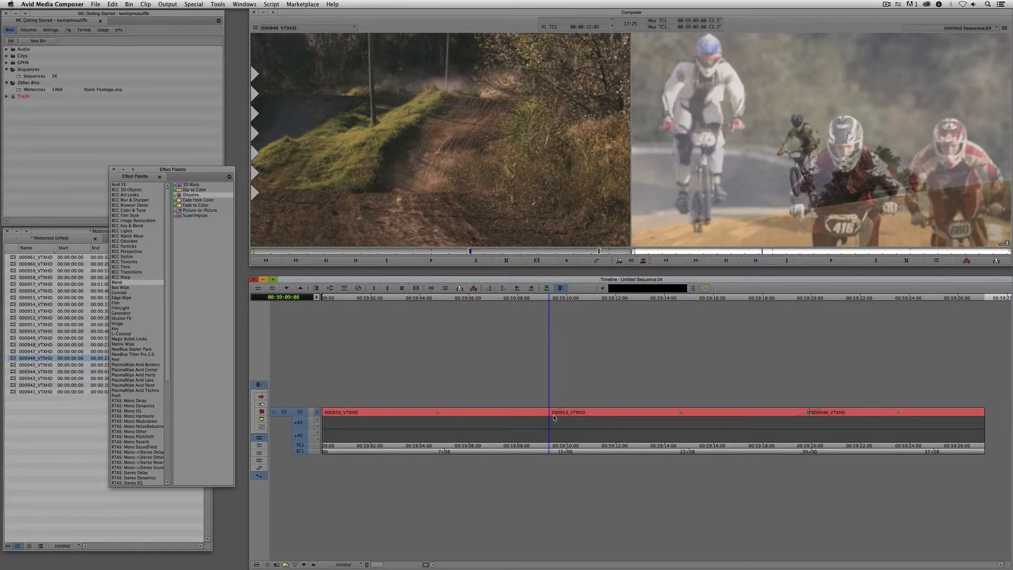
left_click_drag(550, 416, 807, 419)
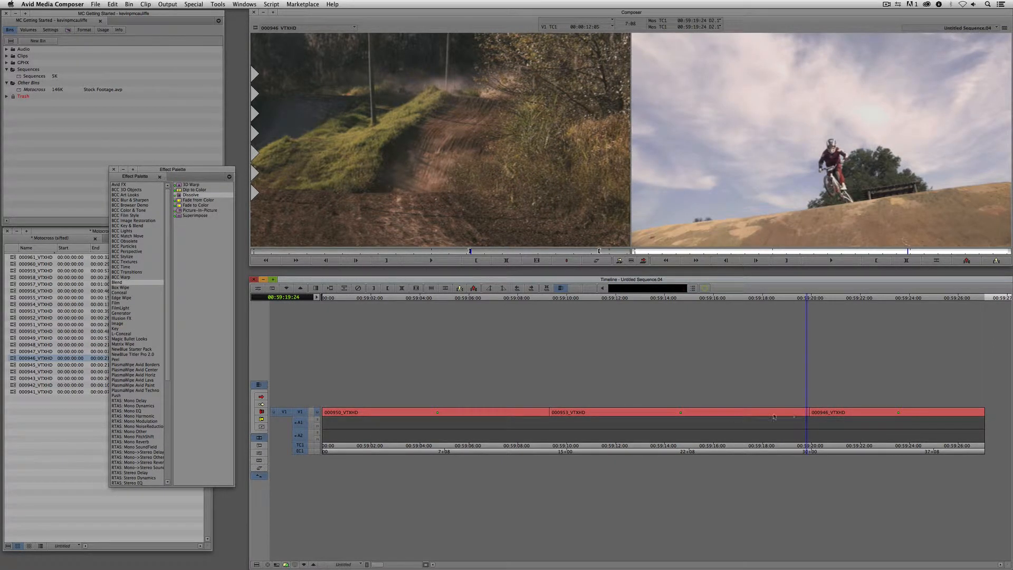
left_click(528, 416)
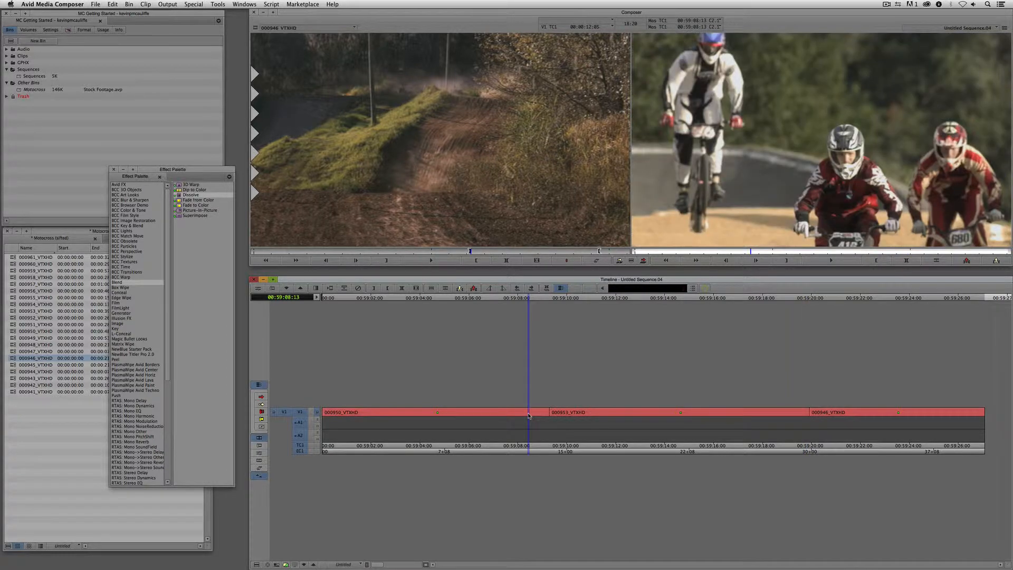
key("i")
left_click_drag(531, 419, 839, 418)
key("o")
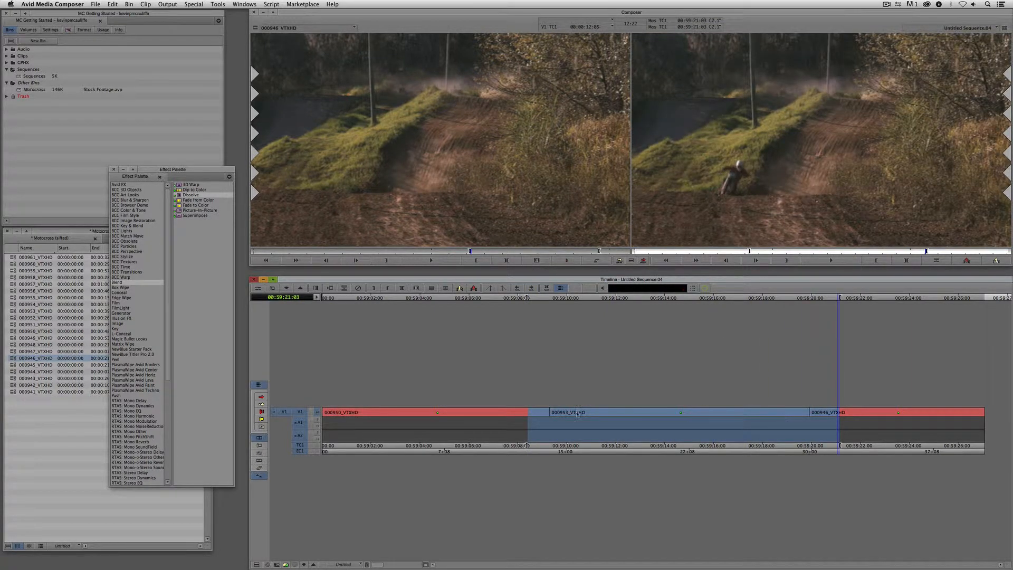
Use Quick Transition to apply a 24-frame Dissolve centered on cut to all transitions between the in and out points
left_click(812, 415)
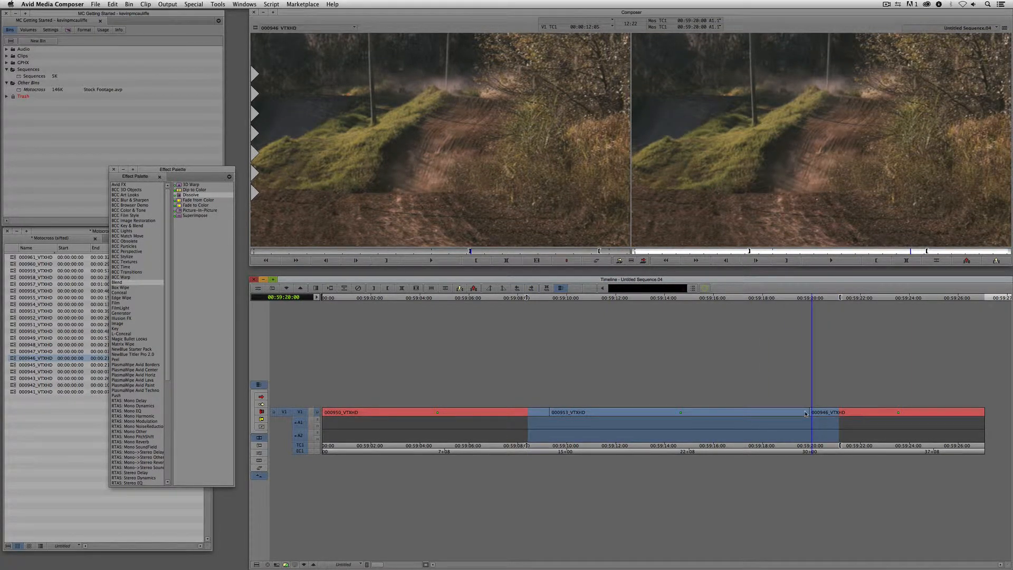
key("backslash")
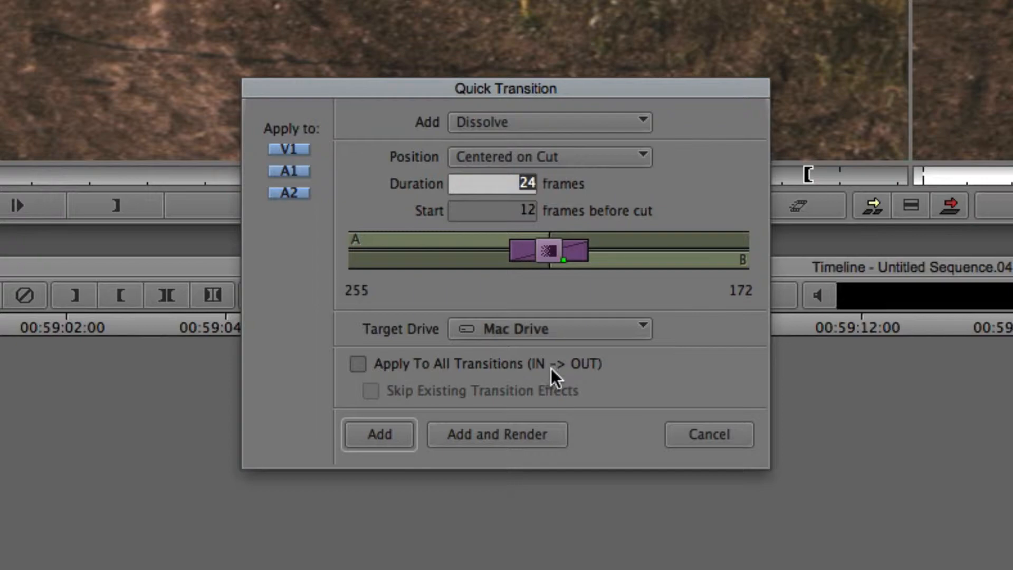
left_click(384, 370)
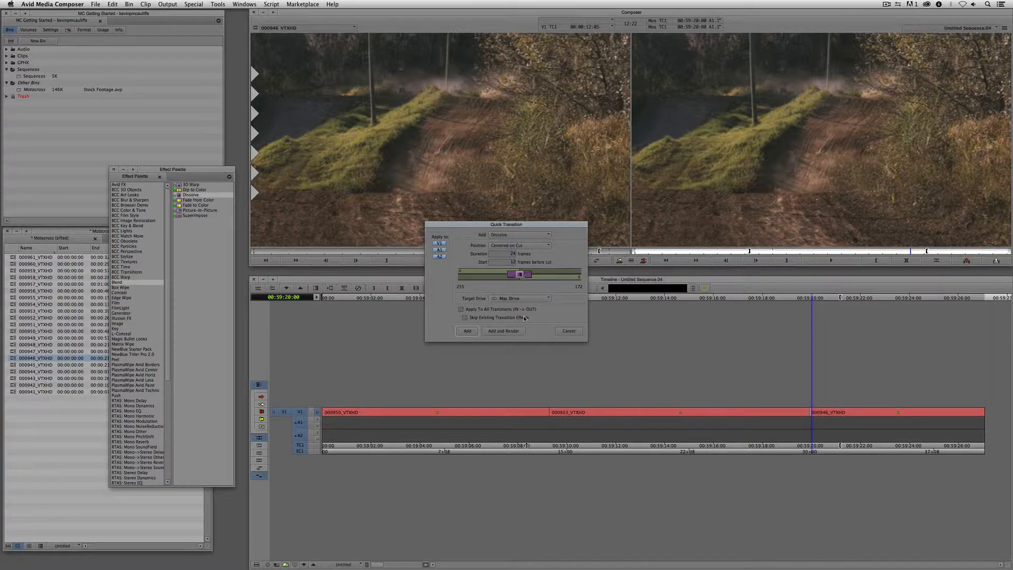
left_click(468, 331)
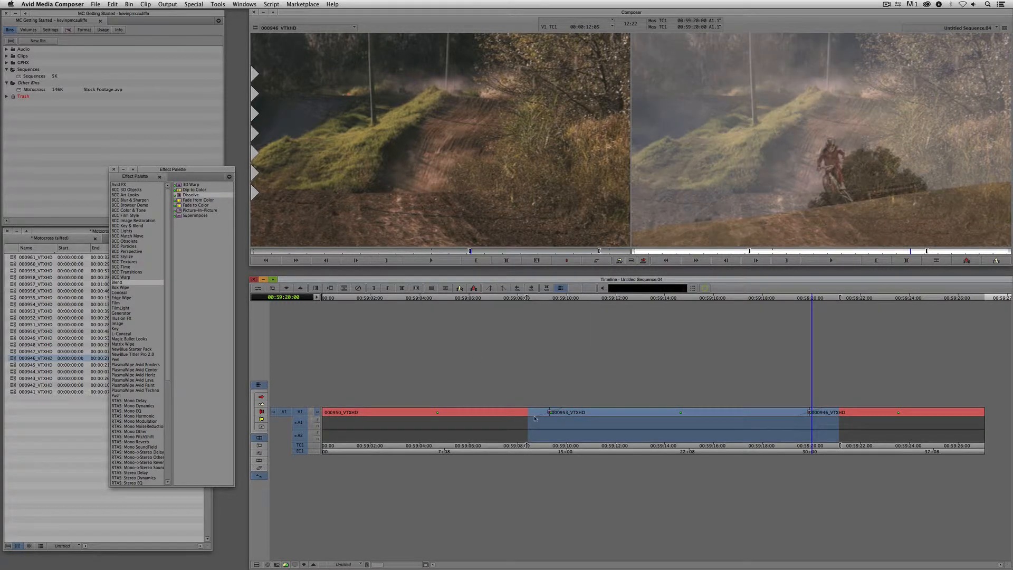
mouse_move(535, 418)
left_mouse_down()
mouse_move(839, 426)
mouse_move(540, 426)
left_mouse_up()
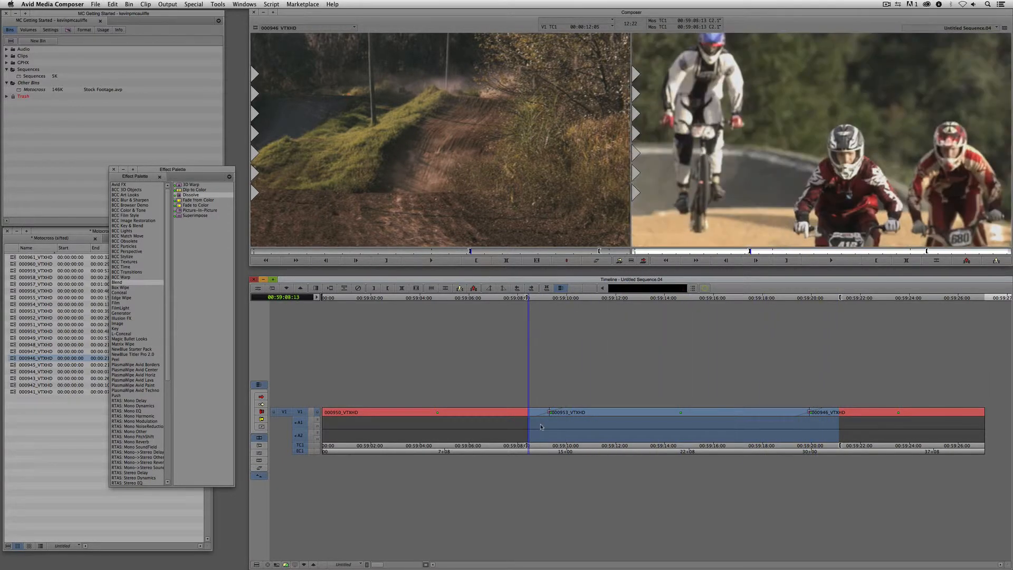
Close the Effect Palette and delete Untitled Sequence.04 from the Sequences bin
left_click(113, 170)
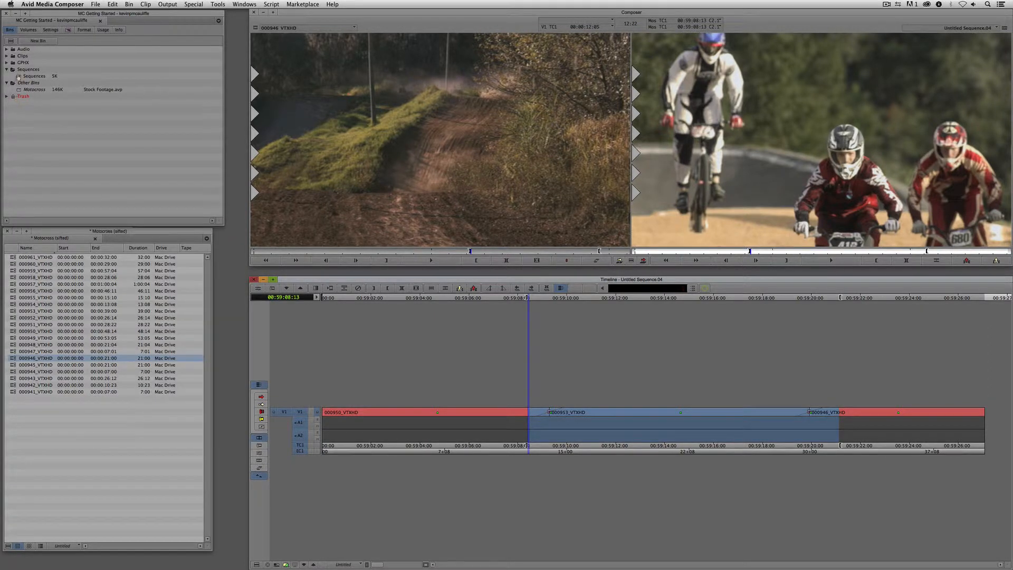
double_click(20, 76)
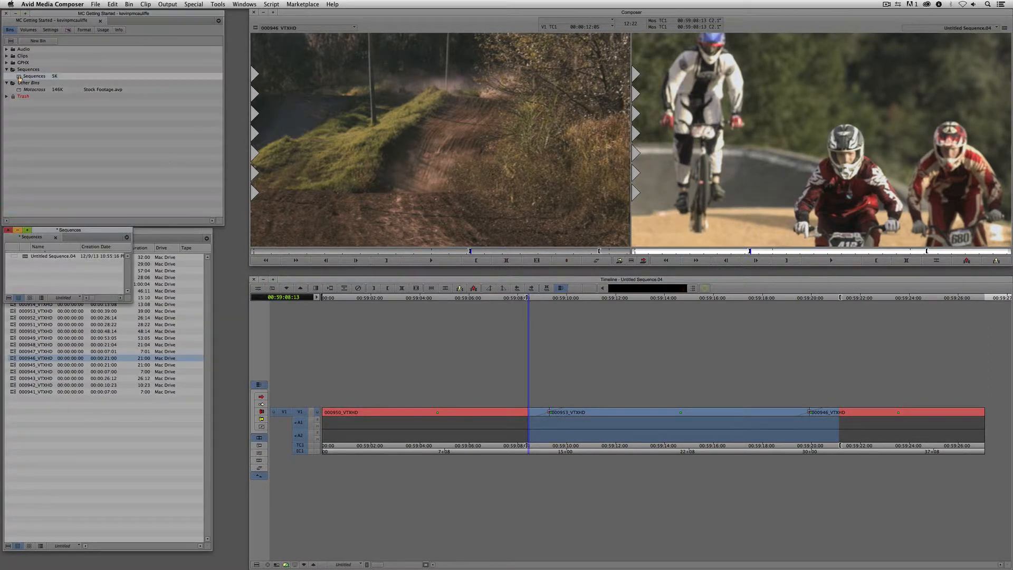
left_click(26, 258)
key("Delete")
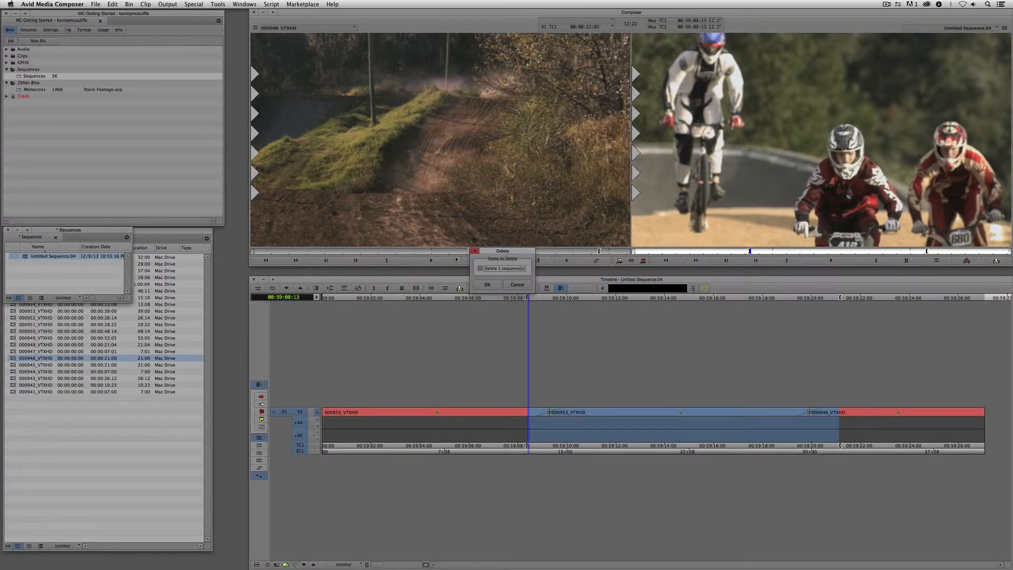
left_click(488, 284)
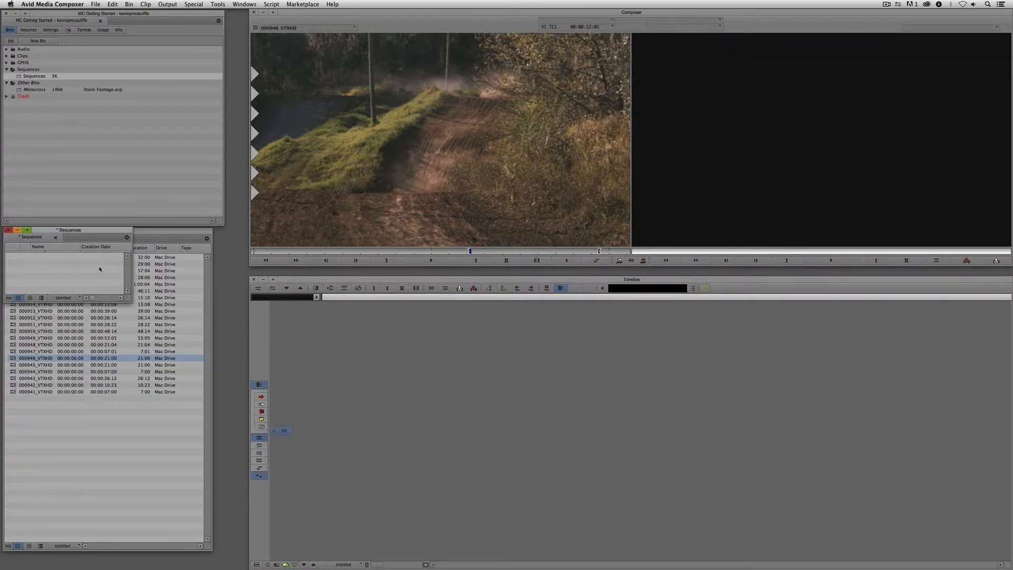
Mark about 13 seconds of 000946_VTXHD, ending at 00:00:18:15, and splice it into a new sequence in the Sequences bin
left_click(181, 234)
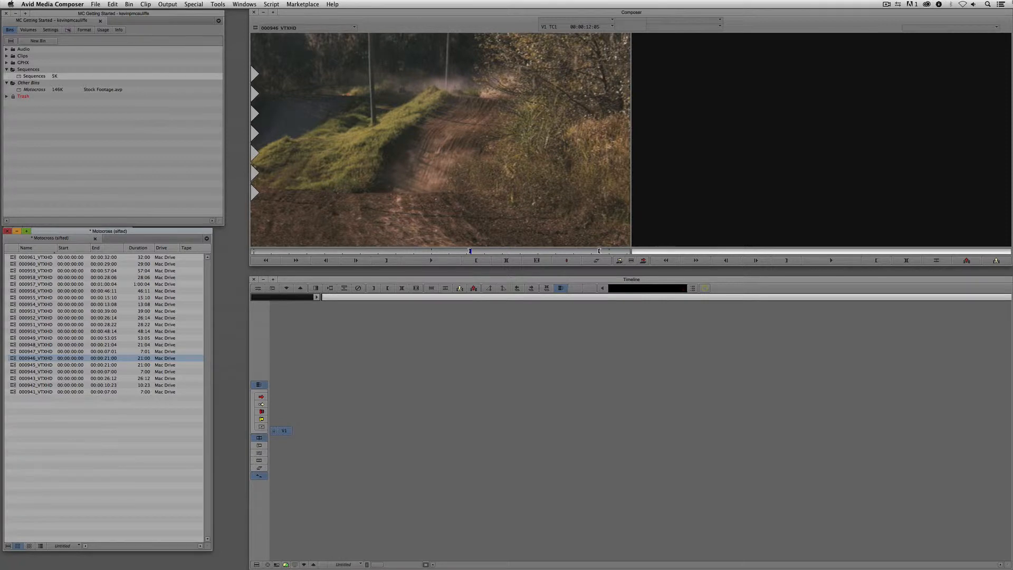
left_click(494, 185)
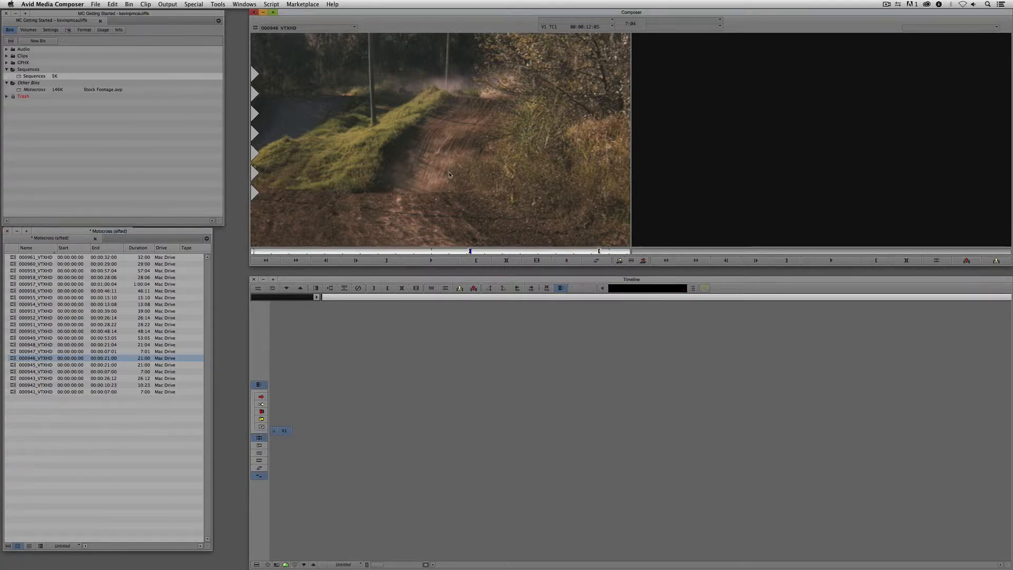
left_click(348, 251)
left_click(382, 262)
left_click_drag(381, 253, 586, 256)
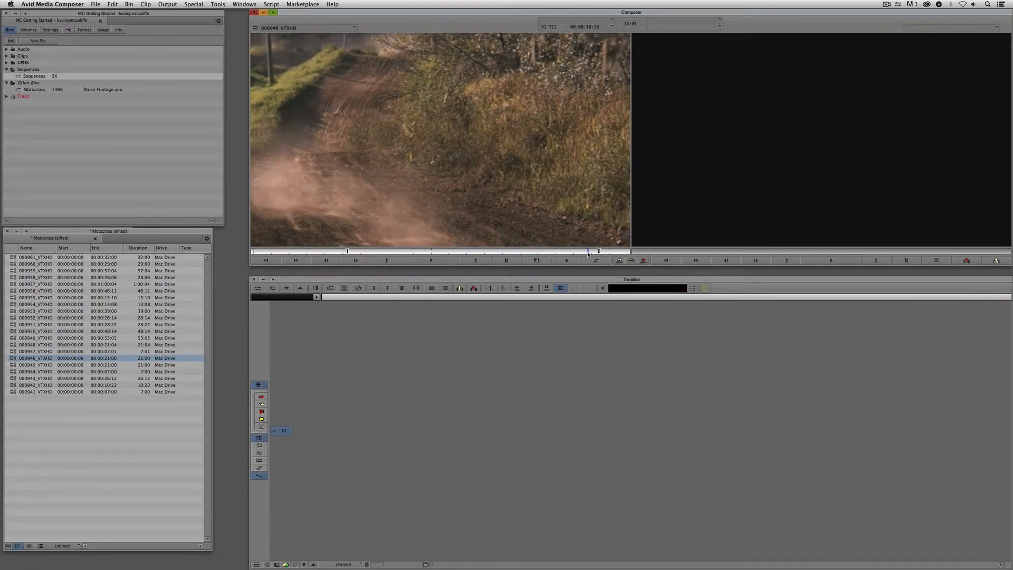
left_click(476, 261)
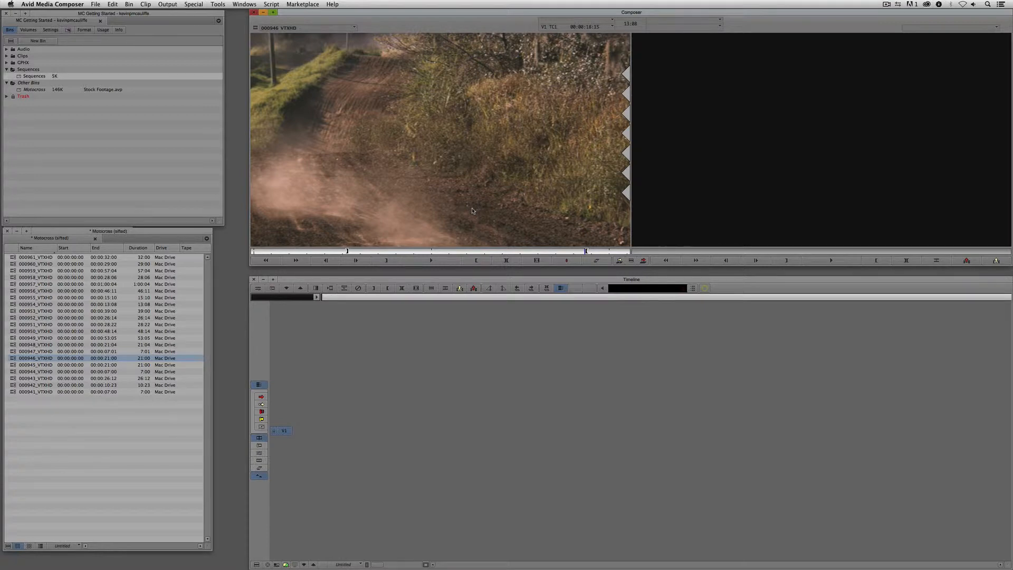
key("v")
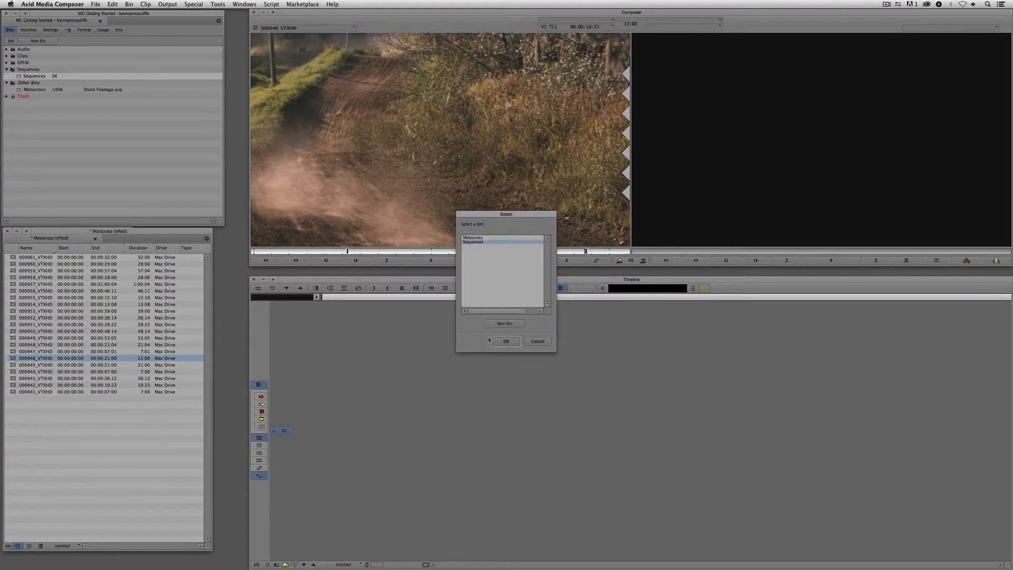
left_click(505, 341)
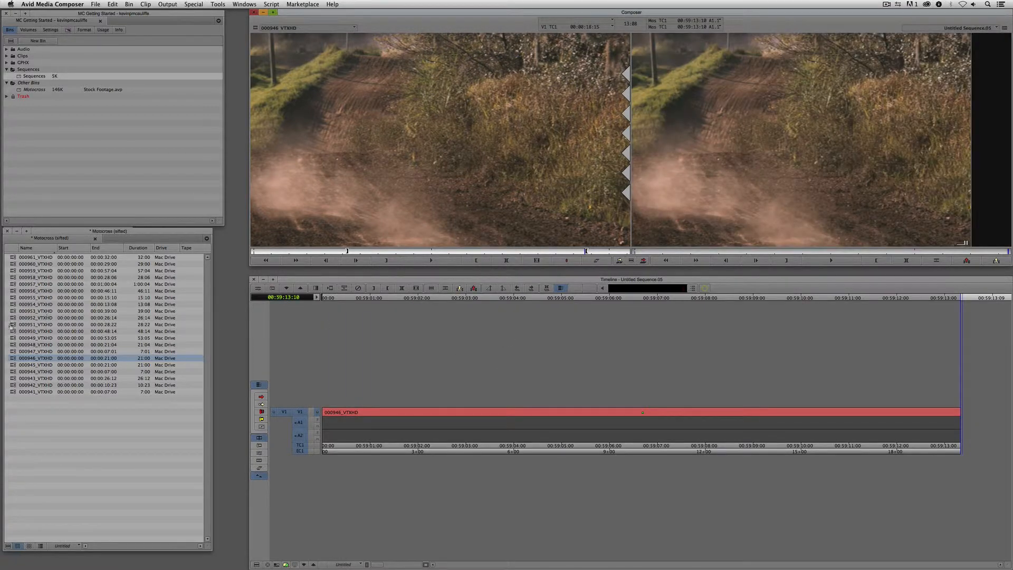
Load 000951_VTXHD as the source clip and mark its out point at about 00:00:26:02
double_click(11, 327)
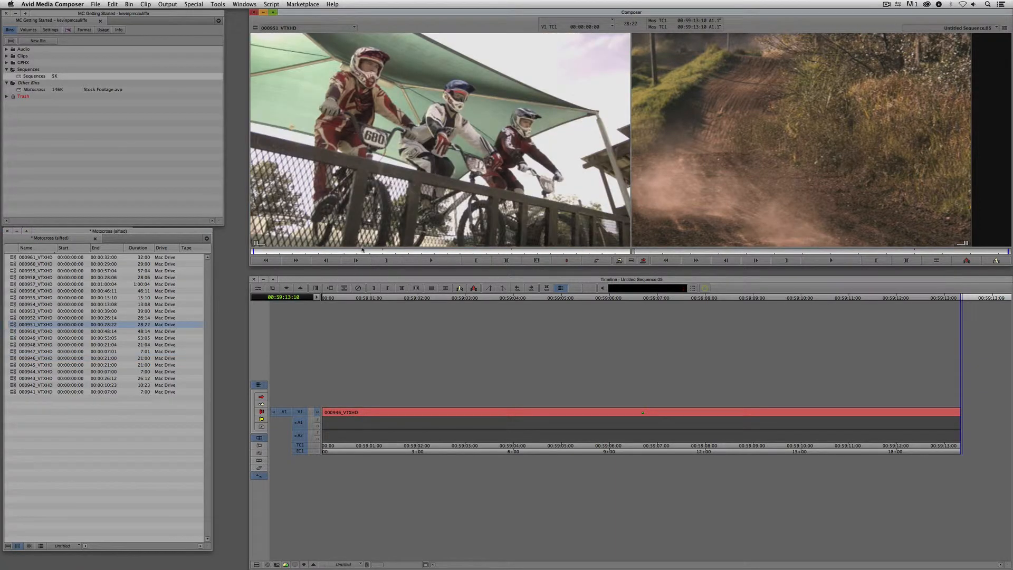
left_click(366, 253)
left_click_drag(368, 252, 591, 252)
left_click(476, 261)
left_click(786, 180)
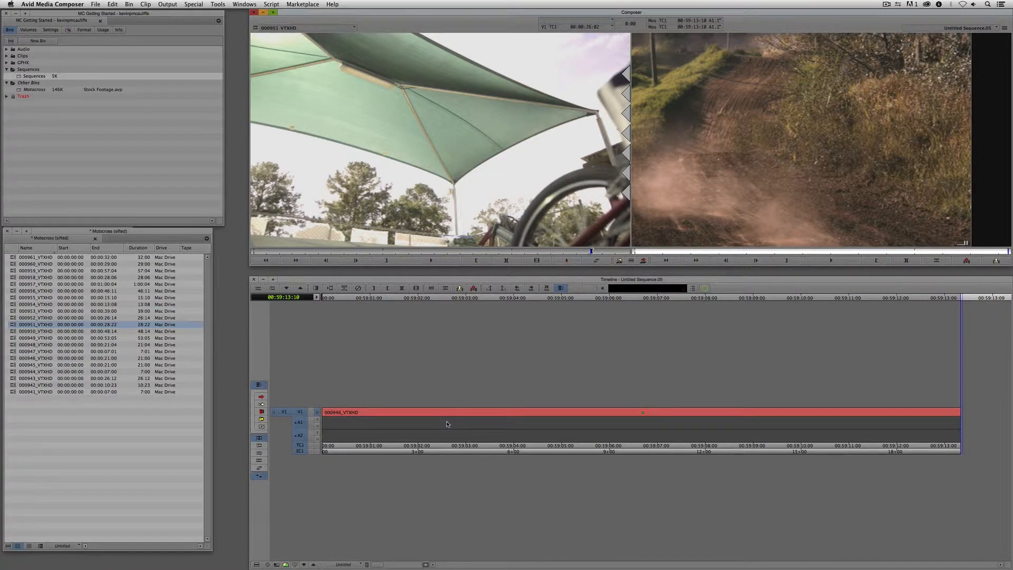
Add video track V2, patch the source video to it, and deselect tracks V1, A1 and A2
key("super+y")
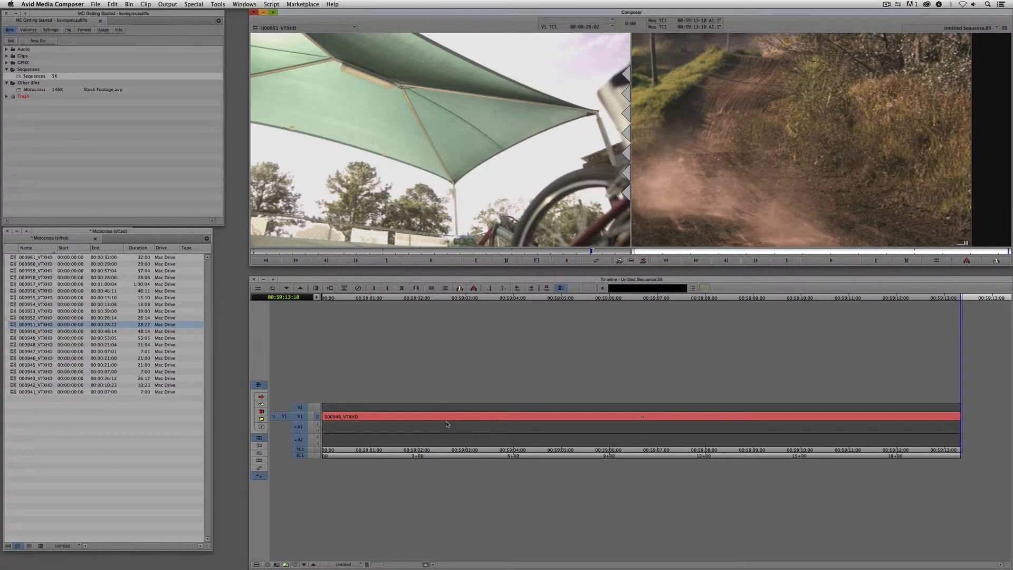
left_click(301, 439)
left_click(301, 428)
left_click(301, 418)
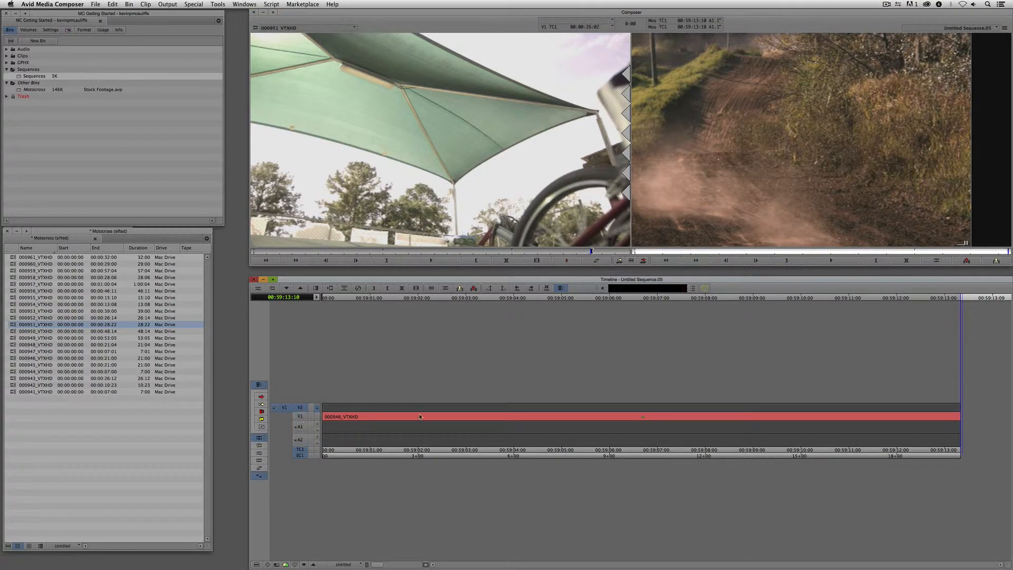
Overwrite 000951_VTXHD onto V2 across the full length of 000946_VTXHD, and park at about 00:59:03:28
left_click(425, 417)
key("t")
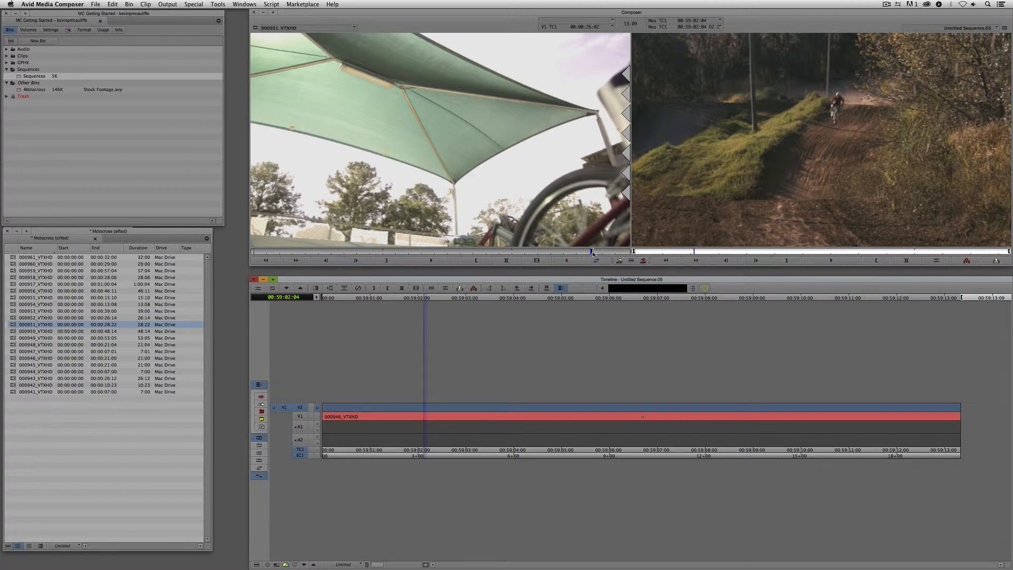
key("b")
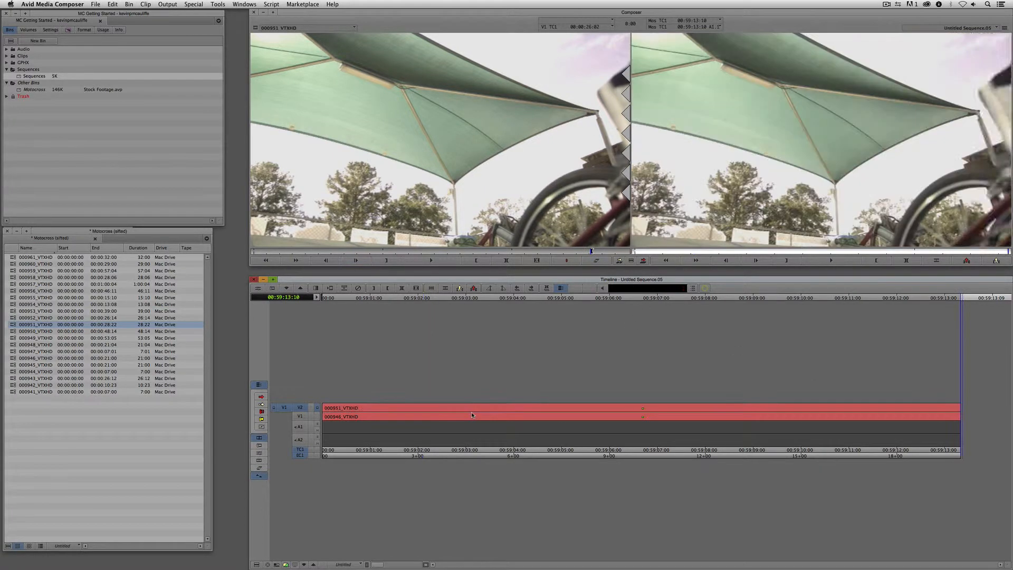
left_click_drag(472, 416, 510, 411)
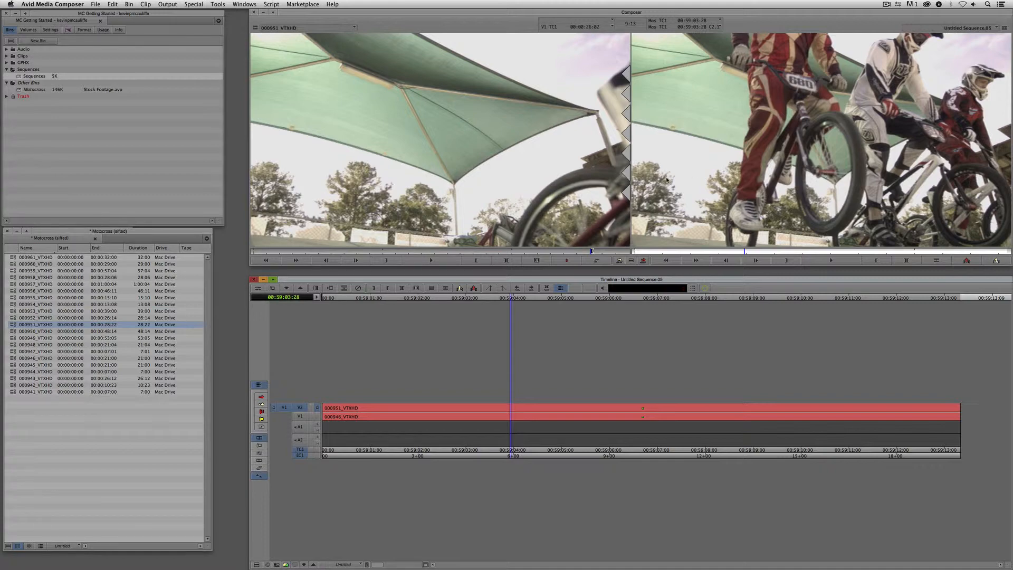
Apply the 3D Warp effect from the Blend category to 000951_VTXHD on V2
key("super+8")
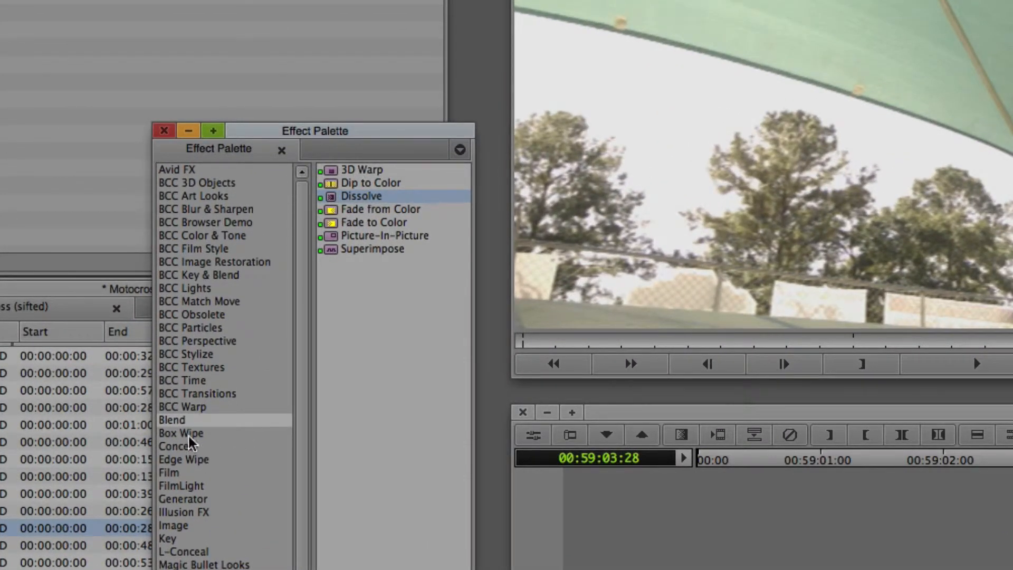
left_click(340, 171)
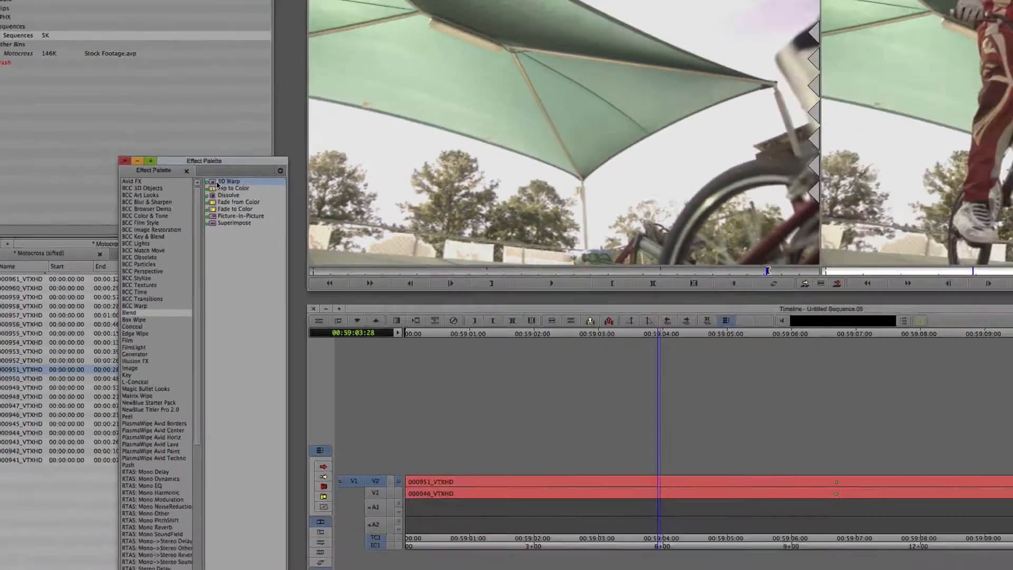
left_click_drag(217, 183, 659, 480)
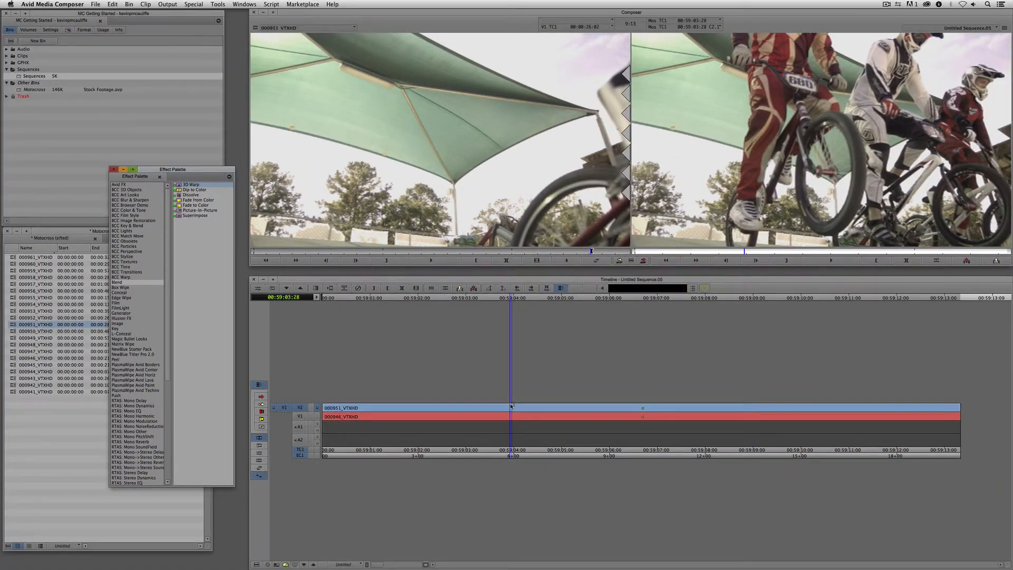
left_click_drag(511, 406, 509, 402)
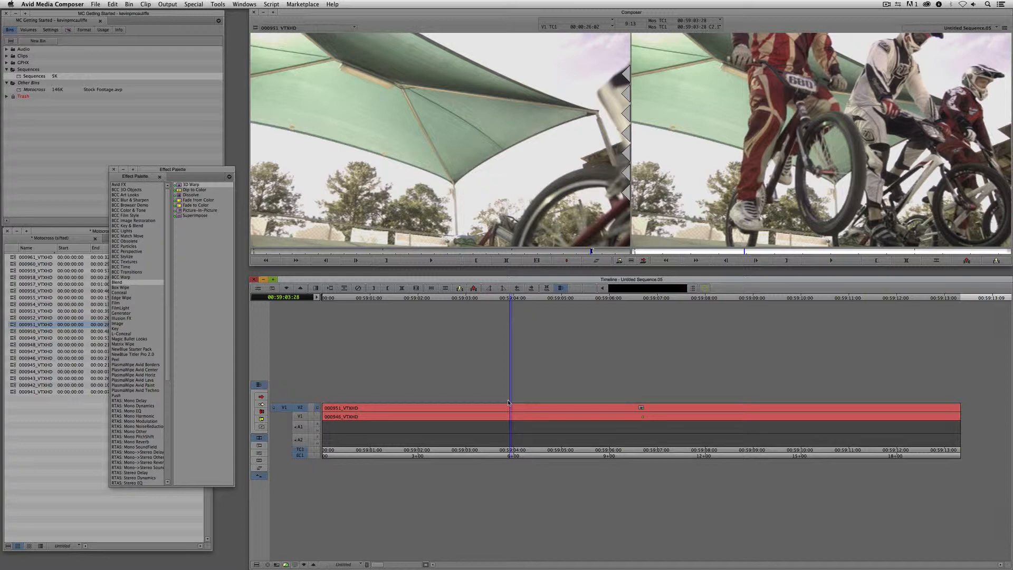
Open the Effect Editor for the 3D Warp on 000951_VTXHD at 00:59:06:13 and inspect its FrameFlex parameters
left_click_drag(509, 402, 630, 411)
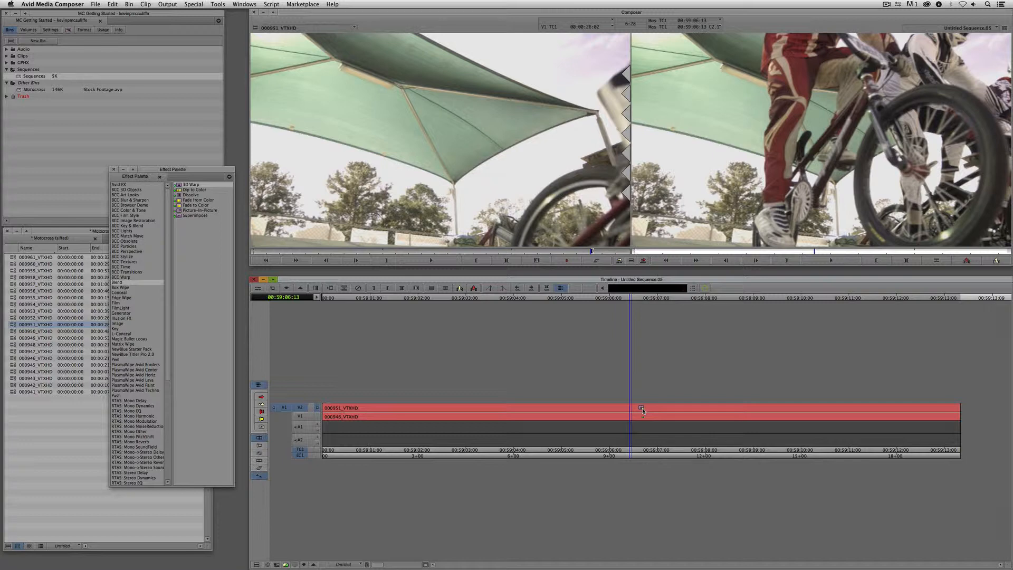
left_click(113, 169)
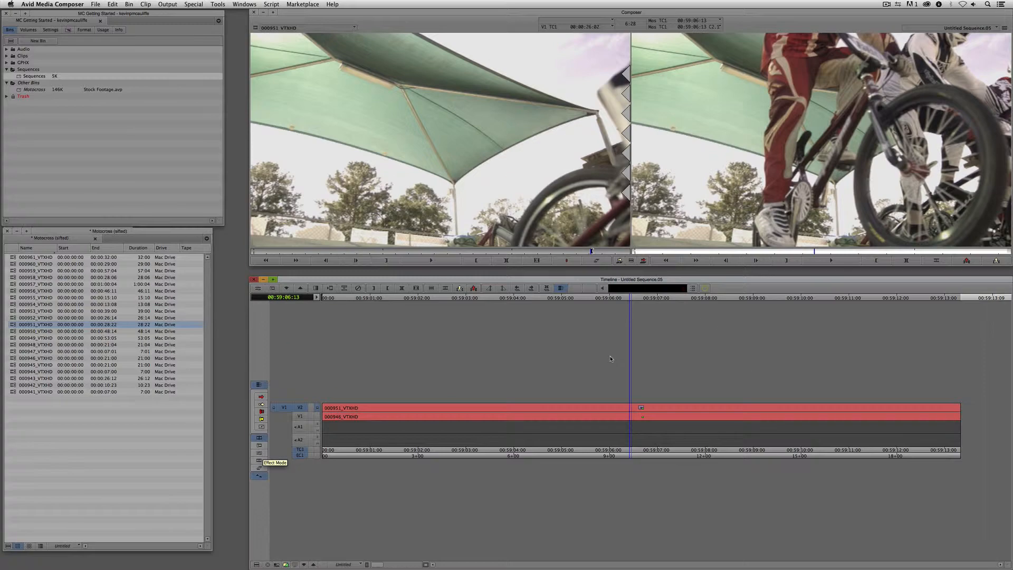
key("apostrophe")
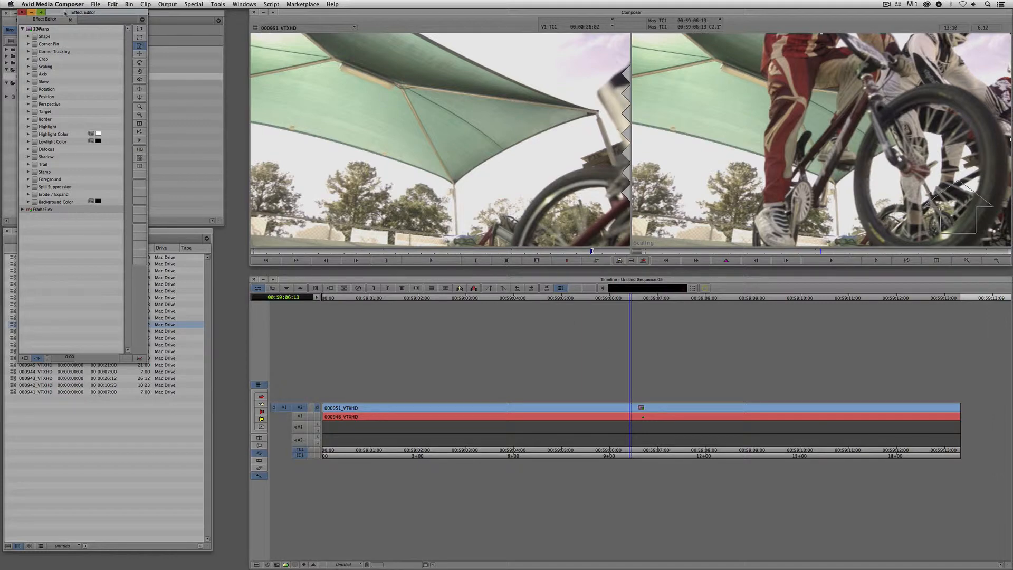
left_click_drag(65, 13, 312, 61)
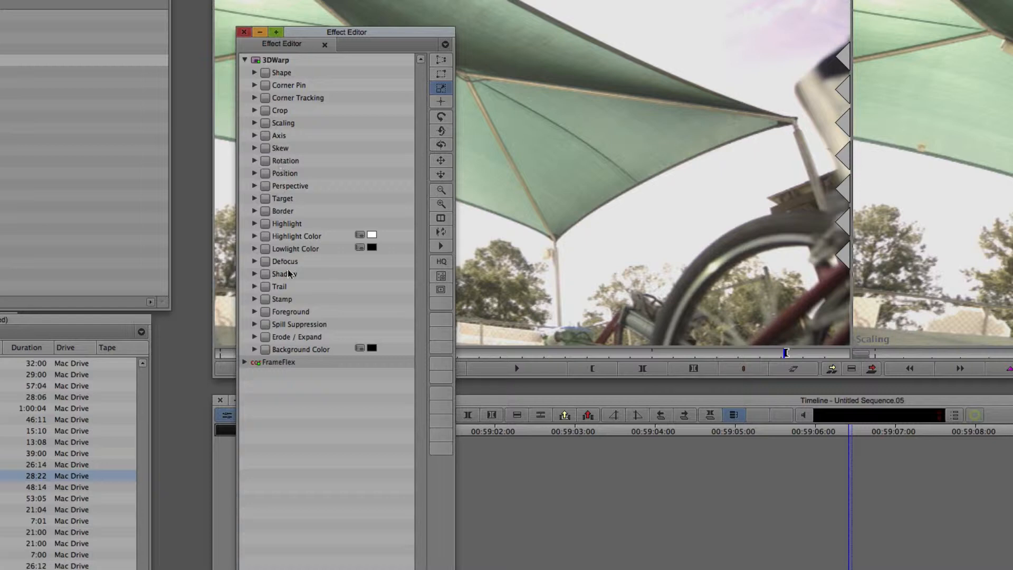
left_click(245, 362)
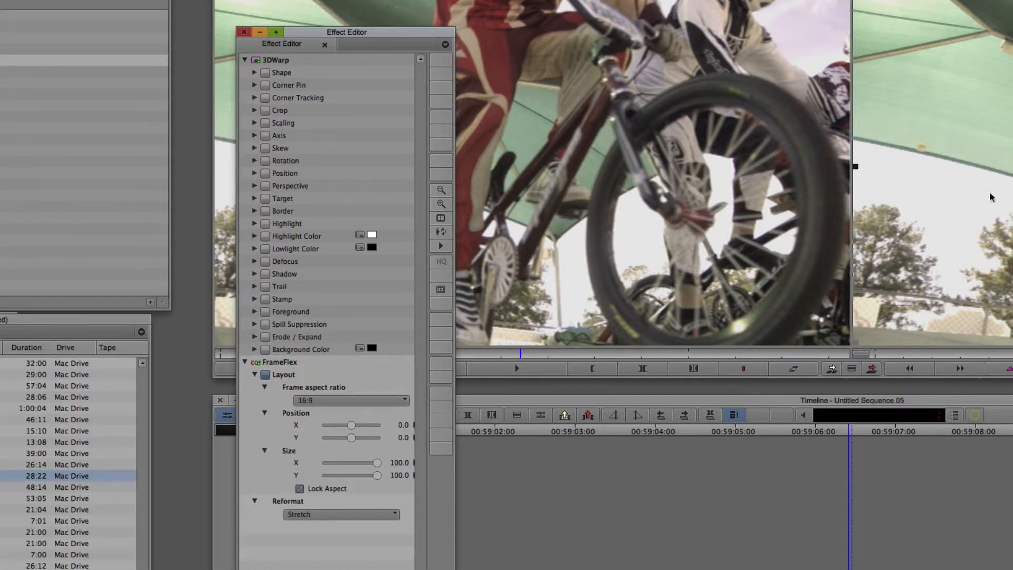
left_click(246, 363)
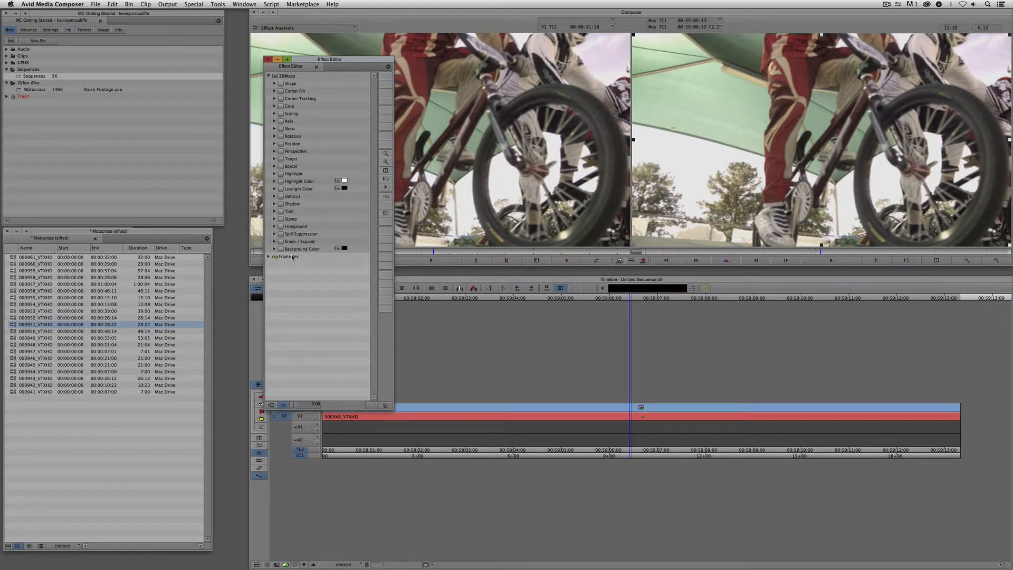
At the start of the sequence, enable the 3D Warp's Scaling and shrink 000951_VTXHD to about 41 percent
left_click(282, 115)
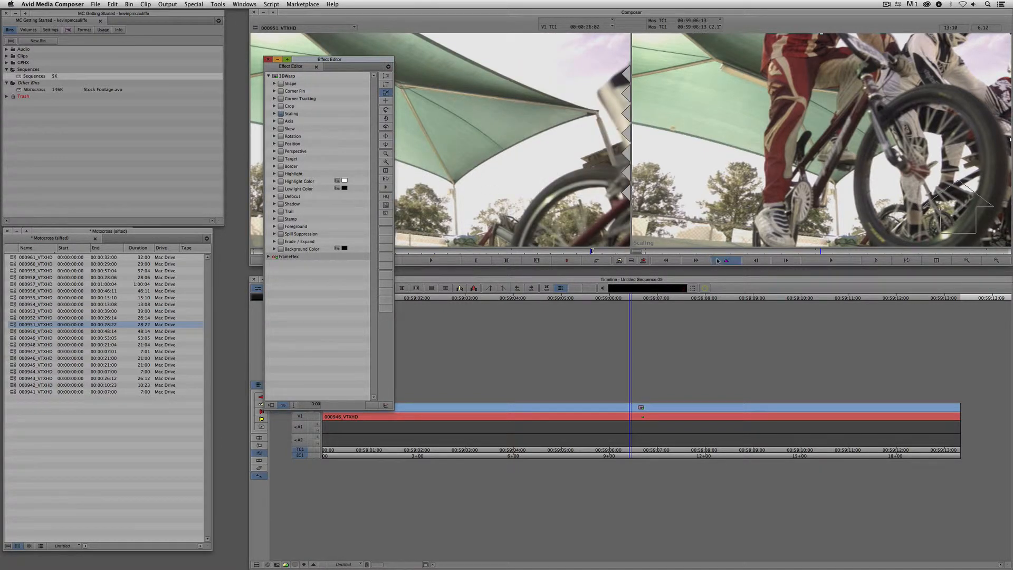
left_click_drag(720, 253, 636, 254)
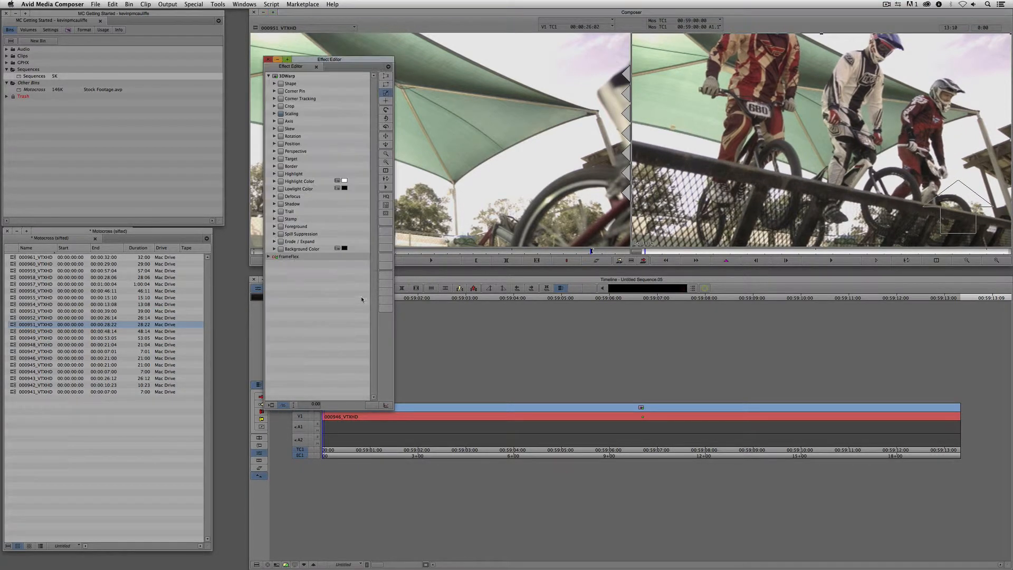
left_click_drag(334, 62, 107, 32)
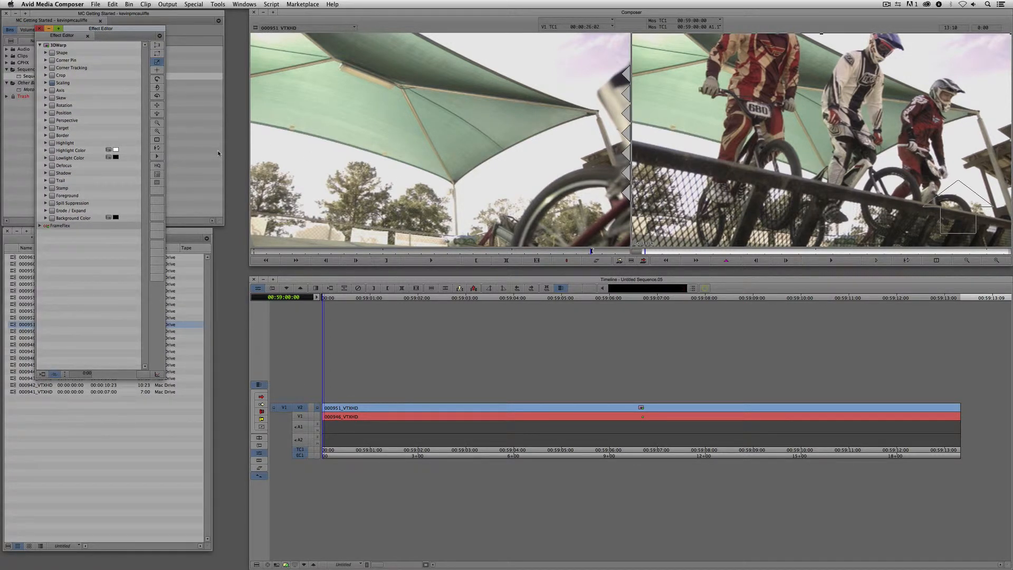
left_click(46, 83)
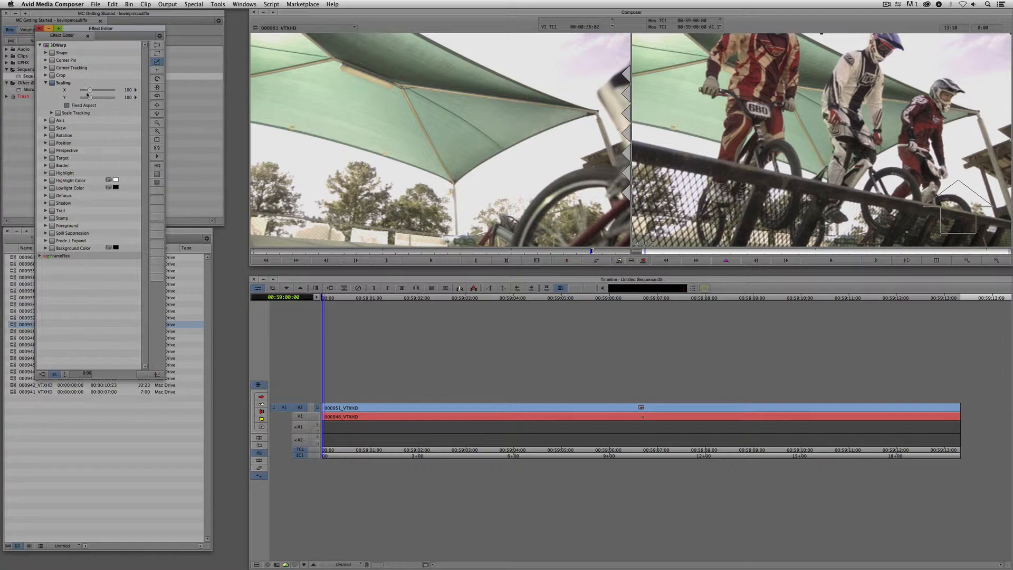
left_click(1009, 37)
left_click_drag(1009, 37, 897, 113)
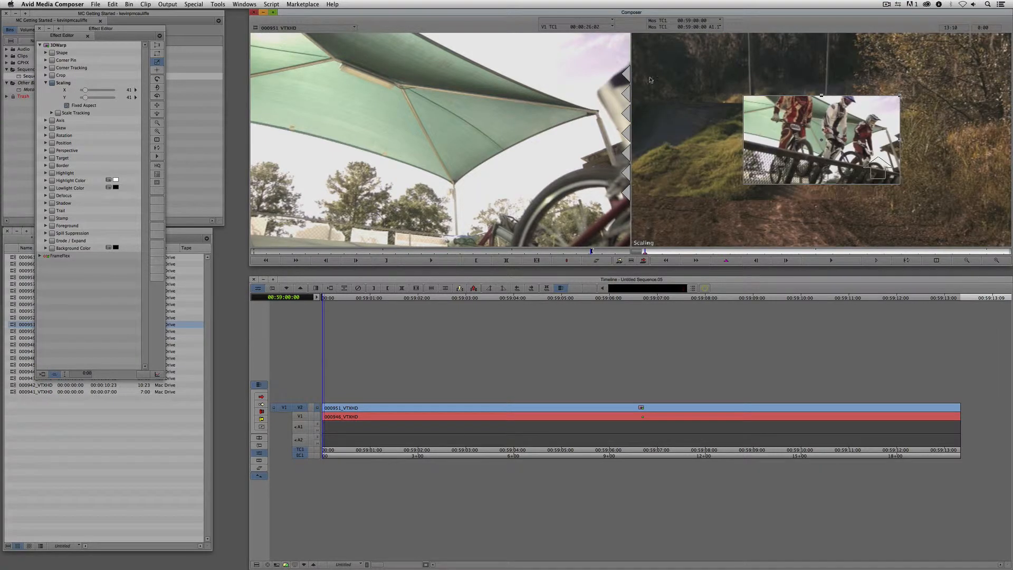
Try cropping the inset clip from its lower-left corner and rotating it about the Y axis, and undo these changes
left_click(156, 53)
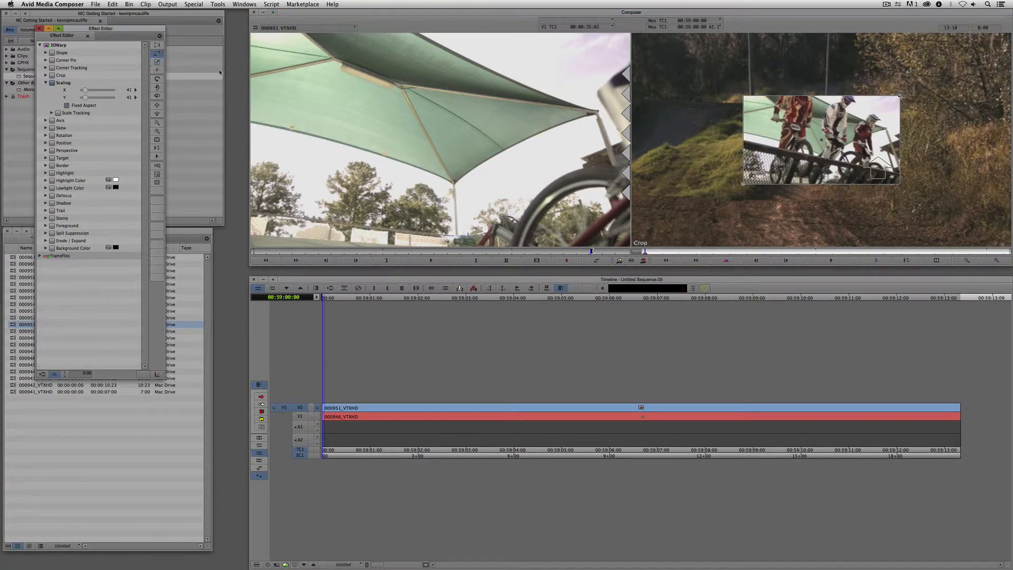
mouse_move(745, 184)
left_mouse_down()
mouse_move(739, 149)
mouse_move(742, 185)
left_mouse_up()
left_click(156, 47)
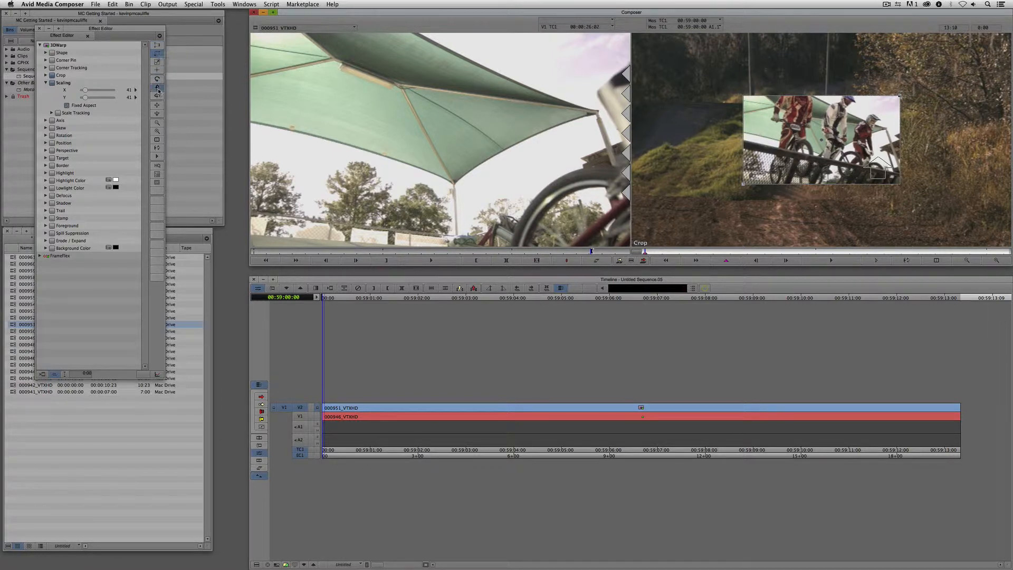
left_click(157, 96)
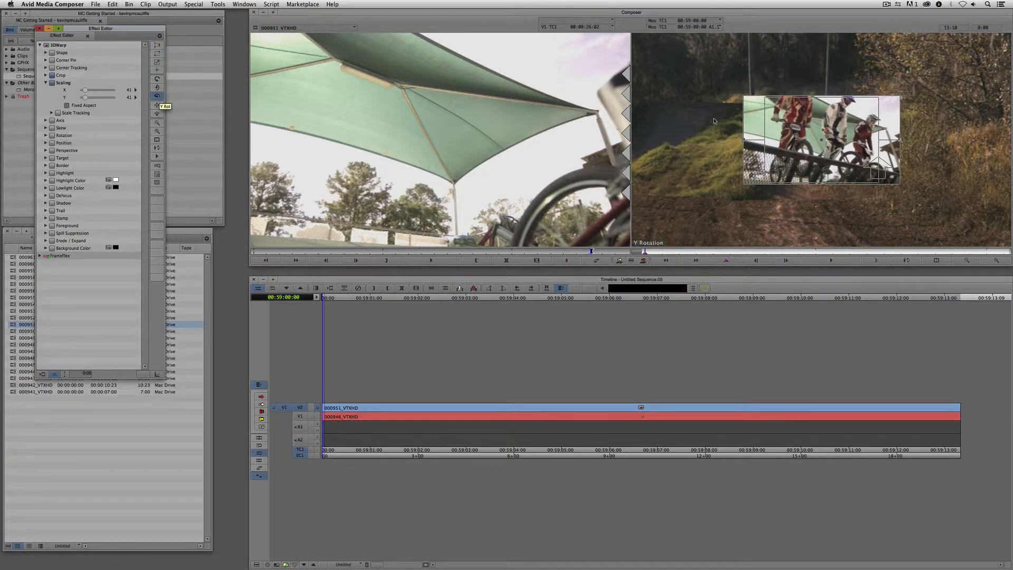
left_click_drag(744, 143, 778, 183)
key("super+z")
key("super+z")
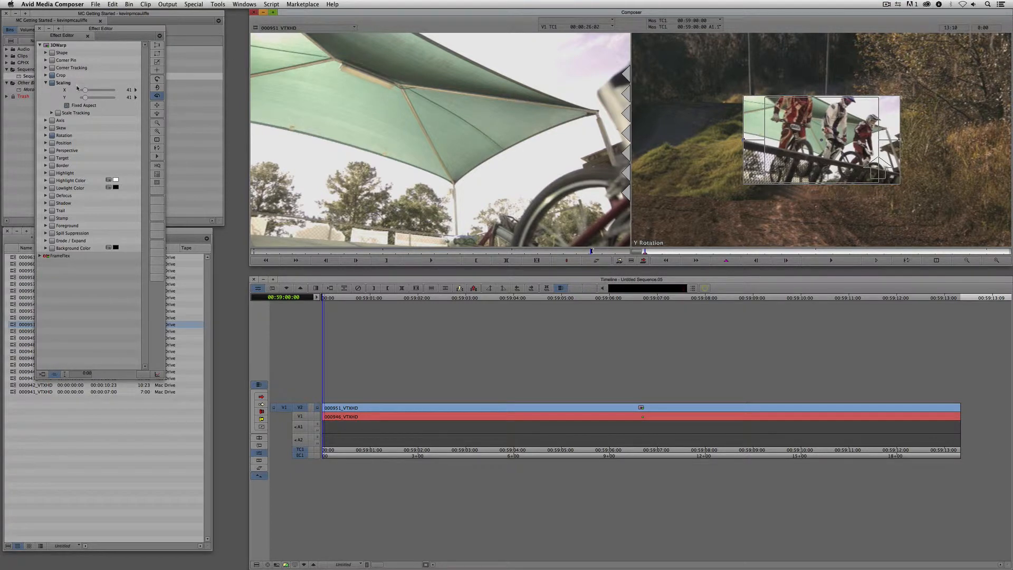
Set the inset clip's X and Y scaling to 50
left_click(46, 76)
left_click(46, 76)
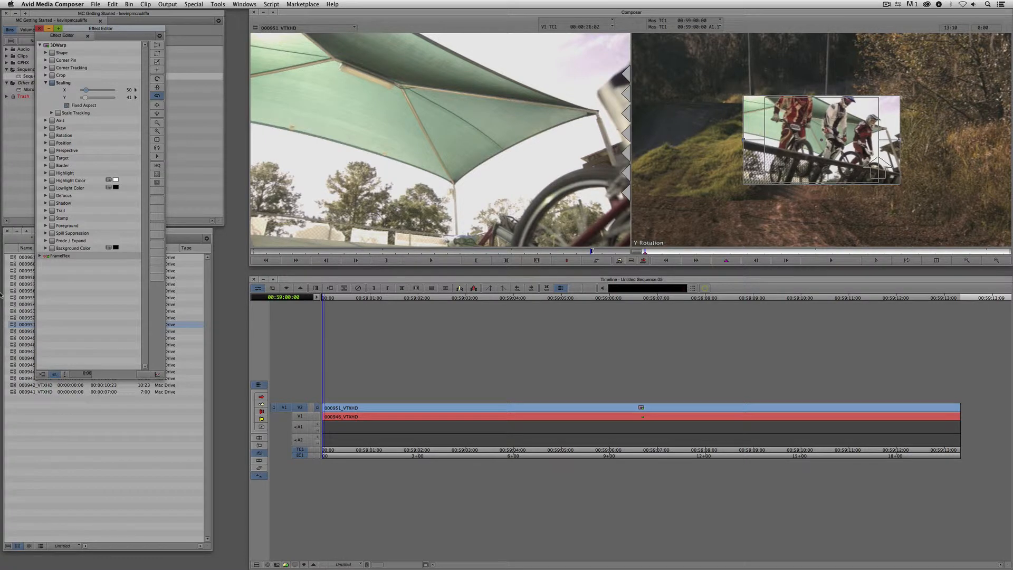
key("Return")
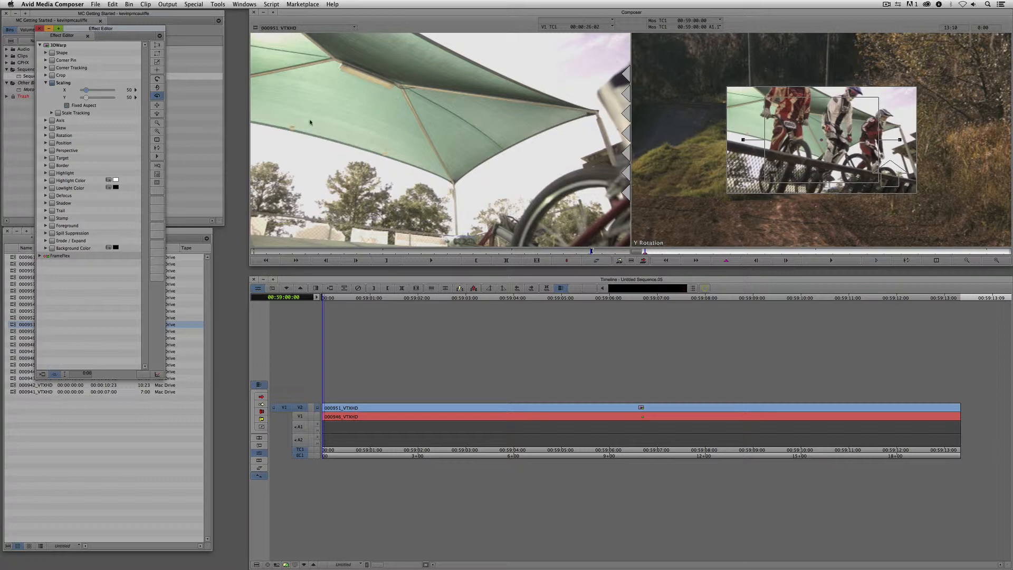
With the preview reduced to 75%, move the inset clip off the frame's left side to about X -796, Y -250
left_click(157, 123)
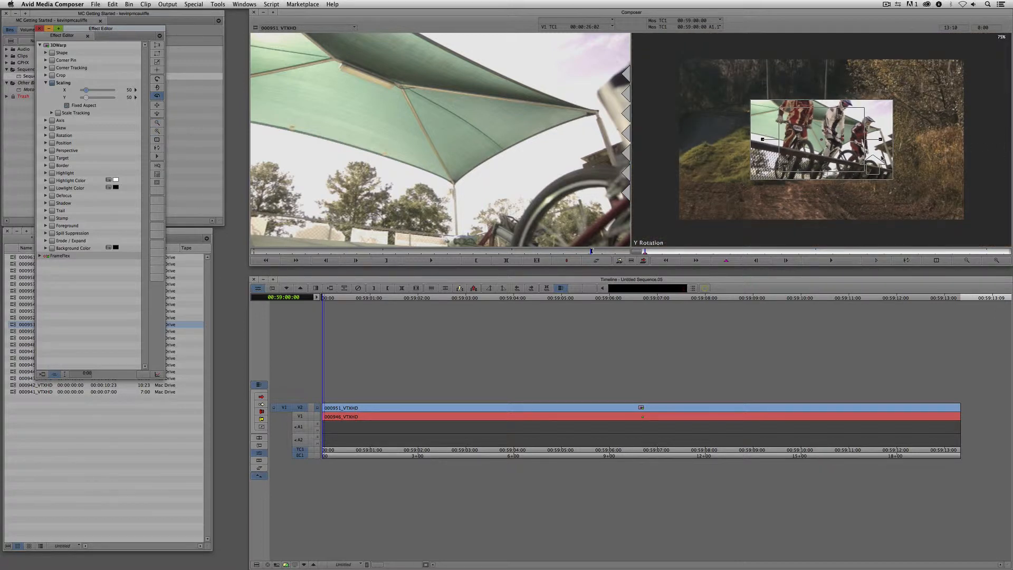
left_click(864, 142)
left_click_drag(871, 158, 657, 199)
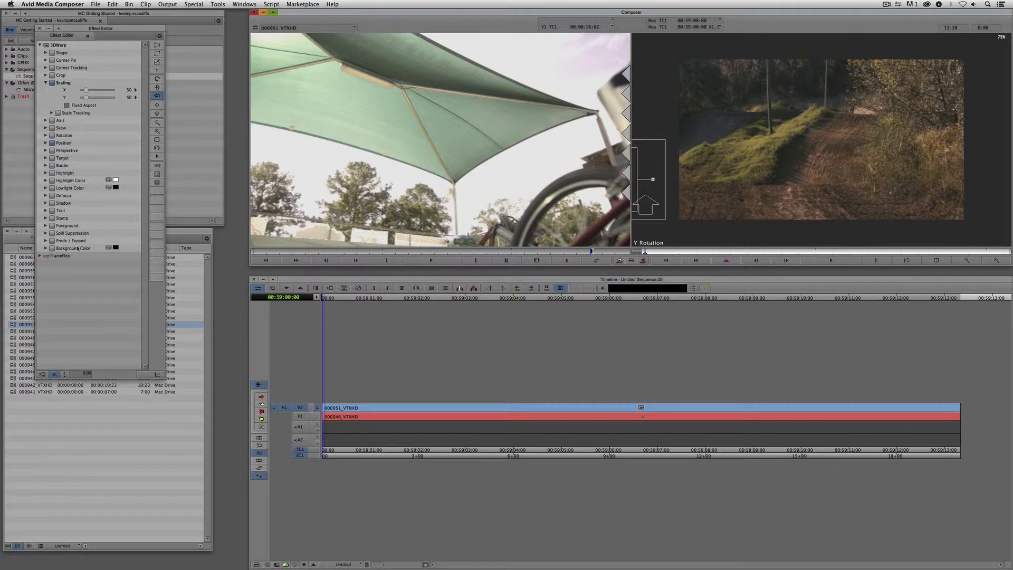
Show the 3D Warp's keyframe graphs and expand the Position parameters, with the clip parked on its last frame at 00:59:13:09
left_click(158, 375)
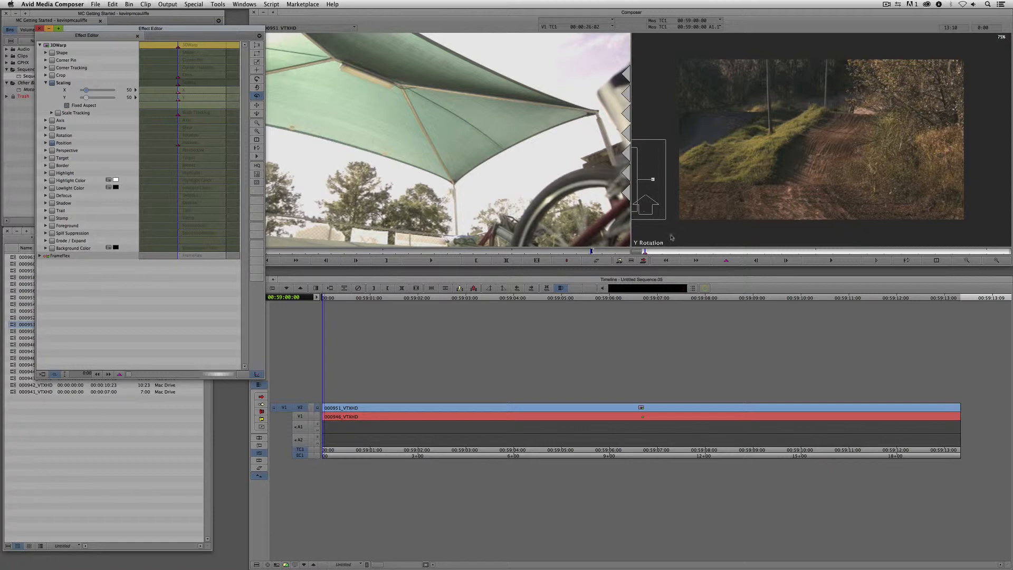
left_click_drag(678, 254, 1001, 240)
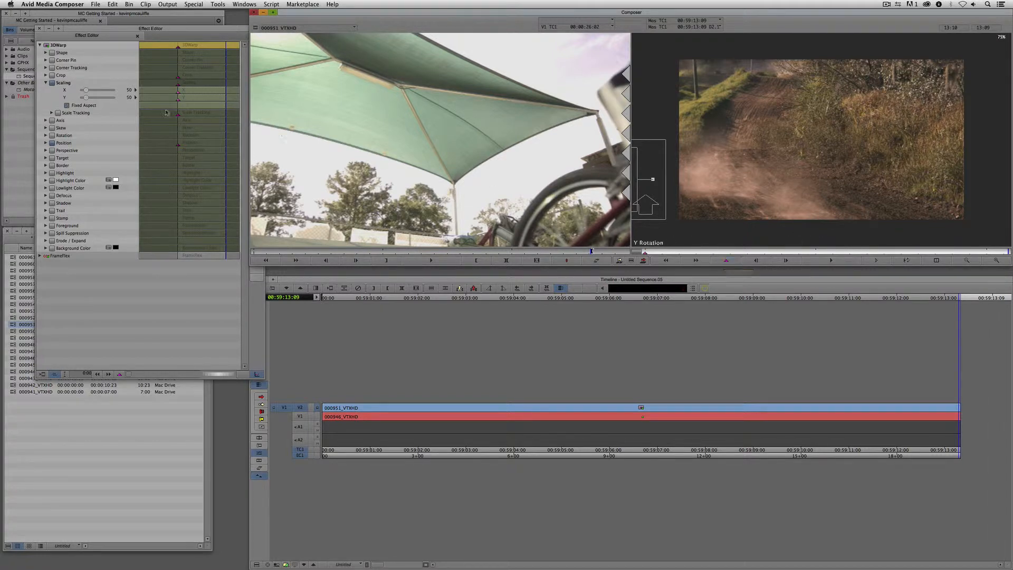
left_click(45, 143)
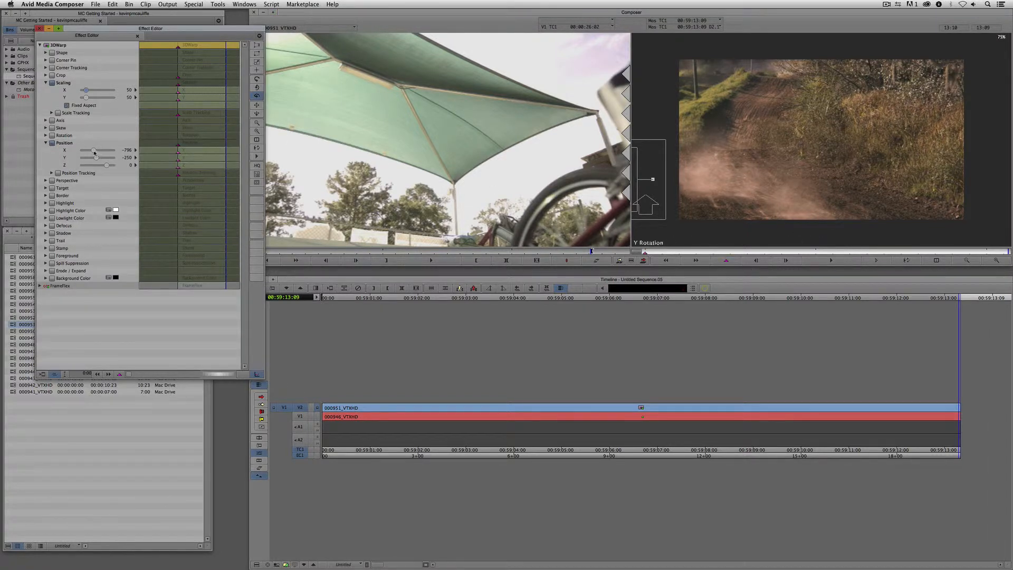
Try adding a keyframe to all 3D Warp parameters on the last frame, and undo it
left_click_drag(94, 153, 100, 149)
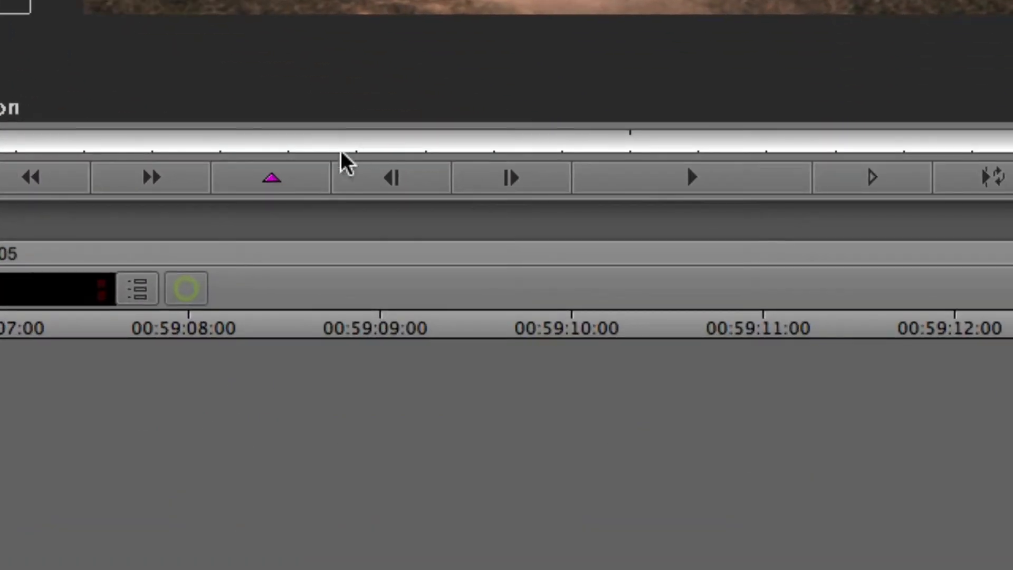
left_click(727, 261)
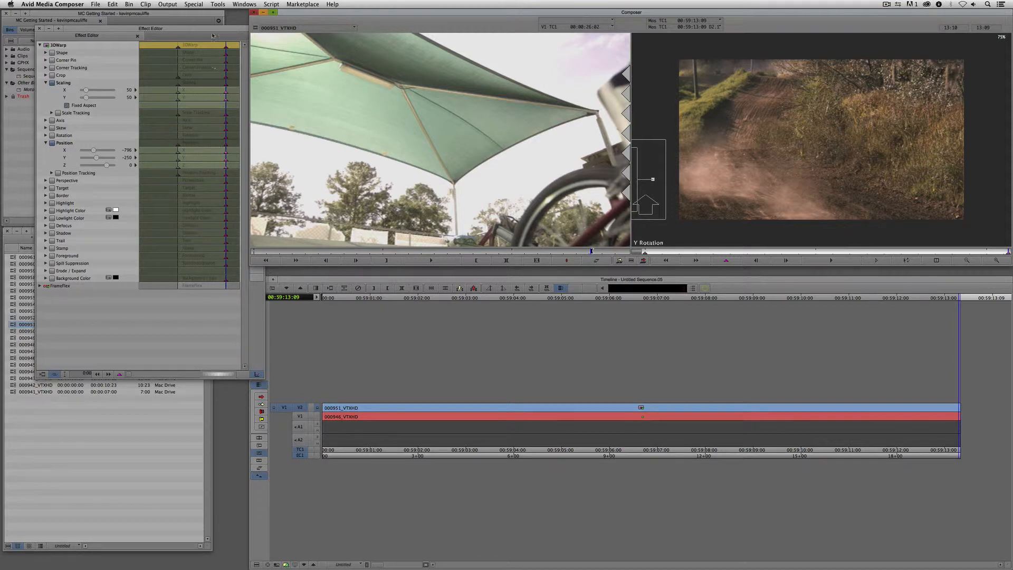
key("super+z")
Add a last-frame keyframe to the Position group only and set its X position to 811
right_click(225, 144)
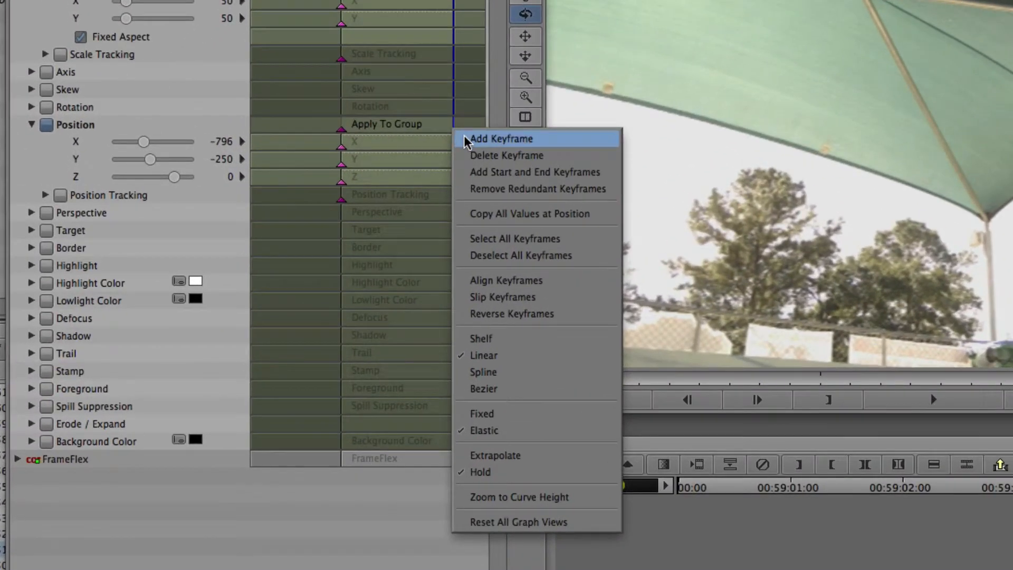
left_click(466, 140)
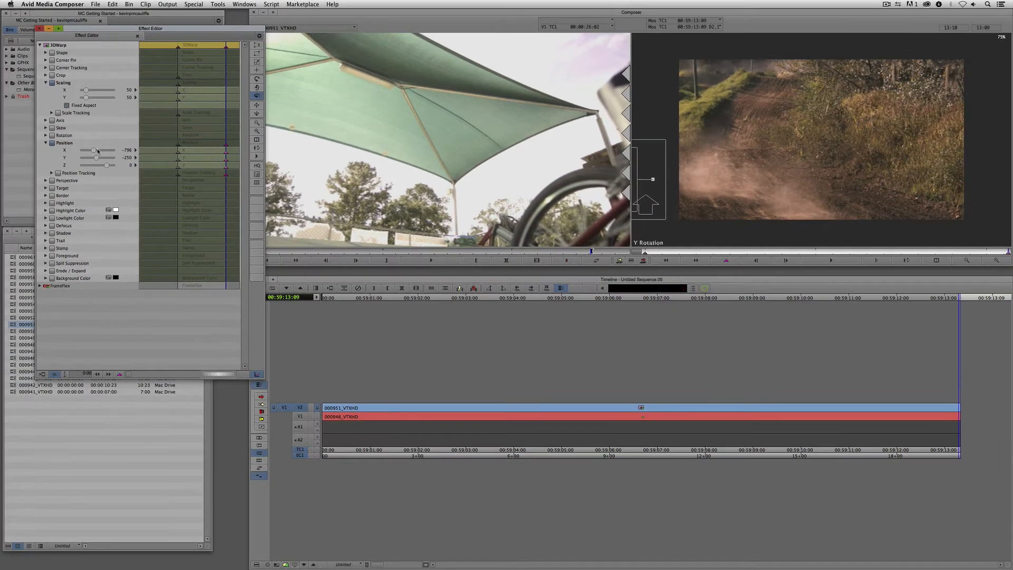
left_click_drag(144, 142, 103, 151)
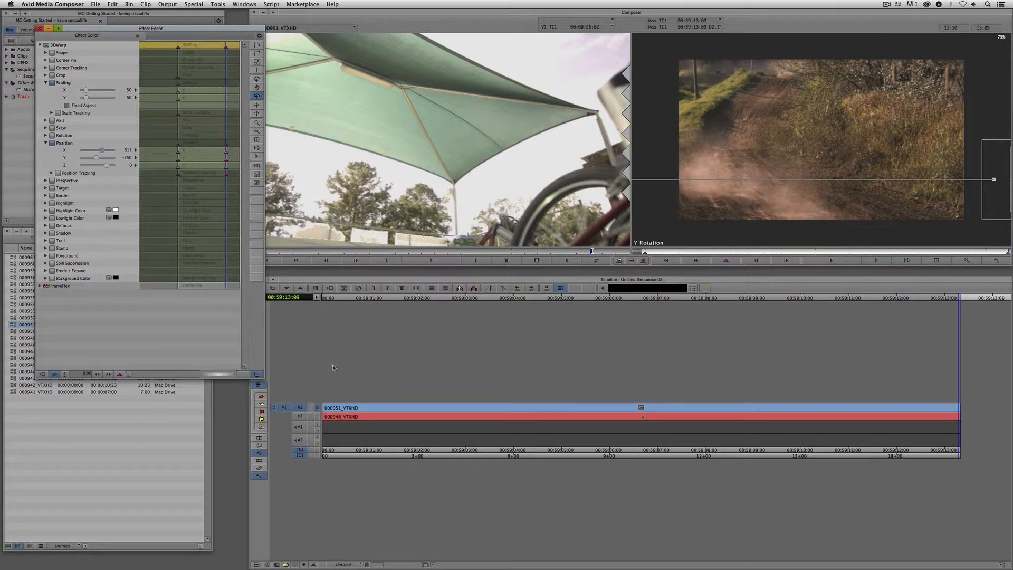
Leave effect mode and review the inset clip's move across the frame, parking at 00:59:06:08
left_click(259, 440)
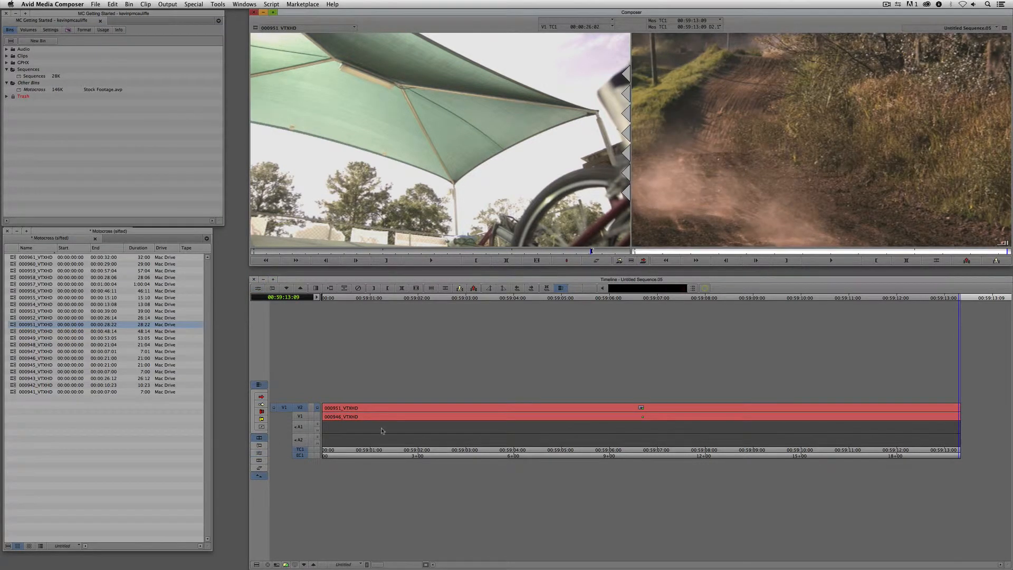
key("space")
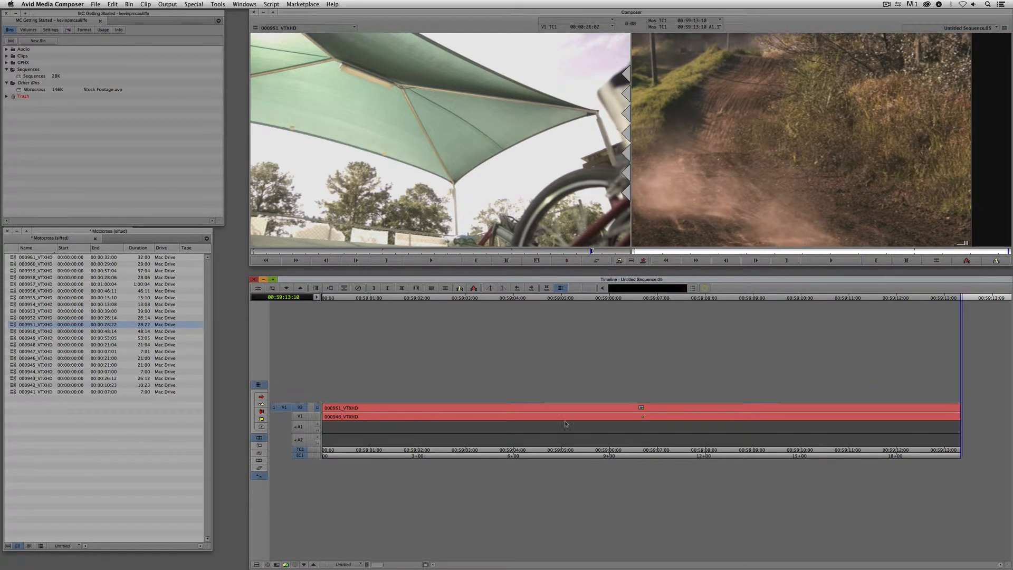
left_click_drag(576, 430, 624, 431)
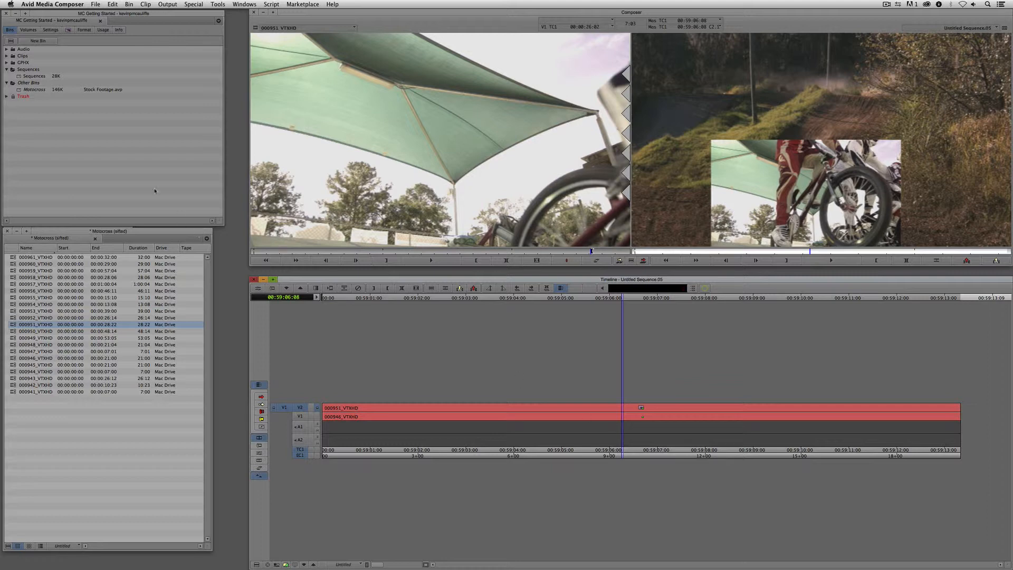
Create a new bin named GPHX and place it in the GPHX folder
left_click(6, 63)
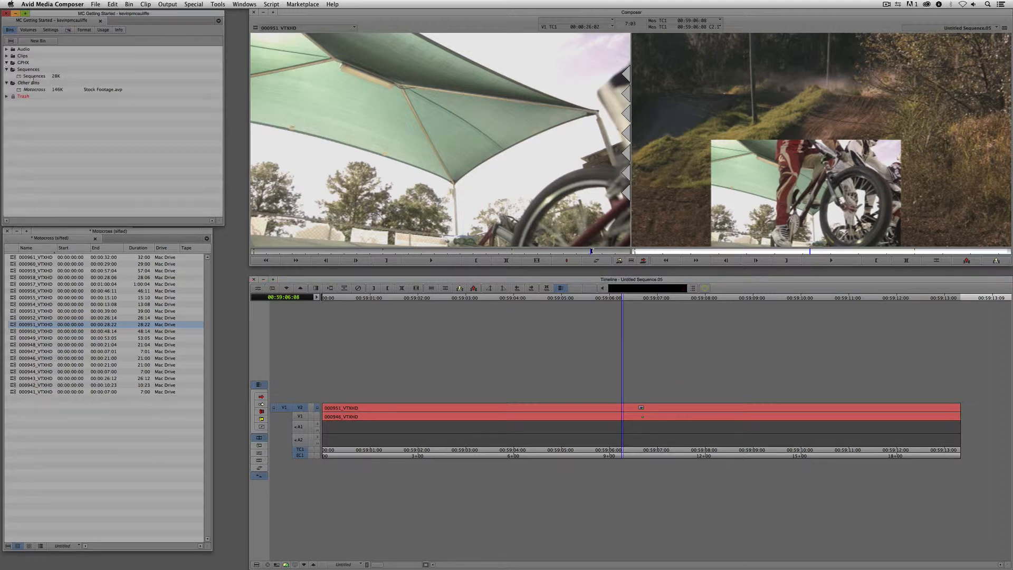
left_click(32, 41)
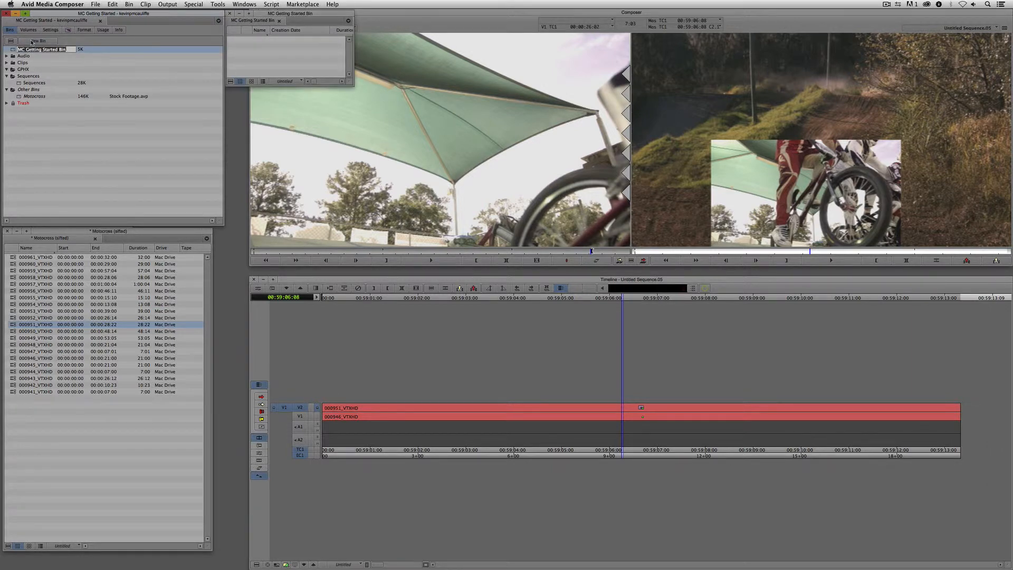
type("GPHC")
key("BackSpace")
type("X")
key("Return")
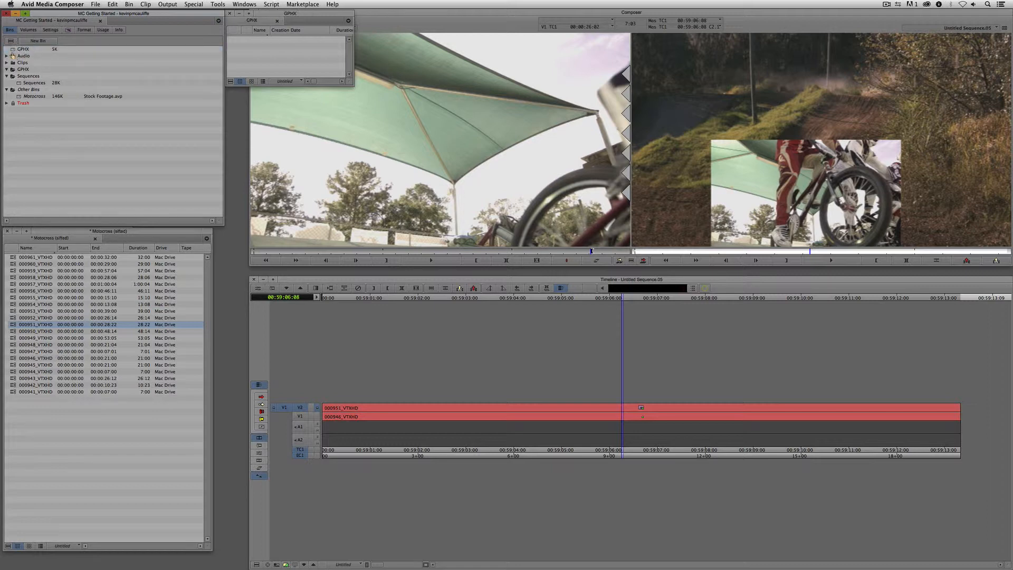
left_click_drag(12, 49, 20, 69)
Import Empty Blocks Option1 Loop 10.46.49 PM.mov from the desktop Elements folder into the GPHX bin with alpha set to Invert on import
right_click(273, 60)
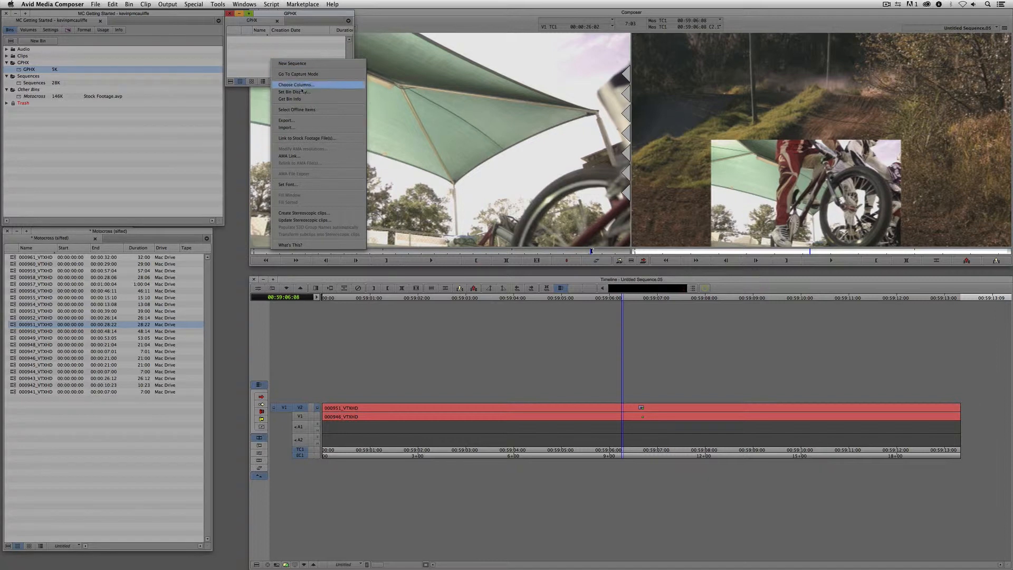
left_click(286, 127)
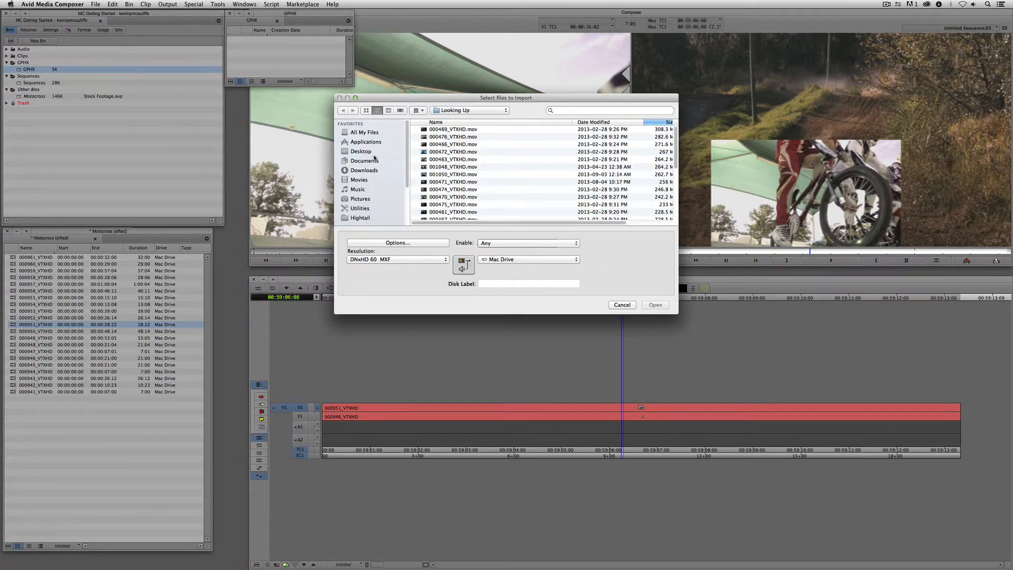
left_click(366, 151)
double_click(447, 130)
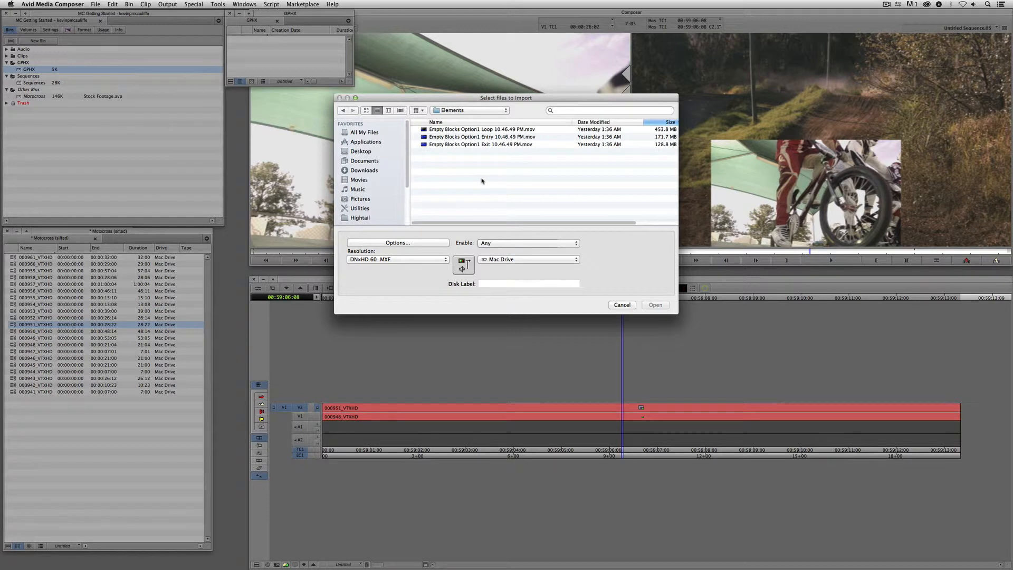
left_click(498, 130)
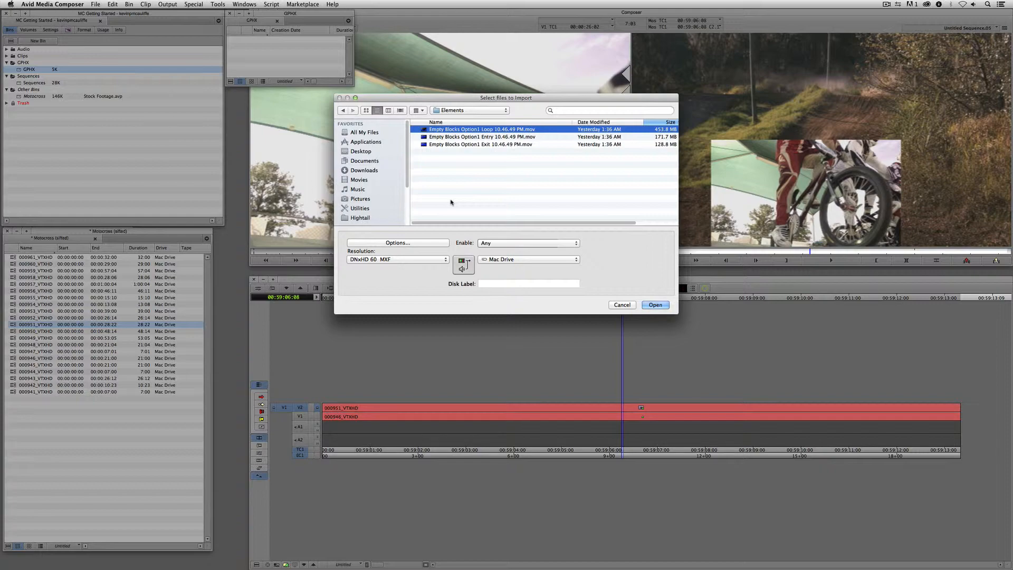
left_click(407, 242)
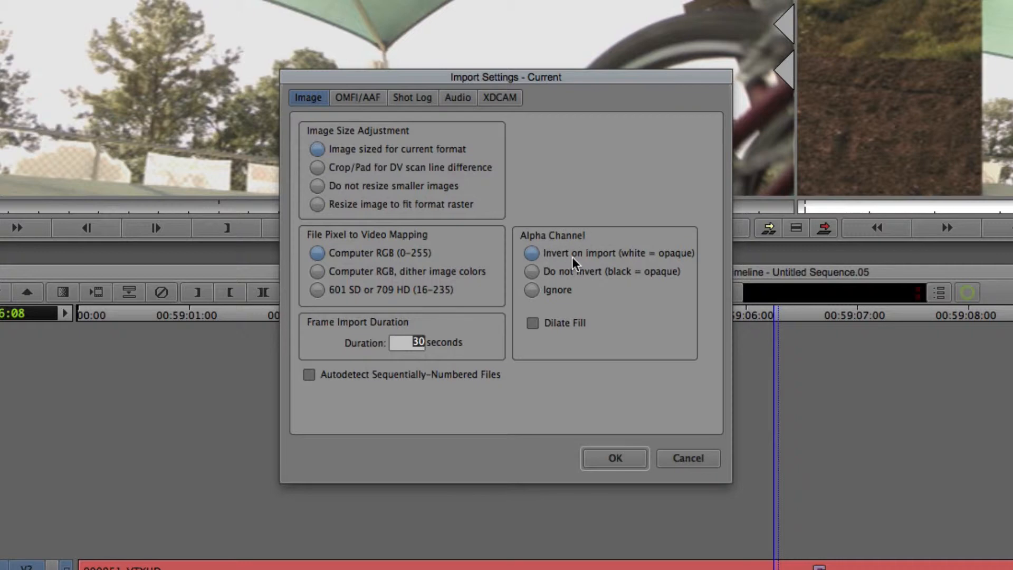
left_click(616, 457)
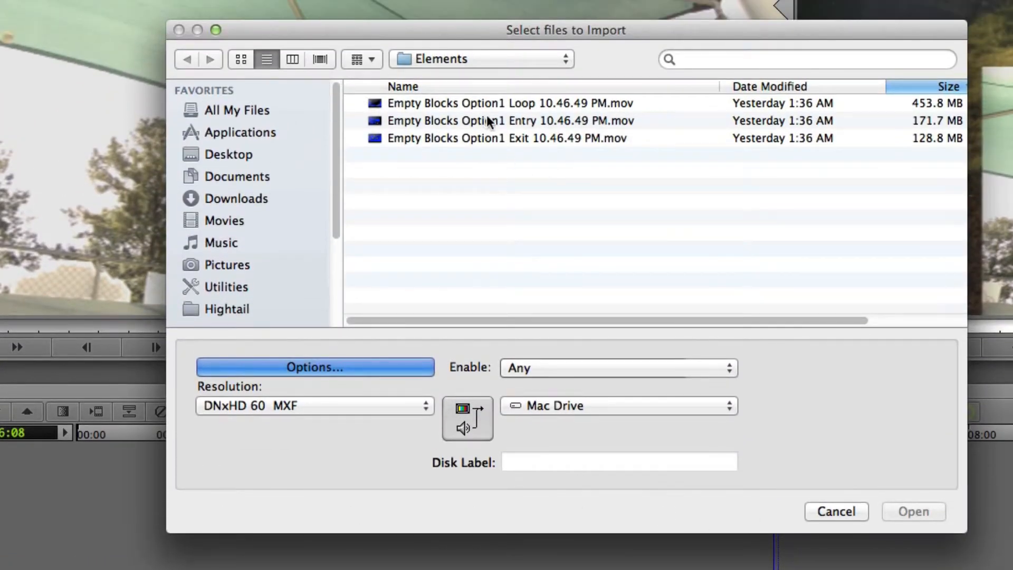
left_click(500, 106)
left_click(913, 512)
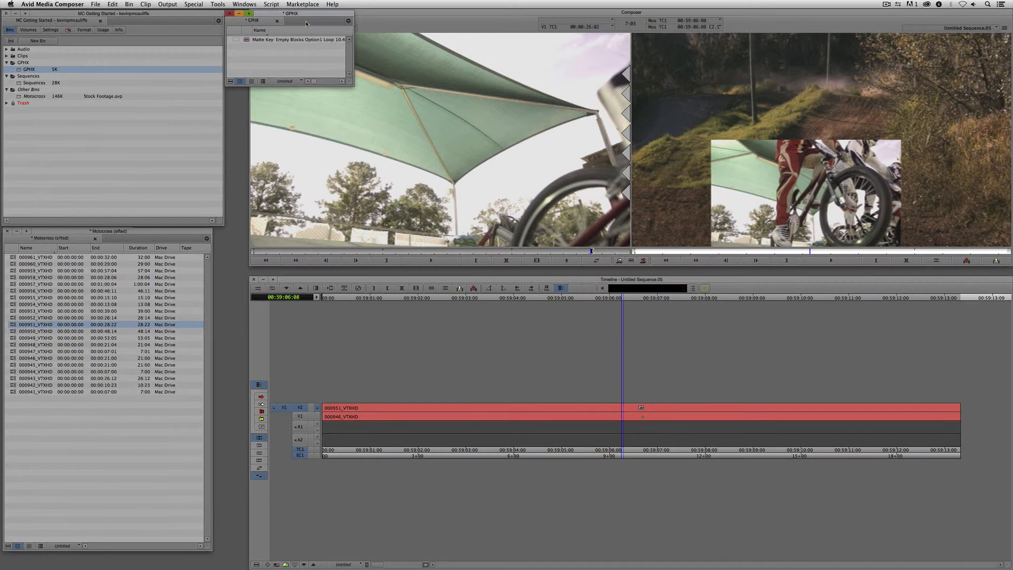
Load the imported Empty Blocks matte key as the source and patch it to a new video track V3 only
left_click_drag(306, 23, 137, 118)
double_click(81, 140)
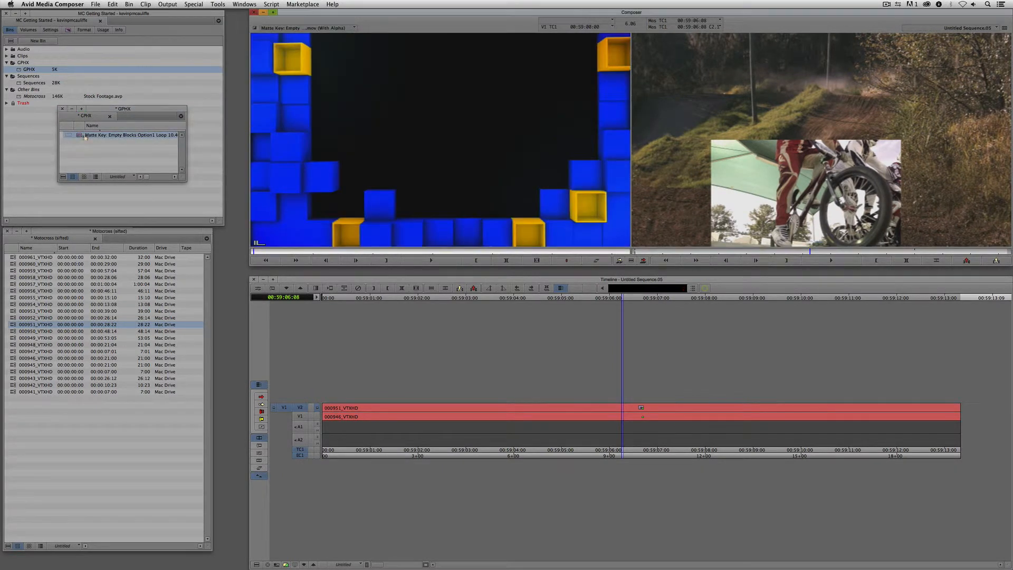
left_click(712, 163)
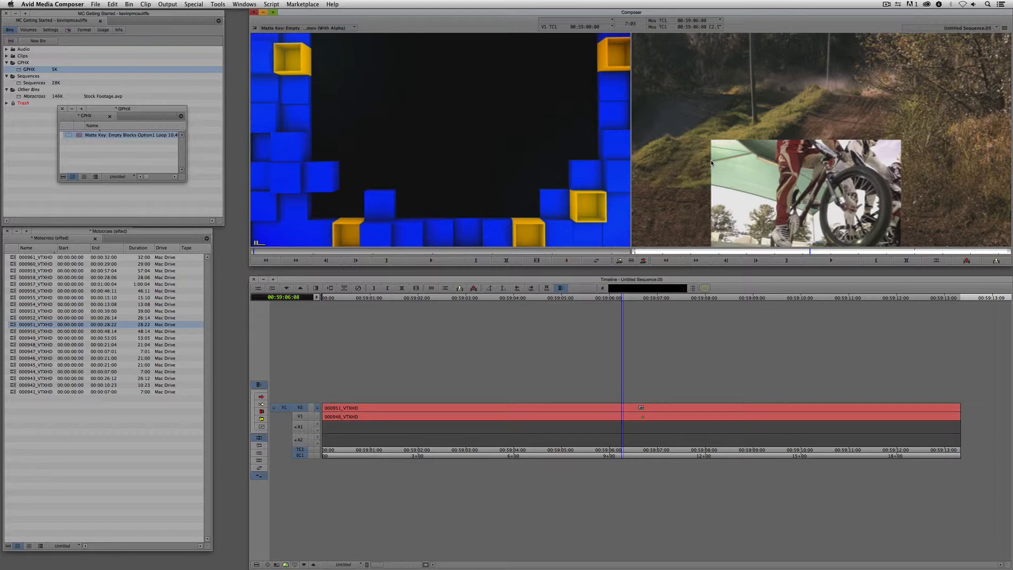
key("super+y")
left_click_drag(284, 412, 299, 403)
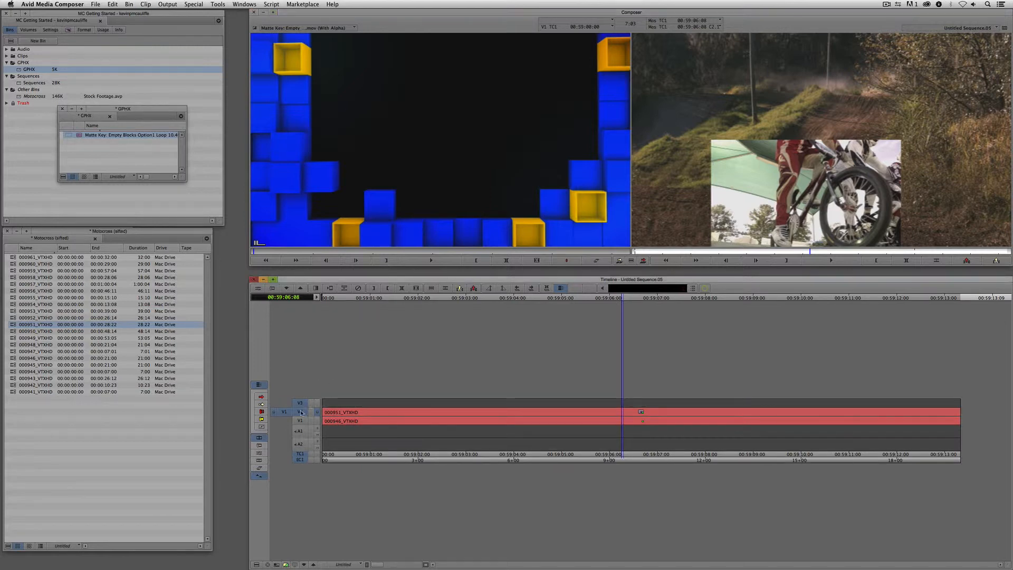
left_click(300, 412)
Mark the whole Empty Blocks source clip, overwrite it onto V3 at 00:59:00:00, and play back the composite
left_click(373, 207)
key("t")
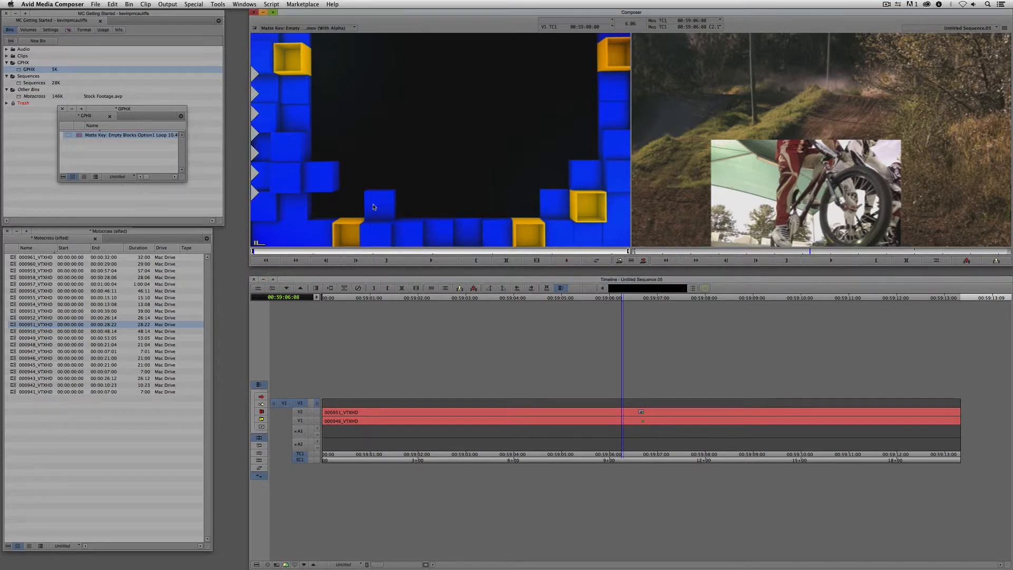
left_click(323, 395)
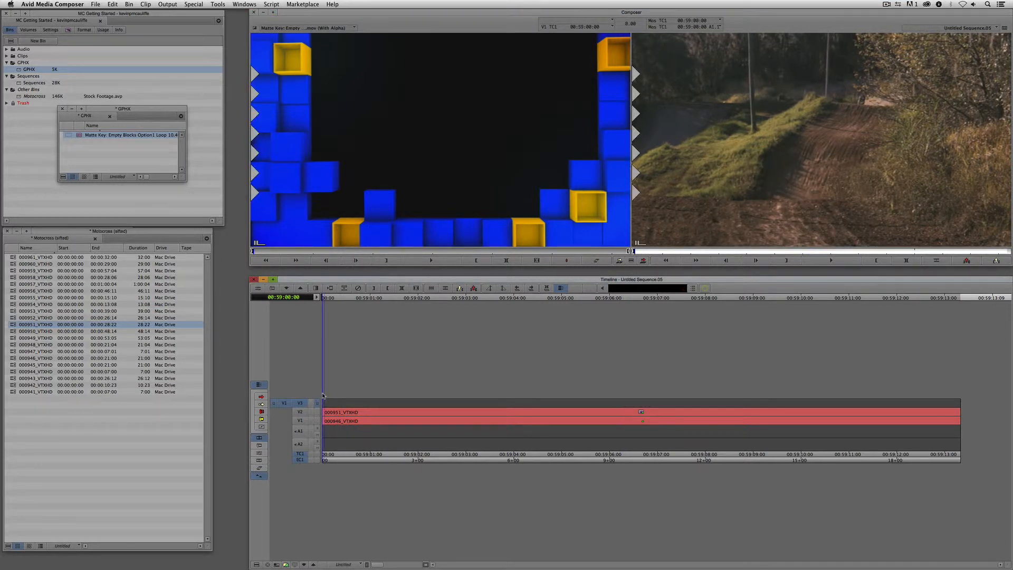
key("b")
left_click_drag(400, 408, 317, 409)
key("space")
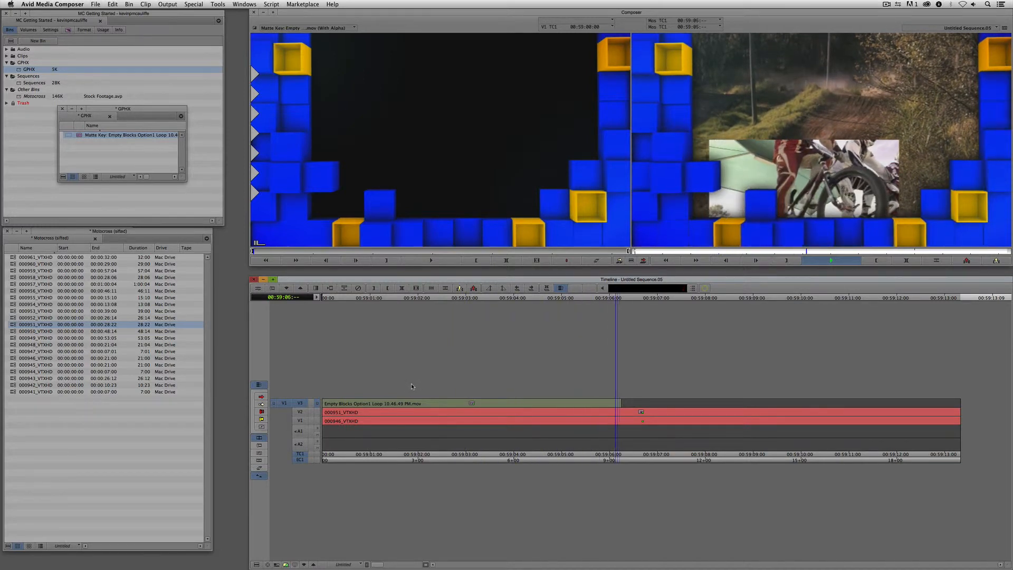
key("space")
Mark the empty stretch of V3, overwrite a second Empty Blocks loop directly after the first, and play it back
left_click(644, 415)
key("t")
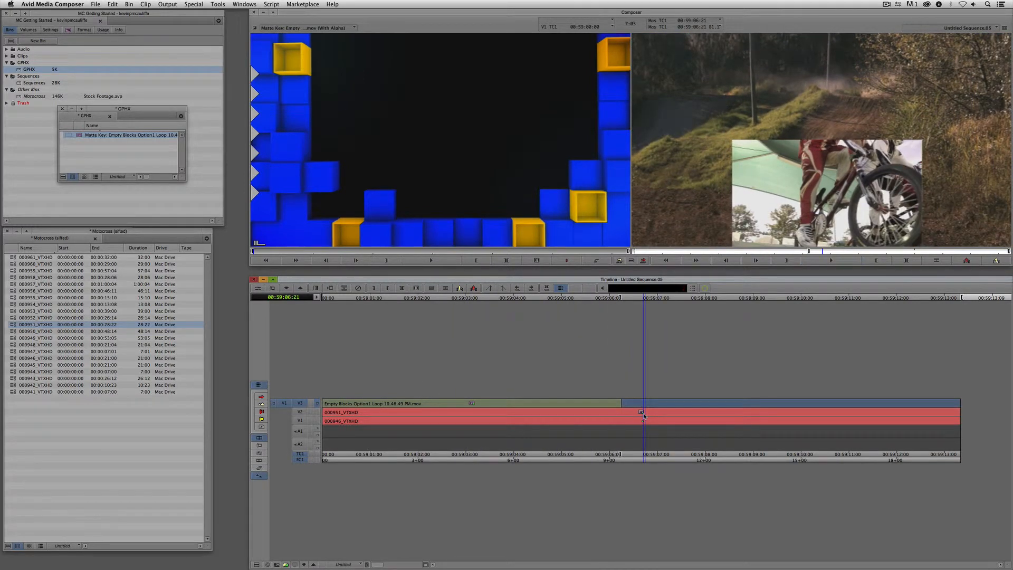
key("b")
left_click_drag(659, 412, 594, 410)
key("space")
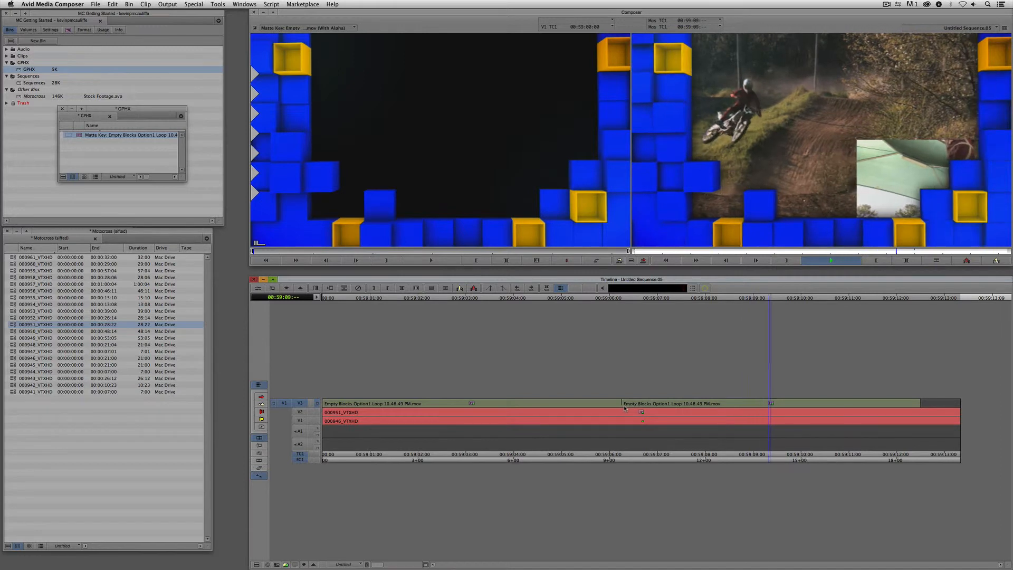
key("space")
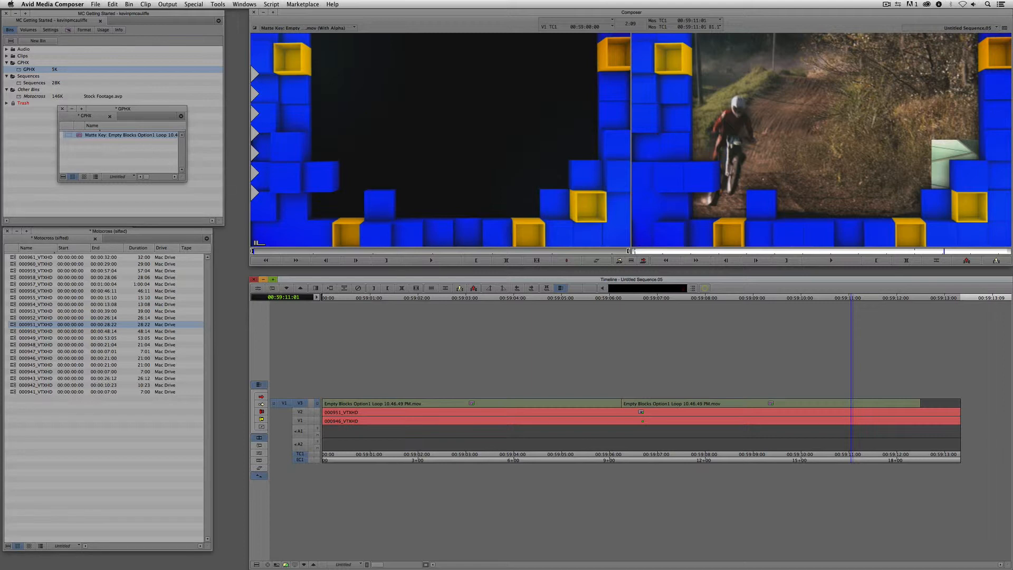
Delete only the two media files associated with the Empty Blocks matte key, keeping its clip in the GPHX bin
left_click(80, 138)
key("Delete")
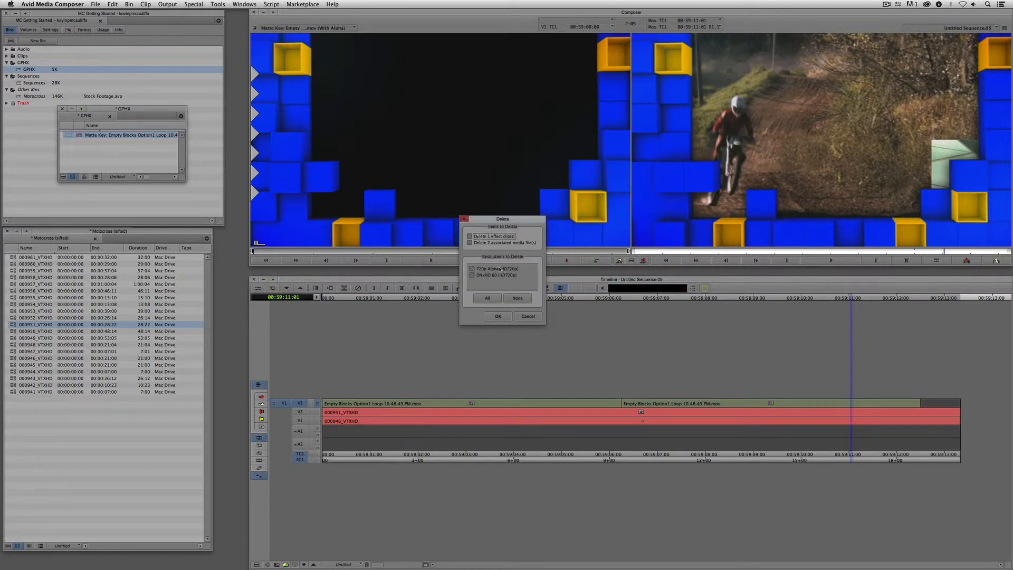
left_click(497, 316)
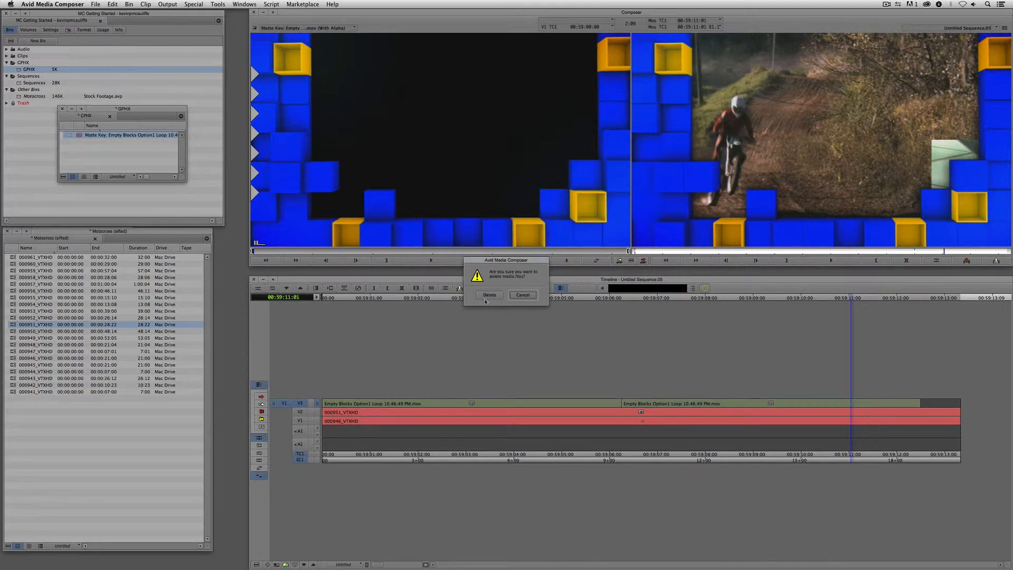
left_click(489, 295)
Batch import the offline Empty Blocks clip only, overriding its clip settings with the current import settings, at DNxHD 60 MXF to Mac Drive
left_click(144, 5)
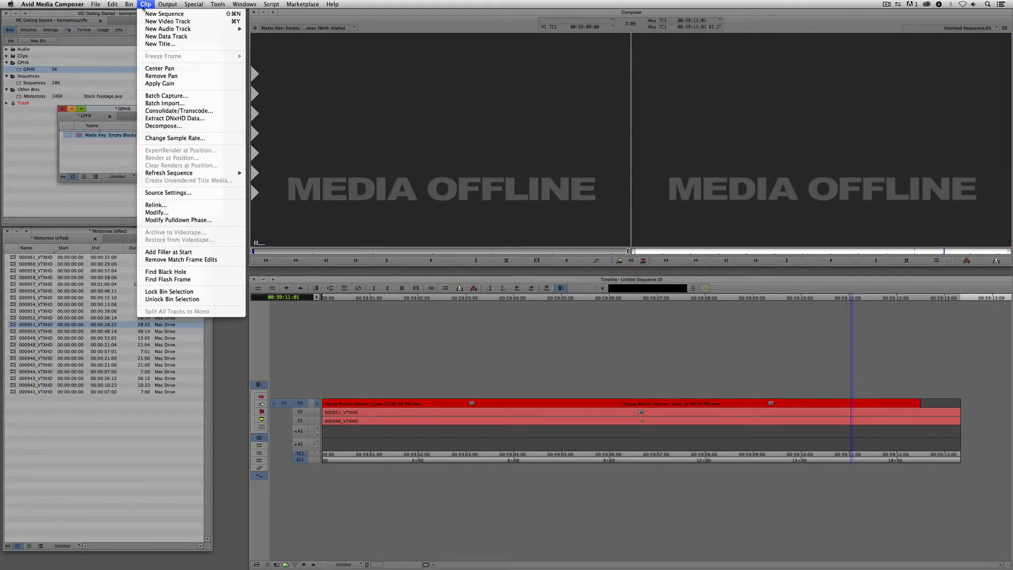
left_click(169, 103)
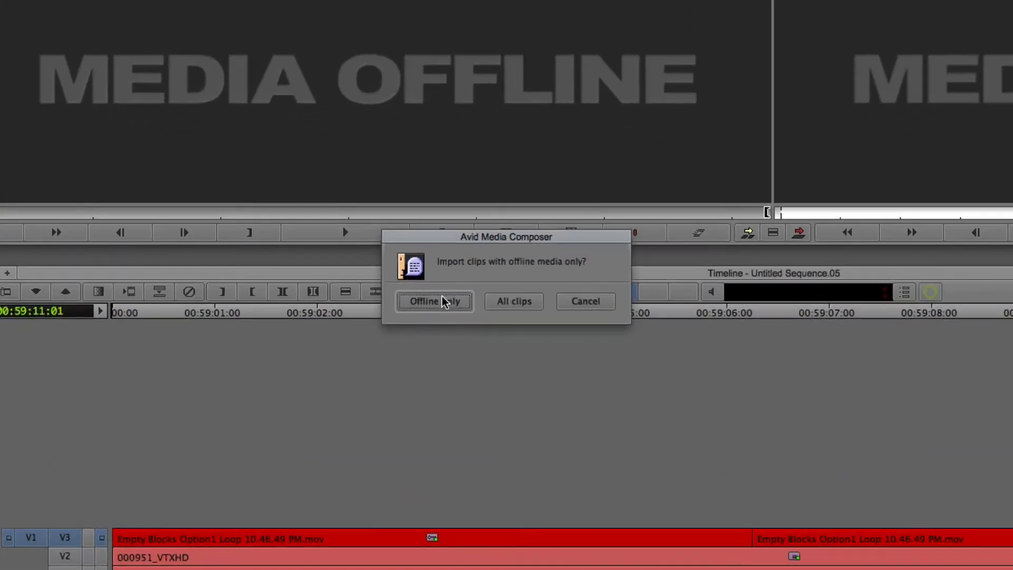
left_click(456, 296)
left_click(412, 427)
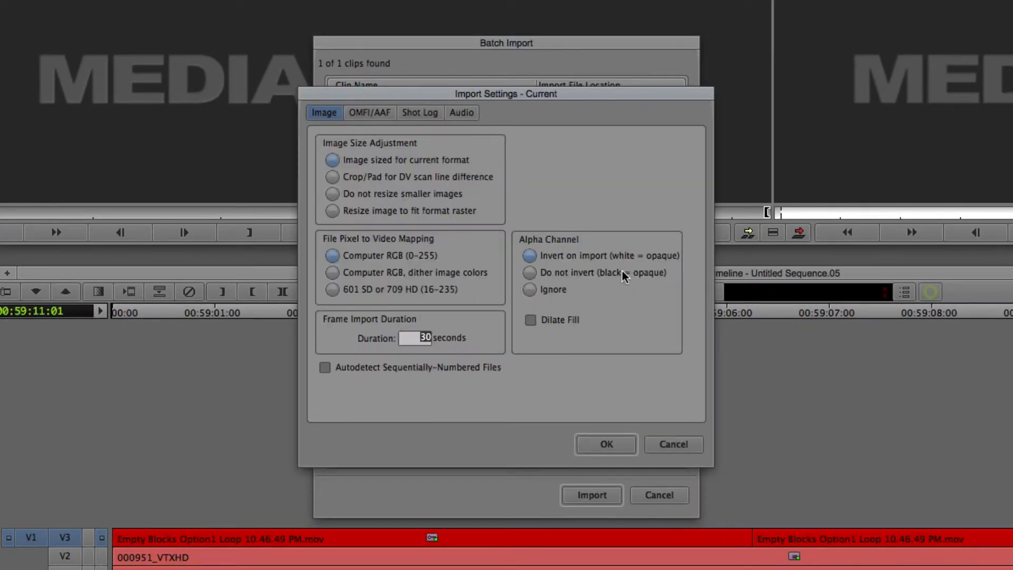
left_click(602, 443)
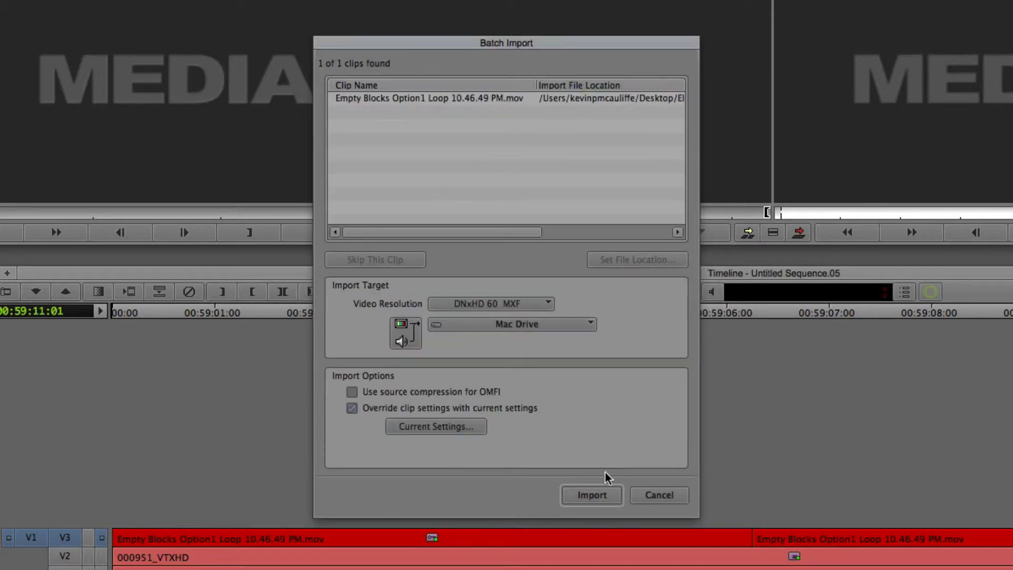
left_click(594, 492)
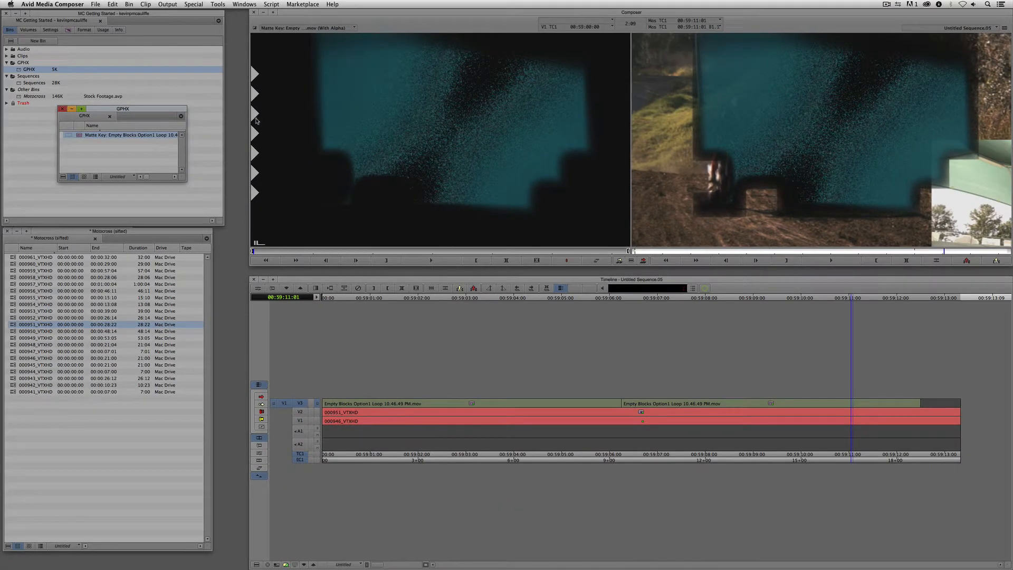
Inspect the re-imported Empty Blocks key in the source and in the sequence, and play the sequence from its start
left_click(375, 170)
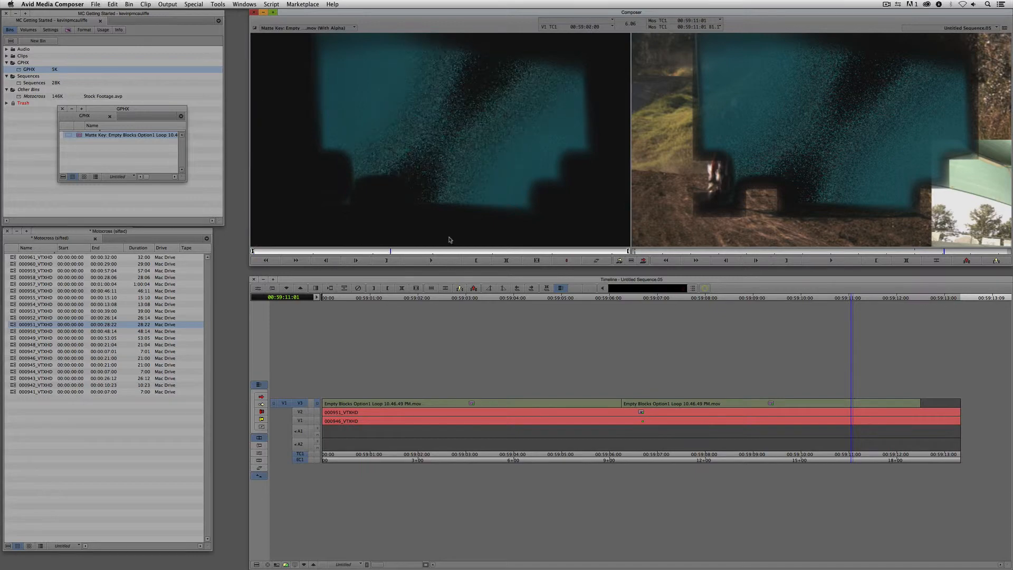
left_click(498, 403)
left_click_drag(510, 403, 487, 403)
key("backslash")
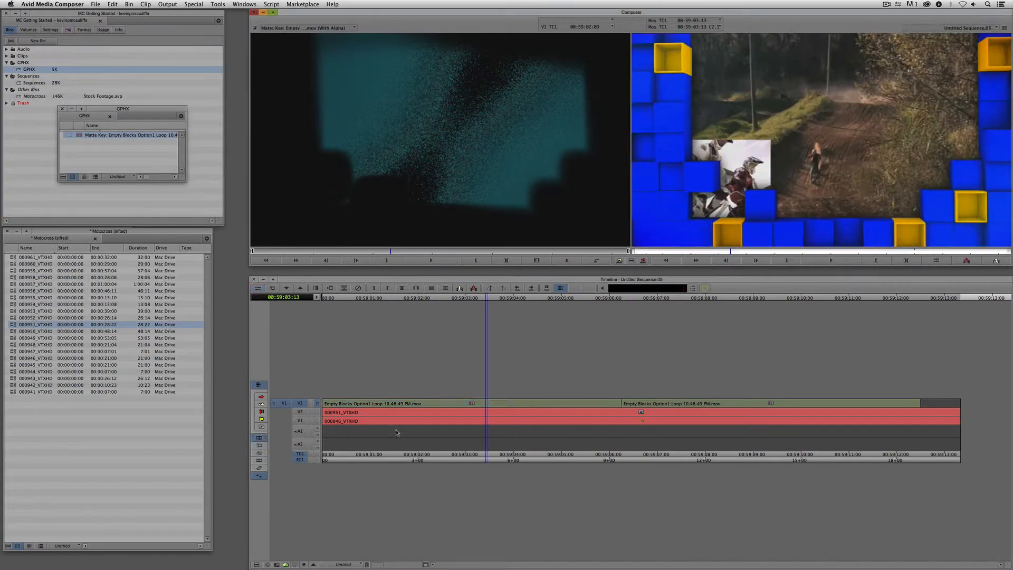
key("Home")
key("space")
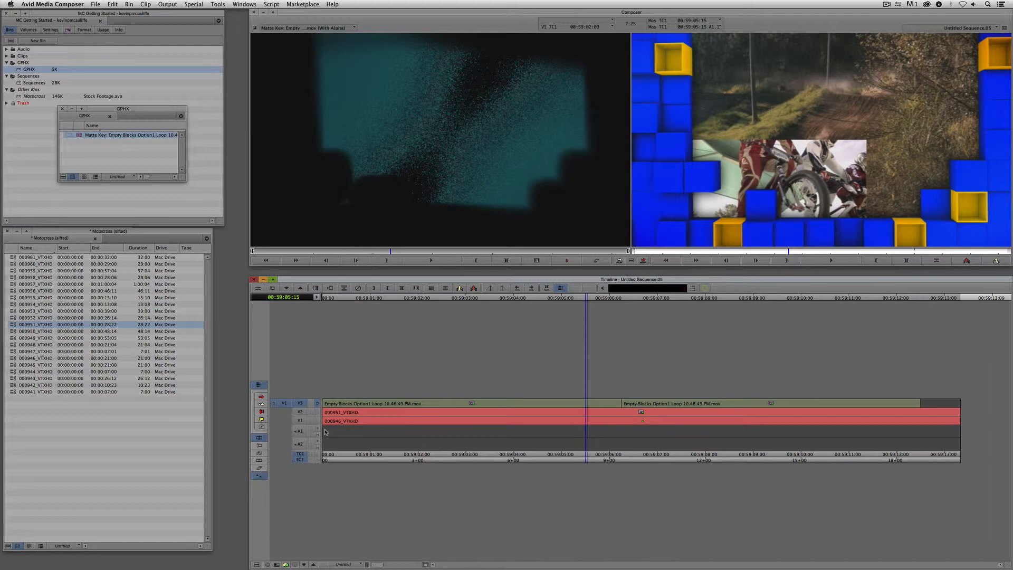
key("Home")
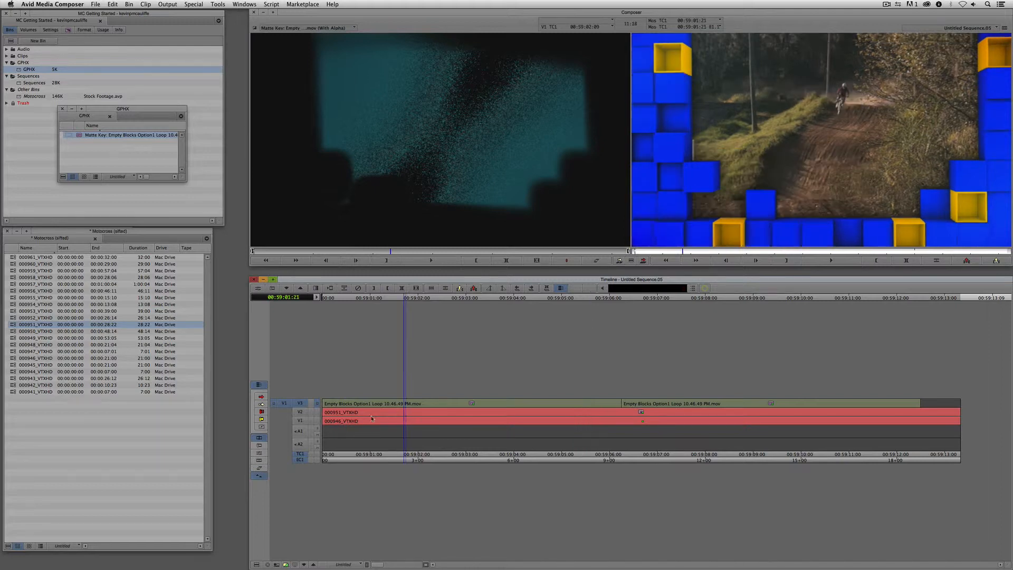
Mark the full length of V3 and lift both Empty Blocks clips from the track
key("i")
left_click_drag(387, 416, 1000, 409)
key("o")
key("Home")
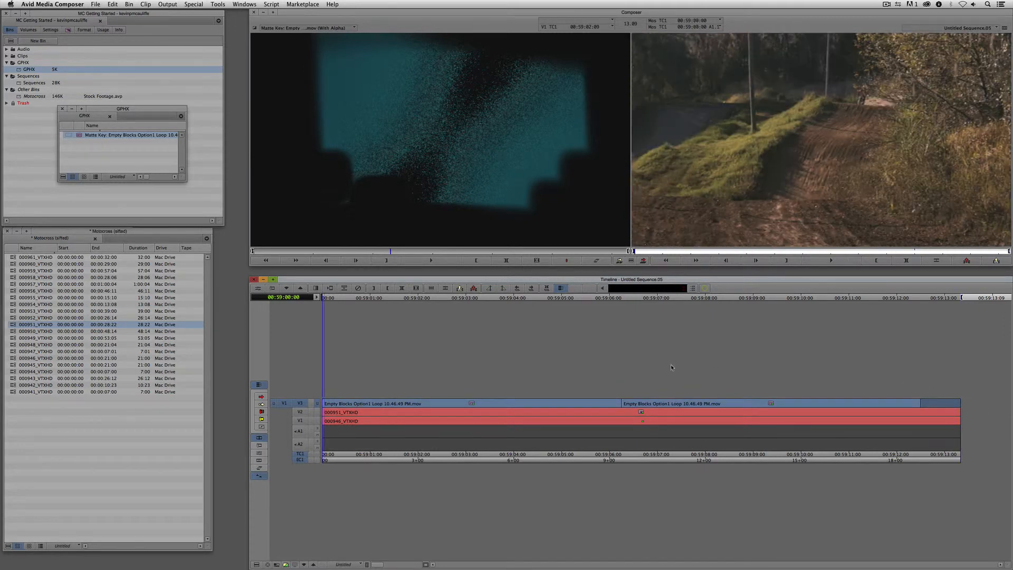
Delete the Empty Blocks matte key clip and its two associated media files from the GPHX bin
left_click(76, 137)
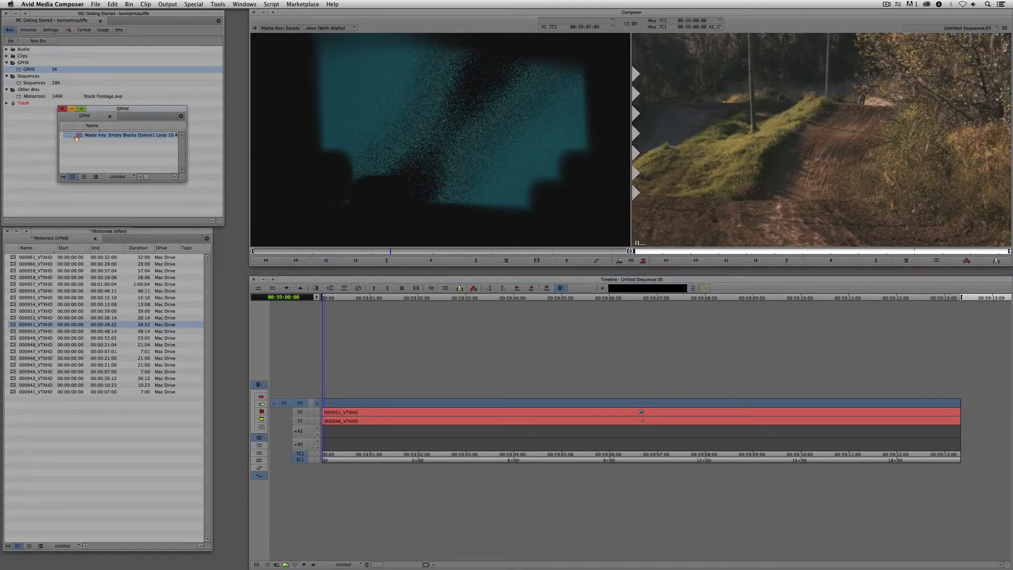
key("Delete")
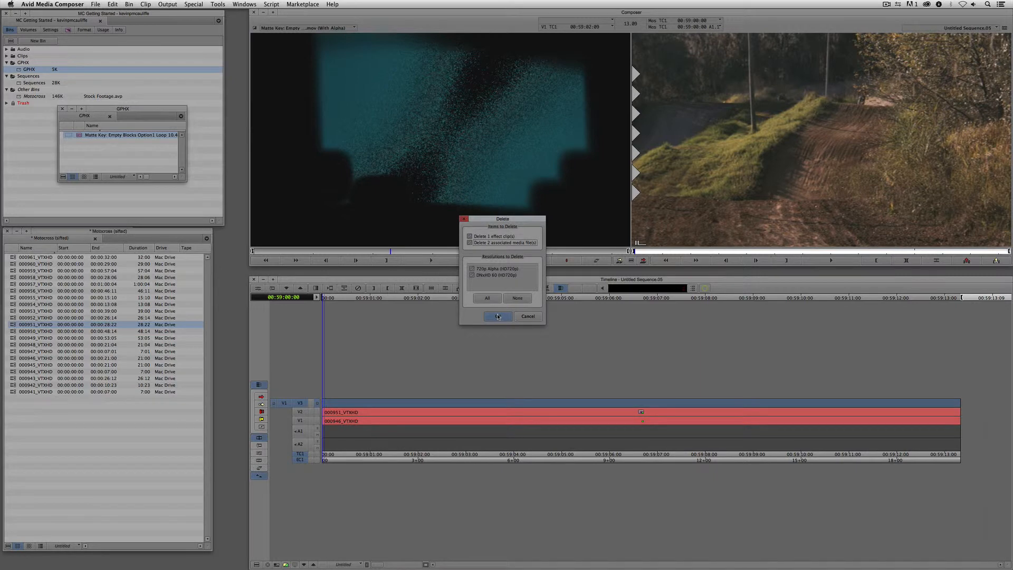
left_click(498, 316)
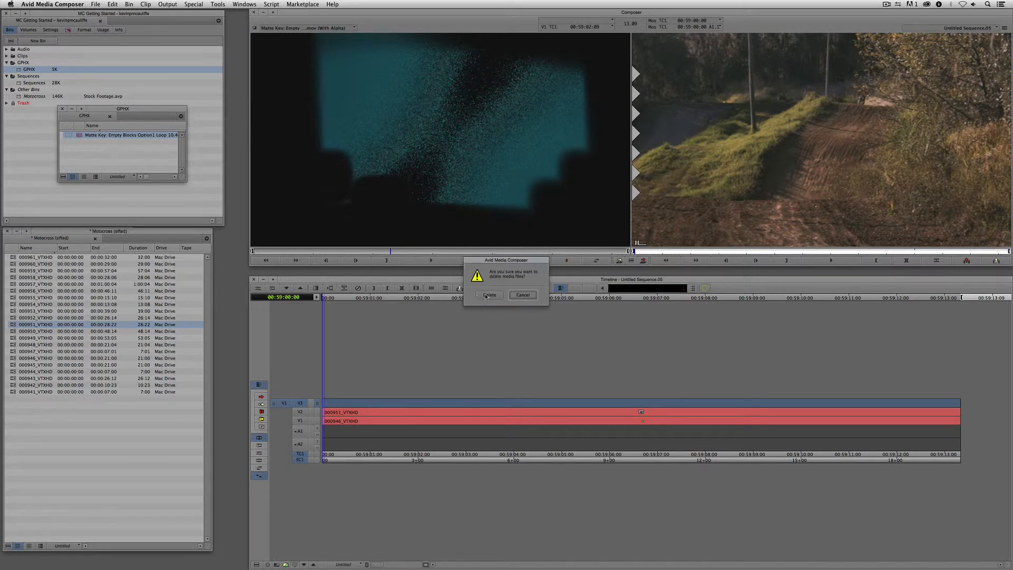
left_click(489, 295)
AMA link the file Empty Blocks Option1 Loop 10.46.49 PM.mov from the Desktop's Elements folder into the GPHX bin
right_click(97, 146)
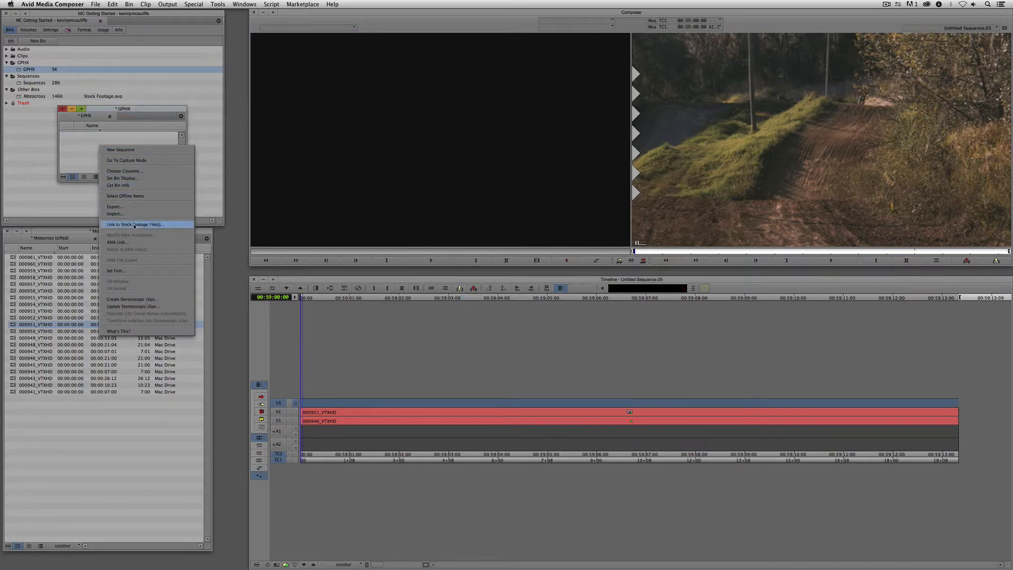
left_click(121, 241)
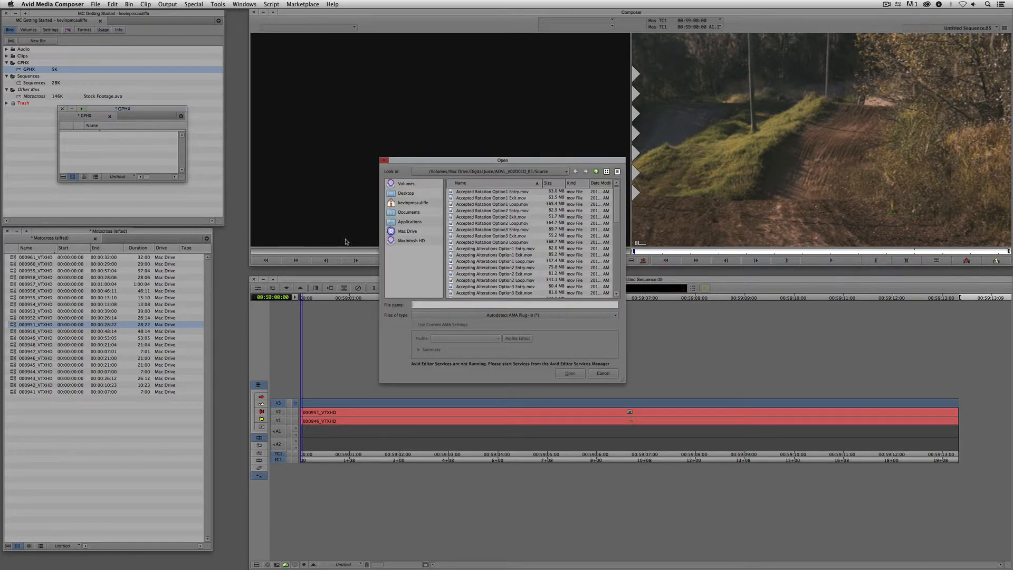
left_click(408, 194)
double_click(455, 192)
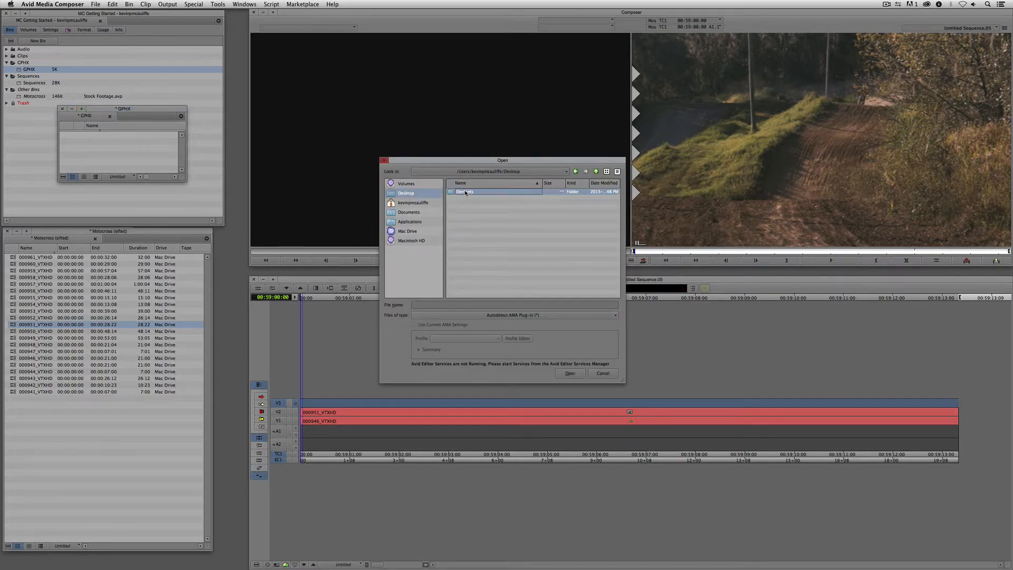
left_click_drag(543, 184, 578, 183)
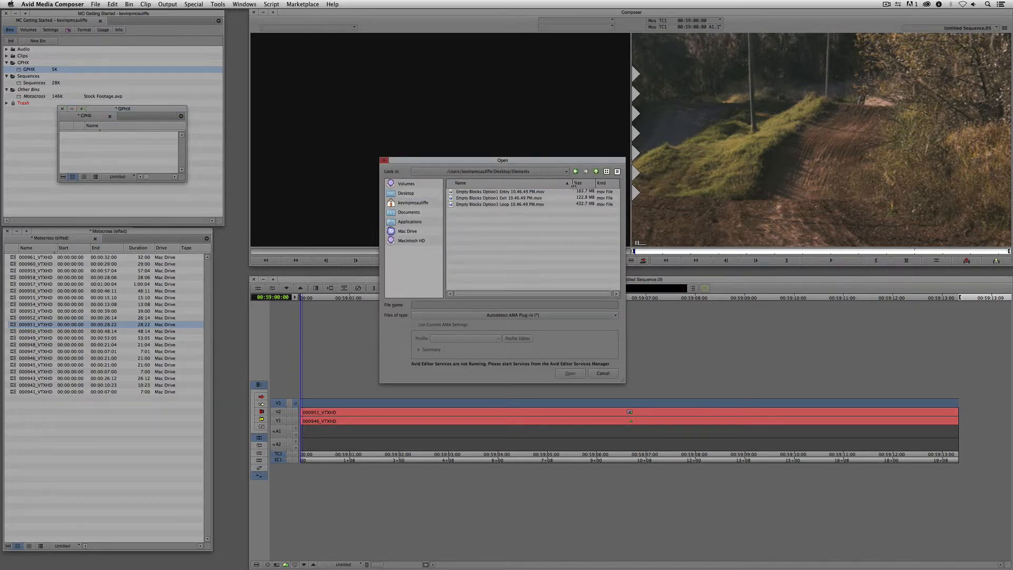
left_click(522, 204)
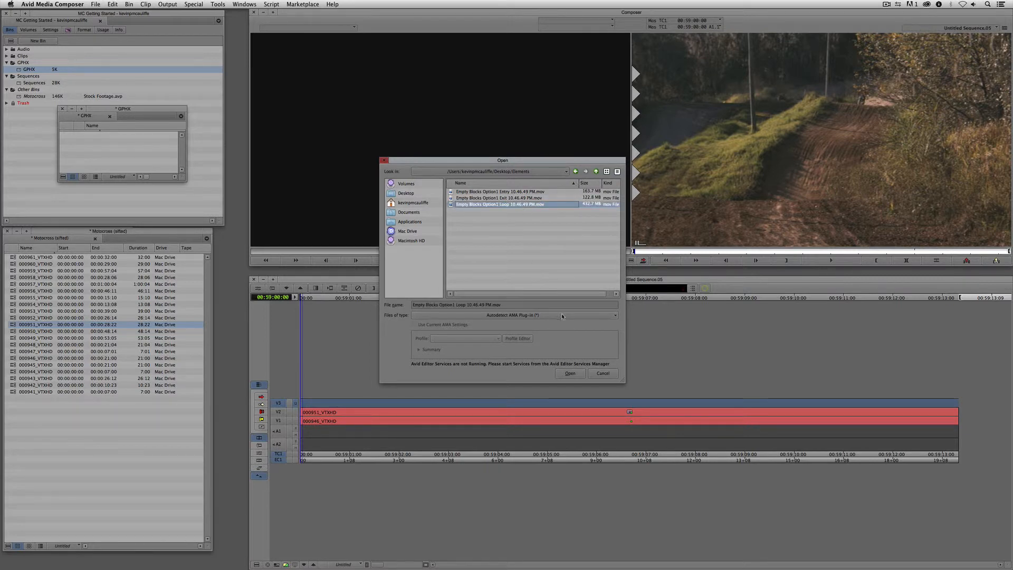
left_click(570, 373)
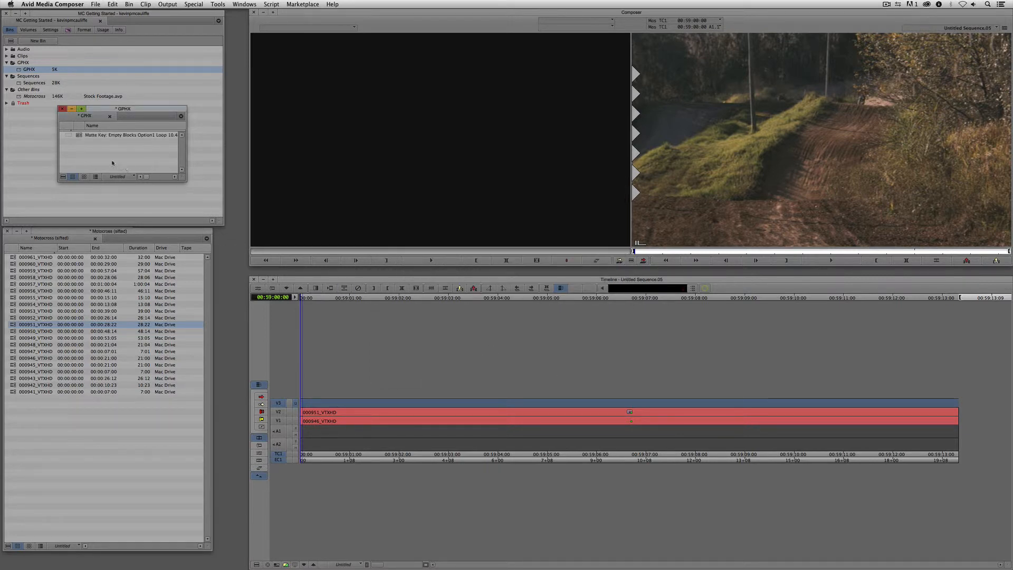
Overwrite the linked Empty Blocks clip onto V3 from the start of the sequence and play the result from the beginning
double_click(79, 136)
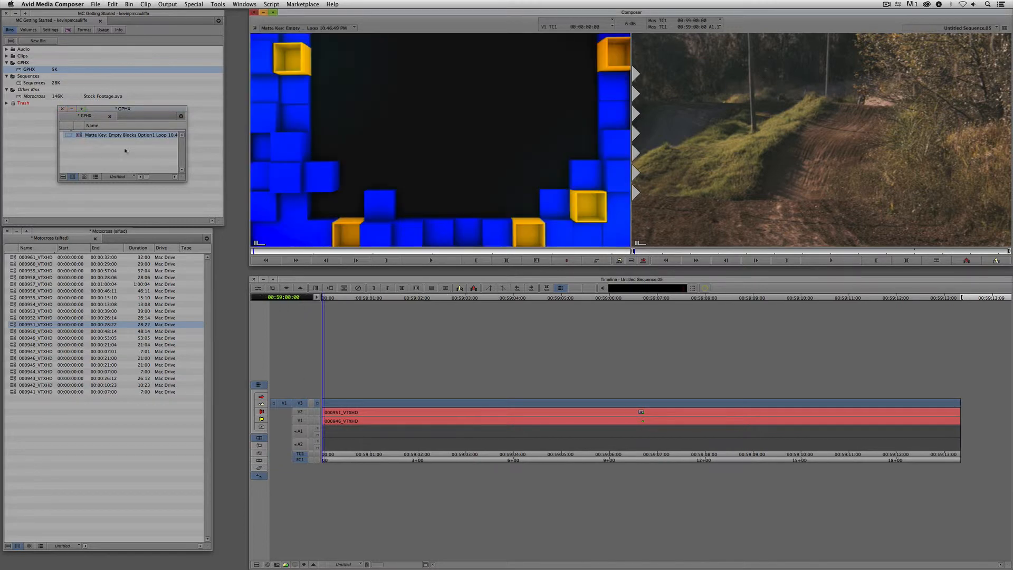
key("i")
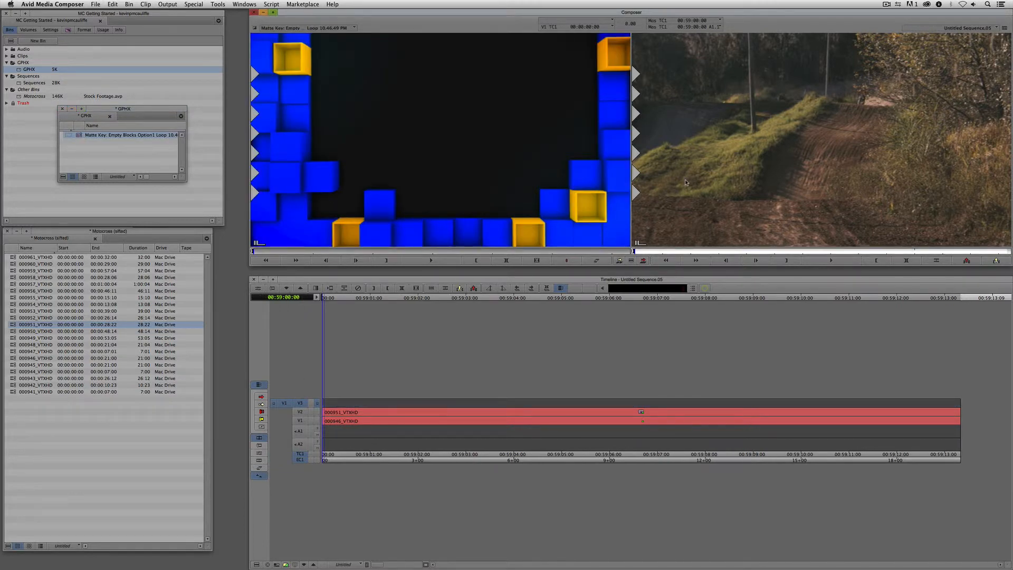
key("b")
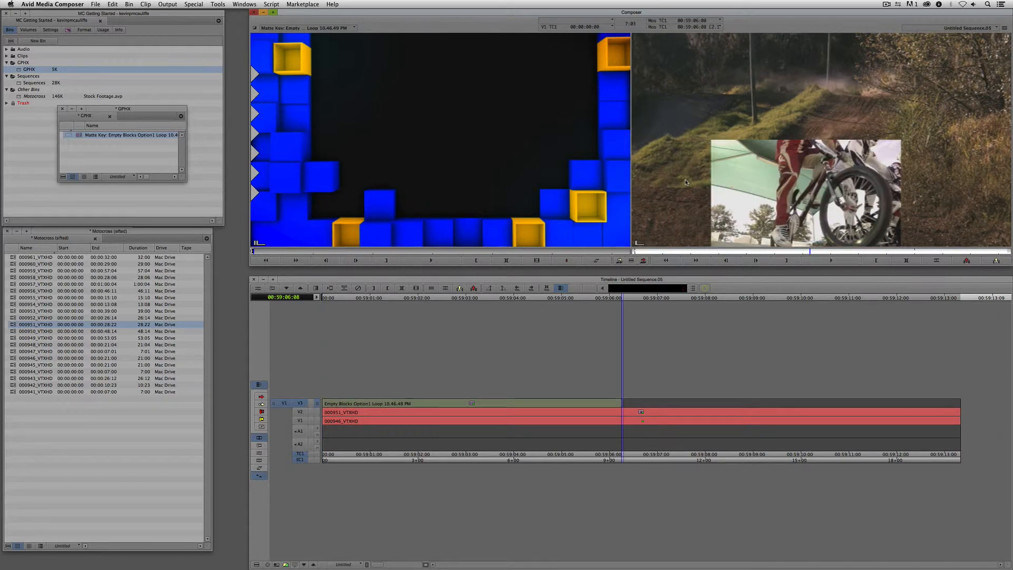
key("Home")
key("space")
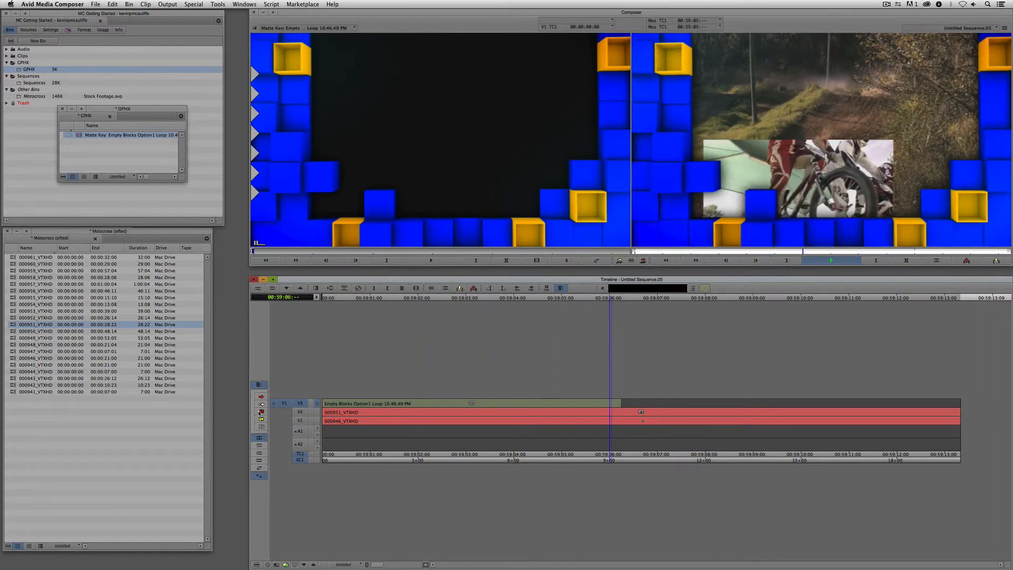
key("space")
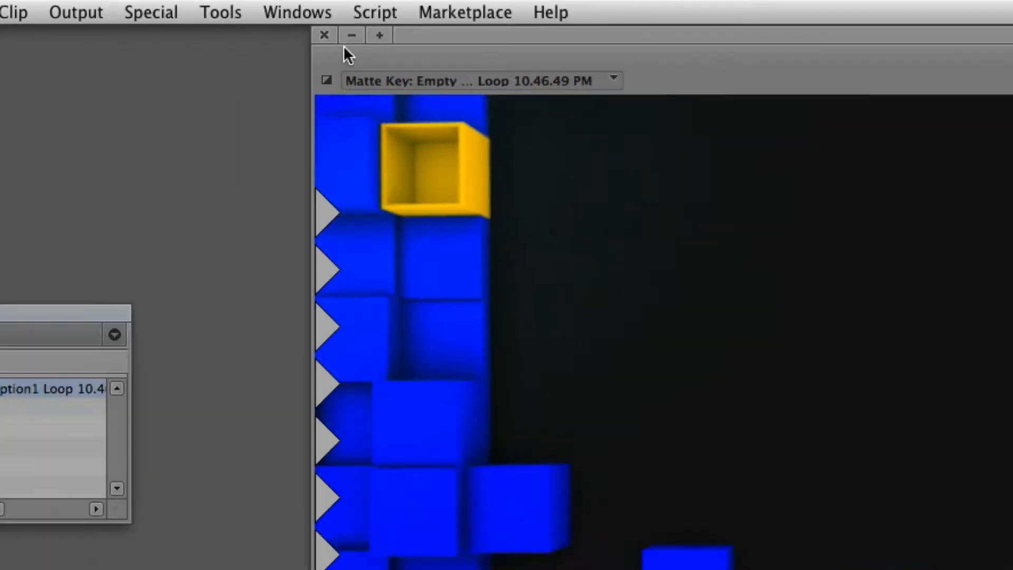
Close all open bins, reopen the Sequences bin and delete Untitled Sequence.06 from it
left_click(335, 21)
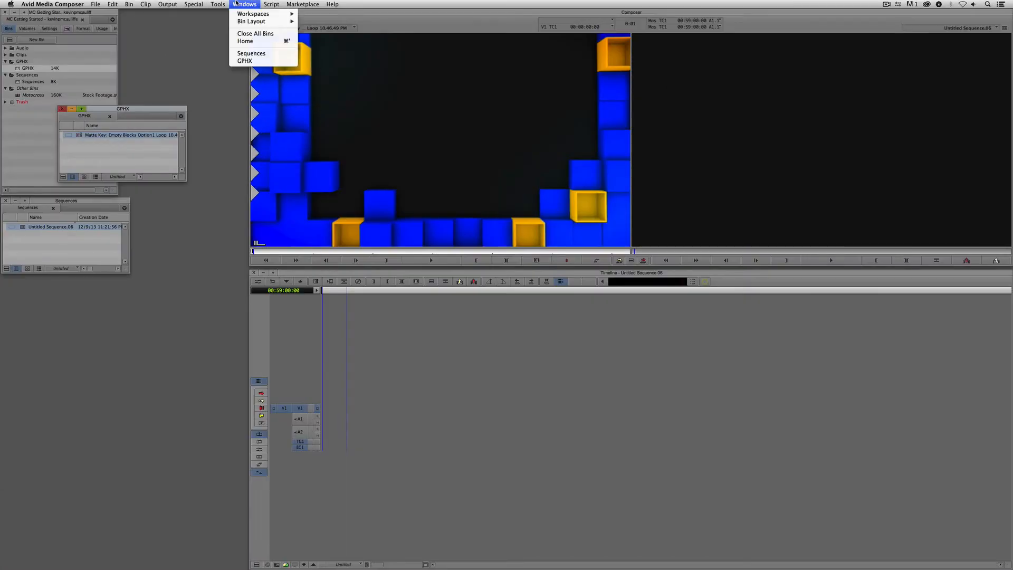
left_click(241, 33)
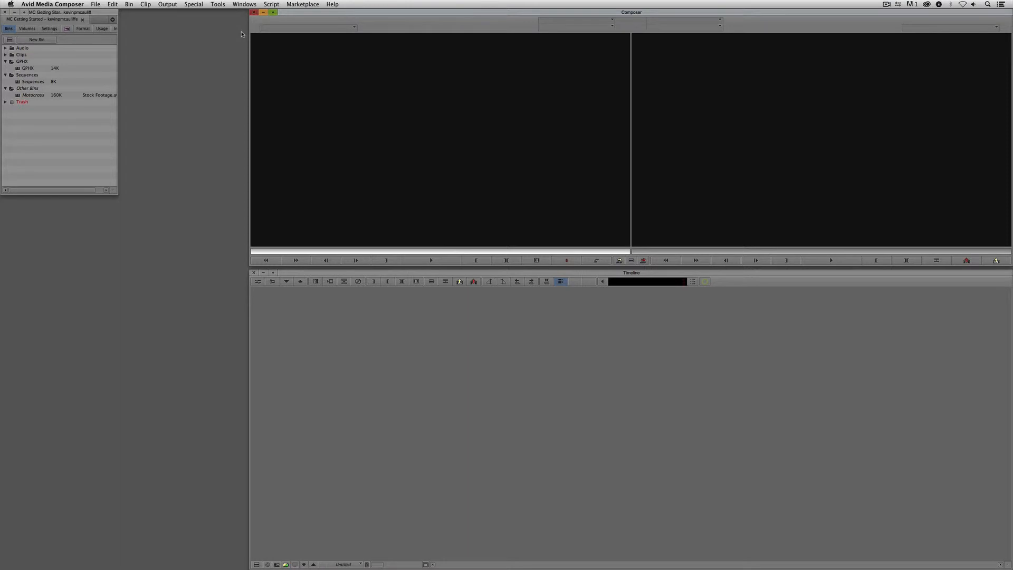
double_click(19, 82)
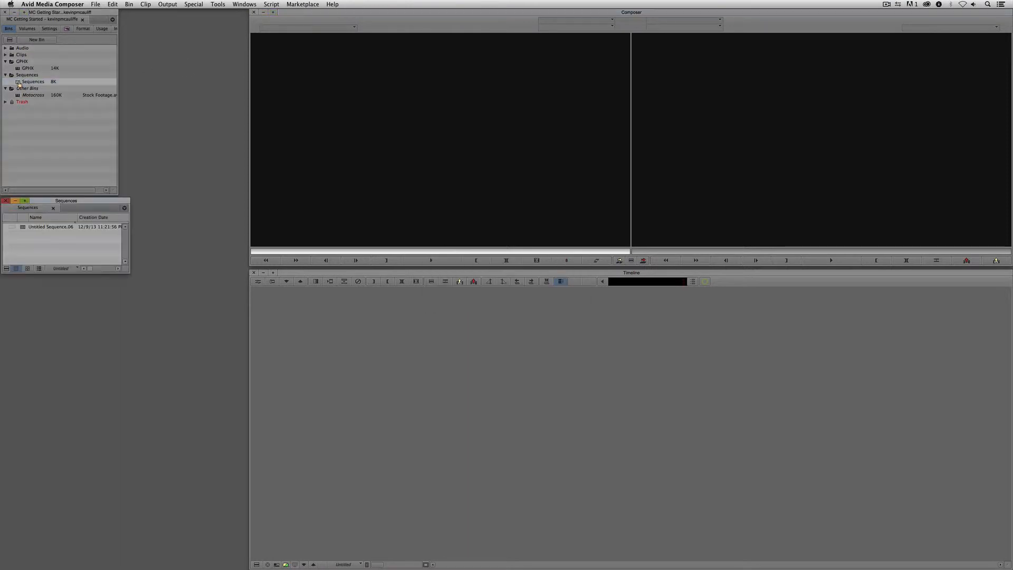
left_click(22, 228)
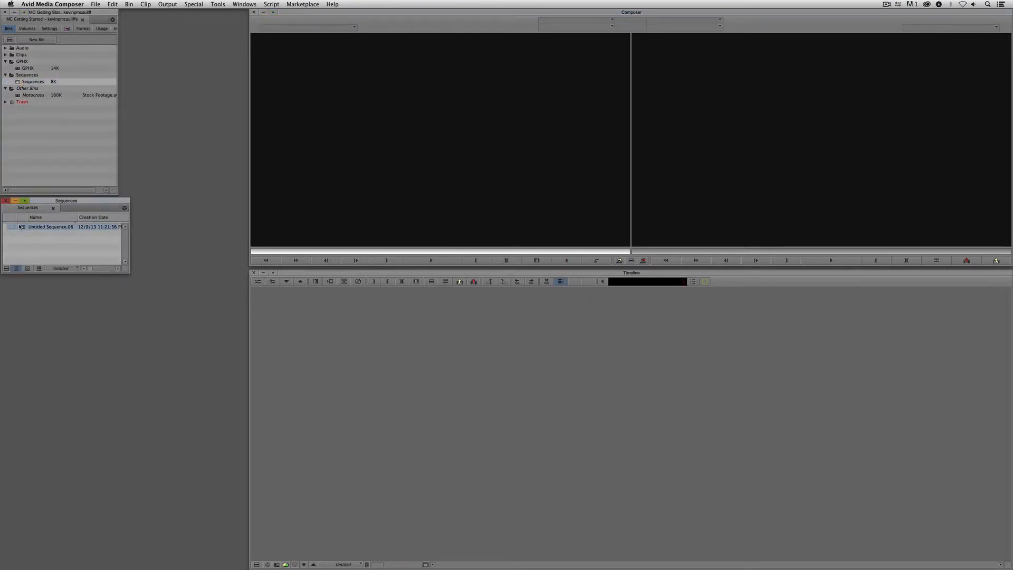
key("Delete")
left_click(488, 284)
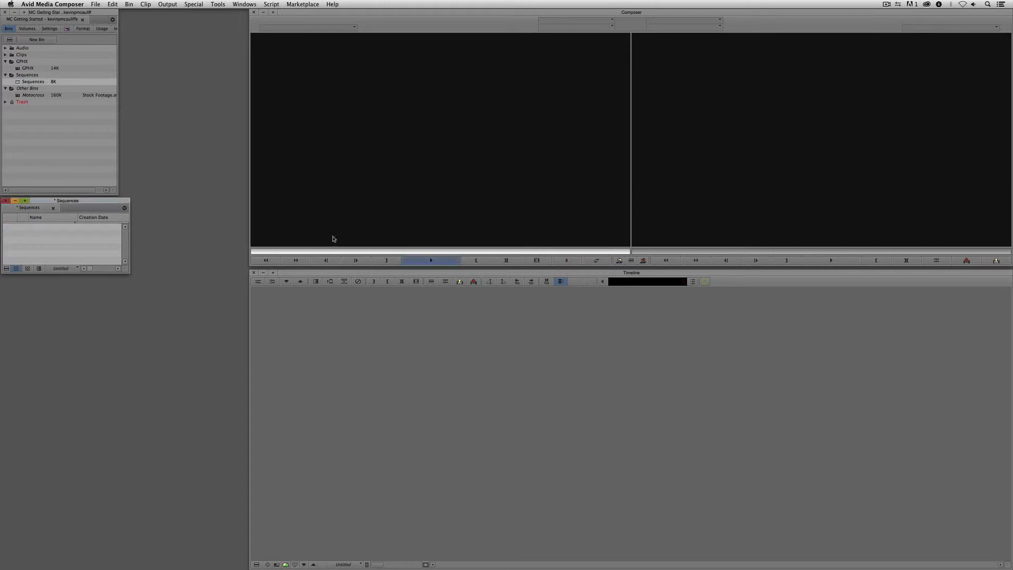
AMA link the movie Untitled Sequence.06.mov from the Desktop into the Sequences bin
right_click(54, 247)
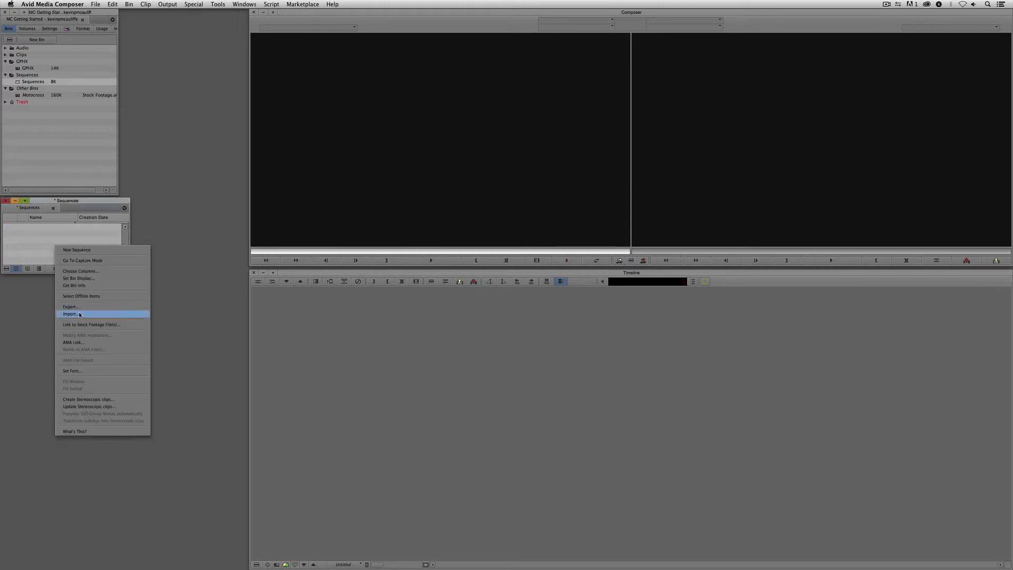
left_click(73, 343)
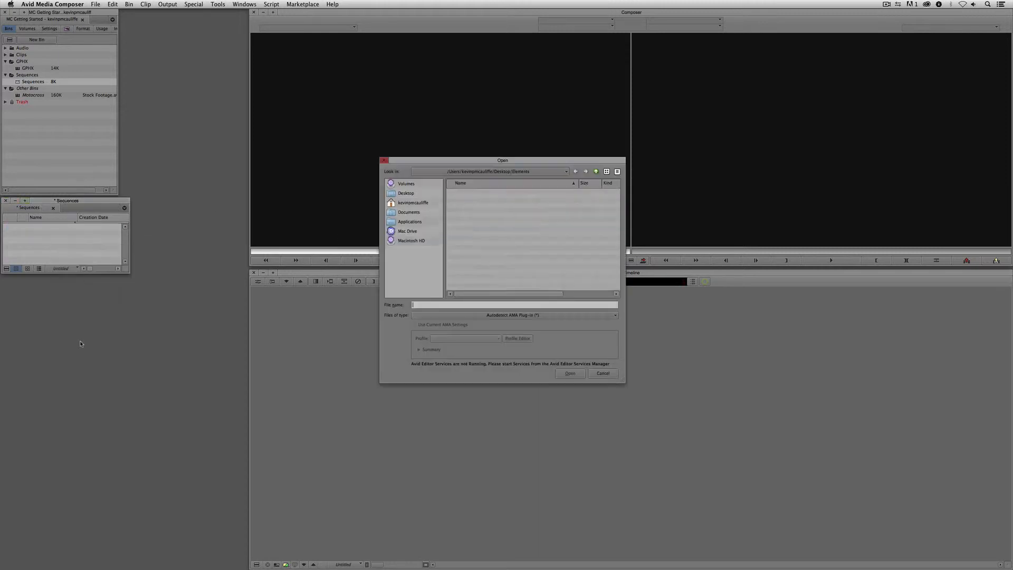
left_click(409, 195)
left_click(475, 206)
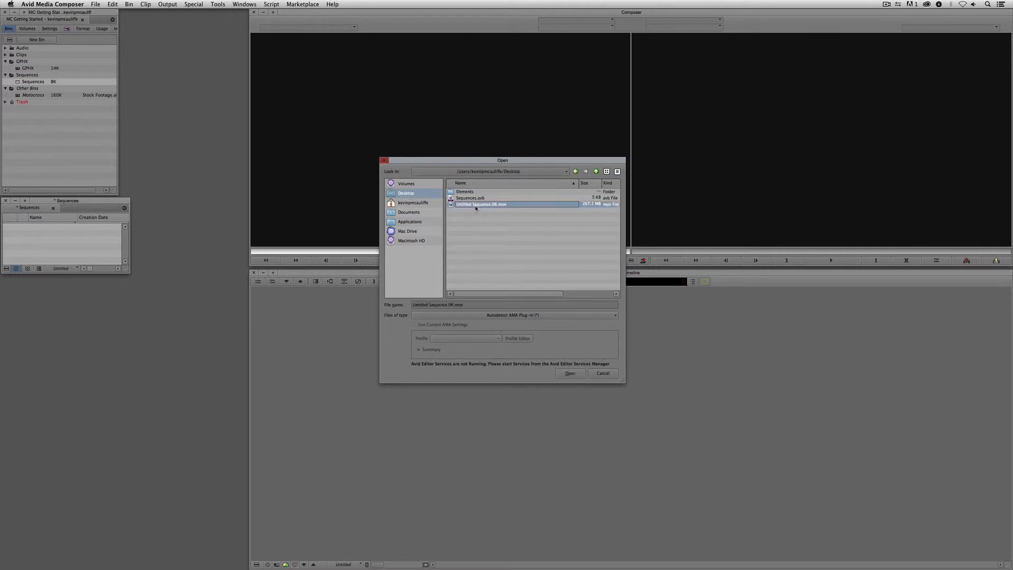
left_click(570, 373)
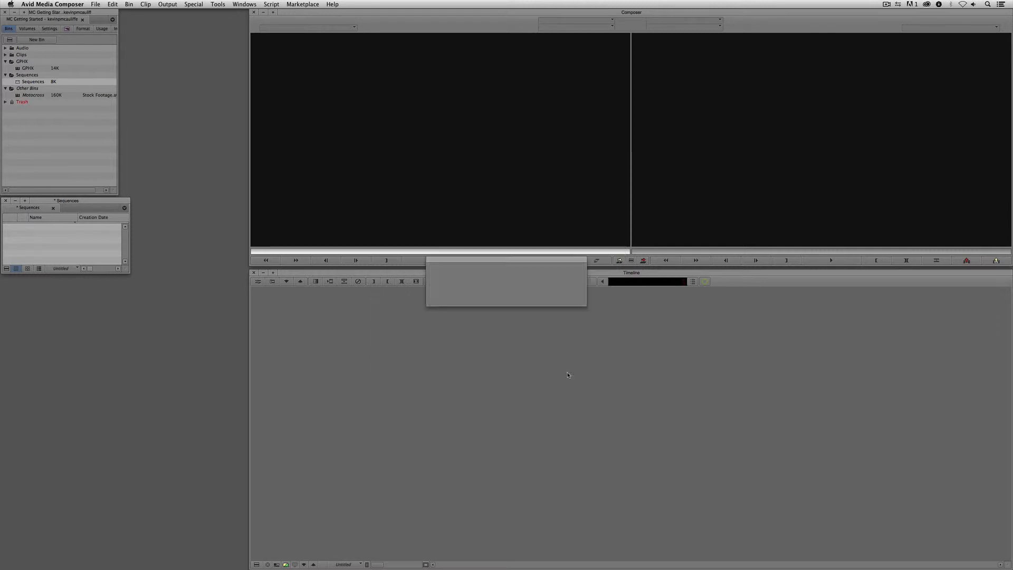
Edit the full length of the linked Untitled Sequence.06 clip into a new sequence and park the playhead at 00:59:11:13
left_click_drag(19, 231, 426, 207)
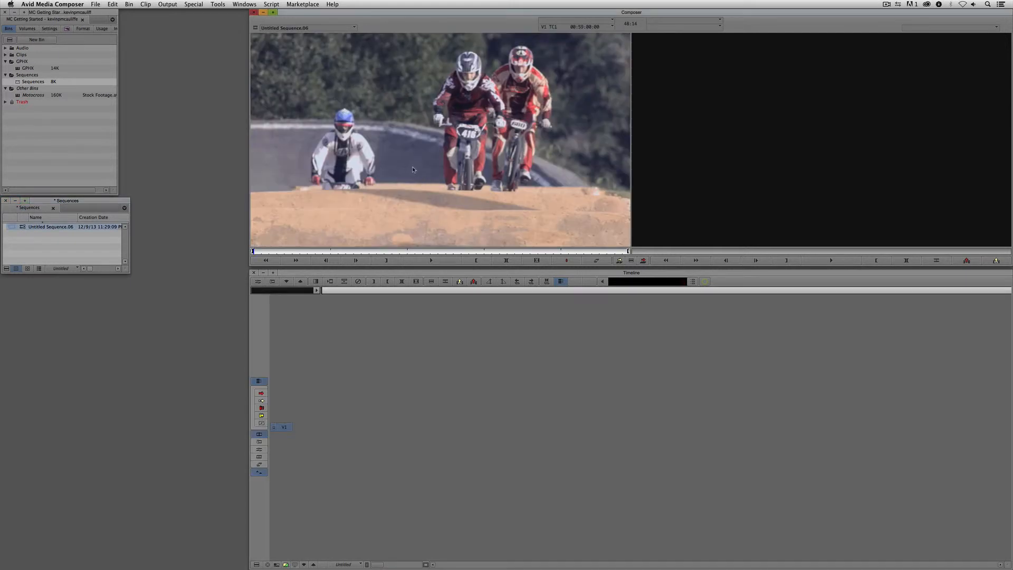
key("t")
key("b")
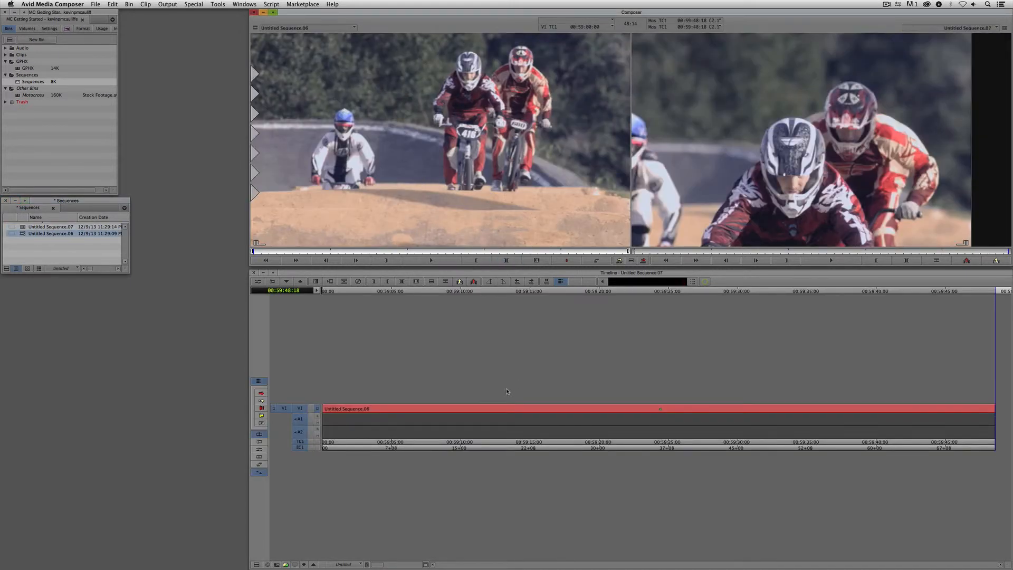
mouse_move(488, 414)
left_mouse_down()
mouse_move(563, 408)
mouse_move(414, 400)
mouse_move(566, 394)
mouse_move(414, 402)
mouse_move(540, 395)
mouse_move(426, 400)
mouse_move(481, 399)
left_mouse_up()
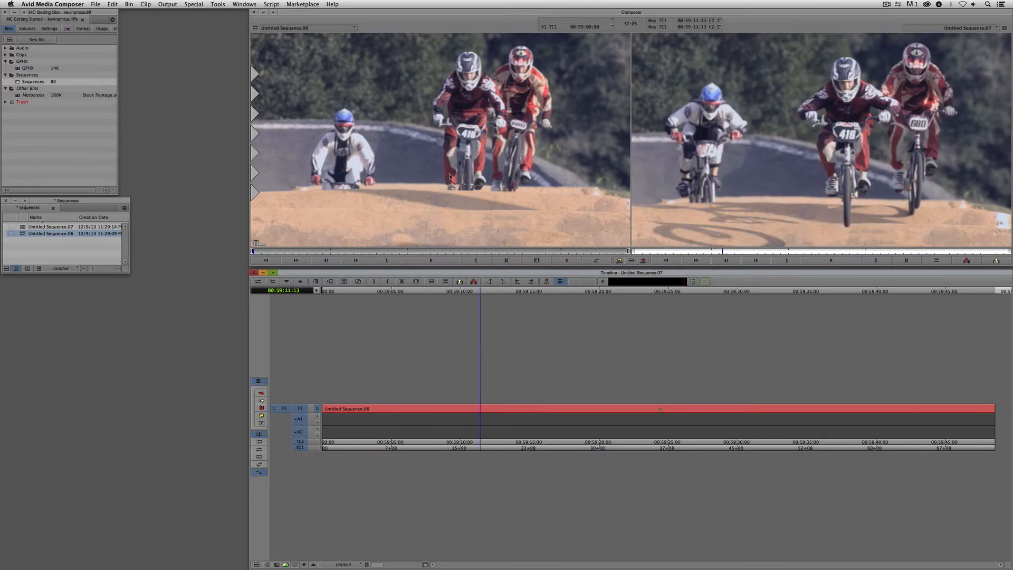
Switch to the Color Correction workspace and display the HSL master controls
left_click(244, 4)
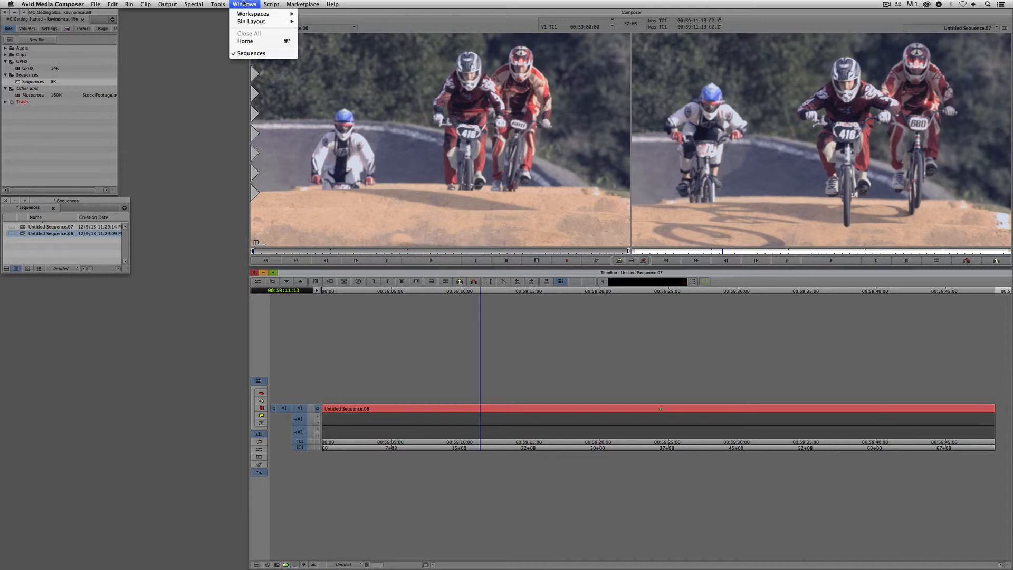
mouse_move(245, 16)
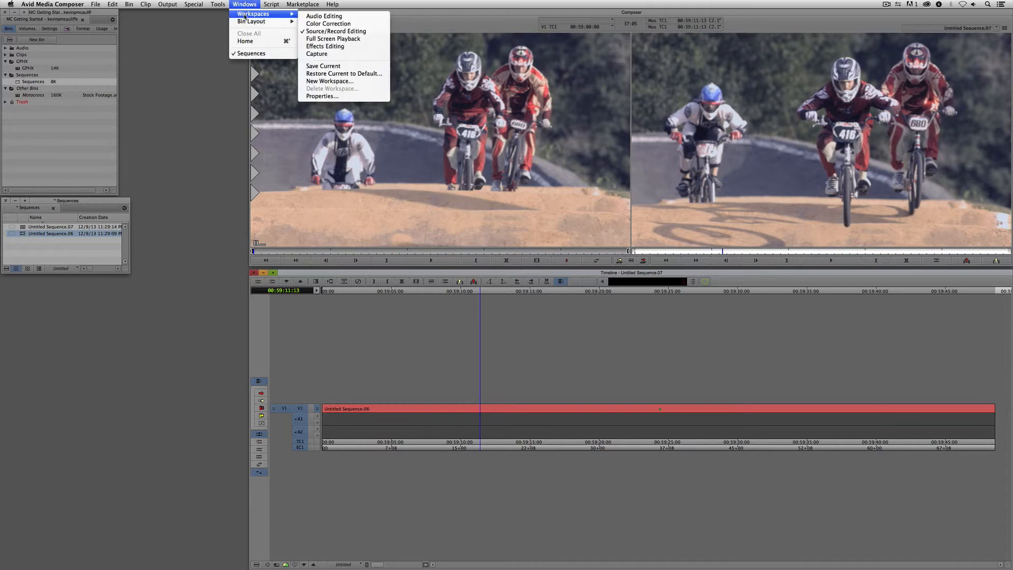
left_click(329, 23)
left_click(388, 283)
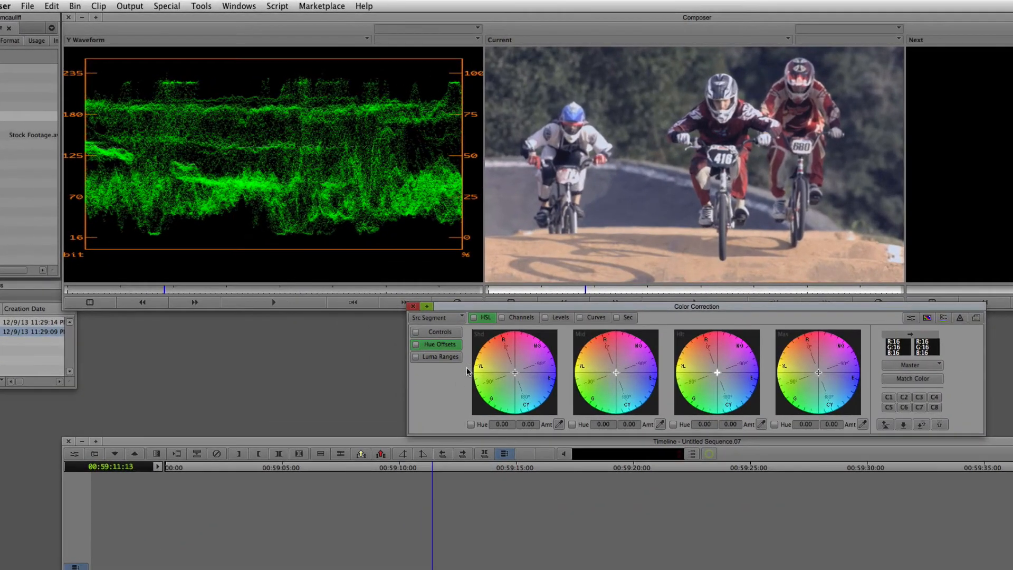
left_click(386, 233)
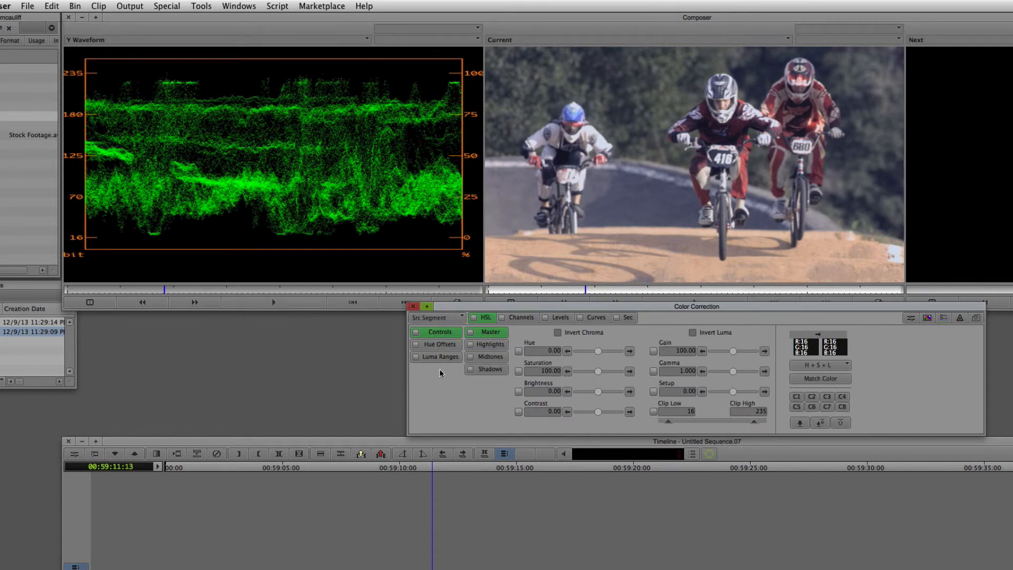
With Hue Offsets, remove the color cast from the shadows by sampling rider 416's dark area, and from the midtones by sampling the grey track
left_click(434, 344)
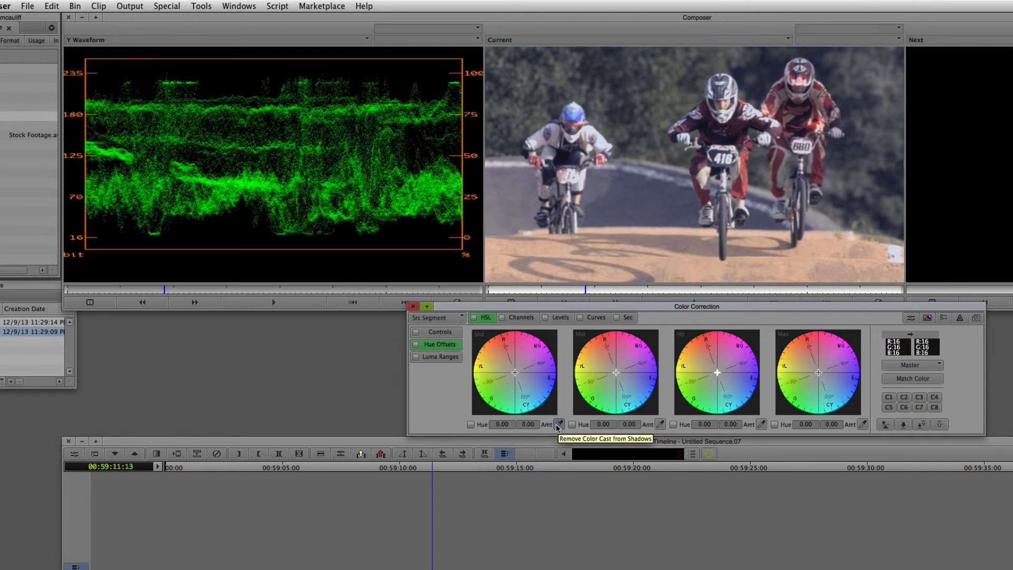
left_click(710, 177)
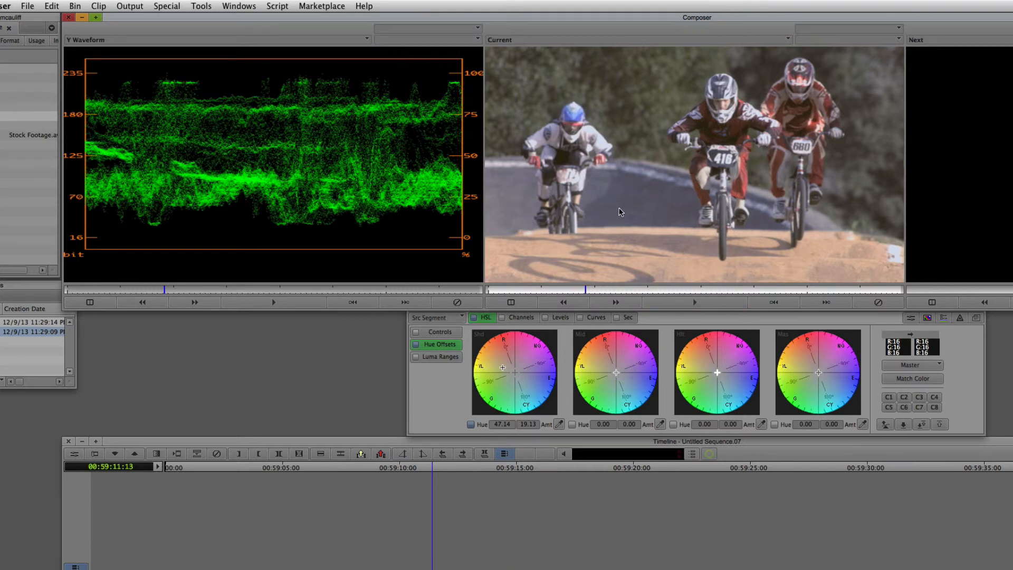
left_click(662, 425)
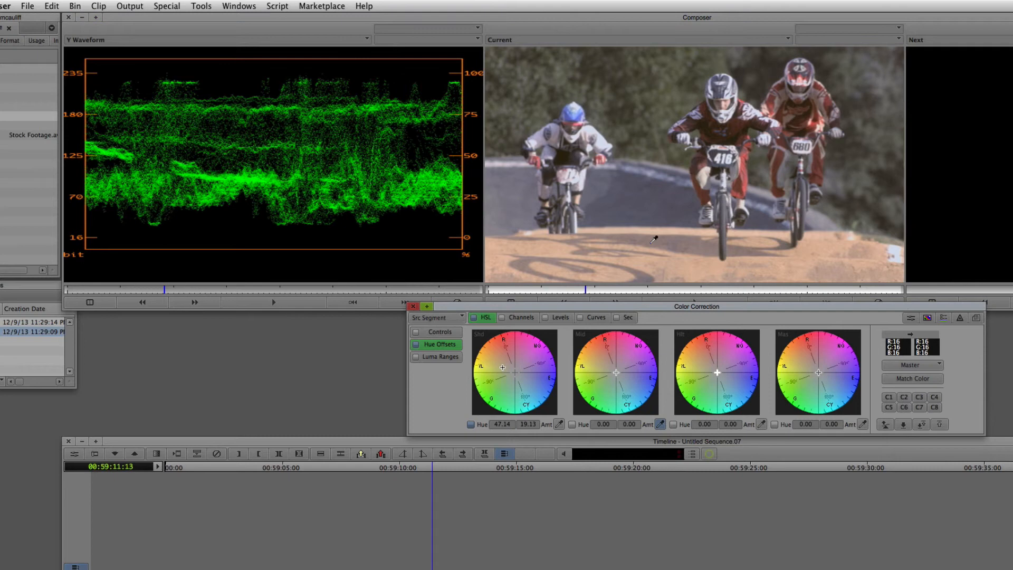
left_click(635, 195)
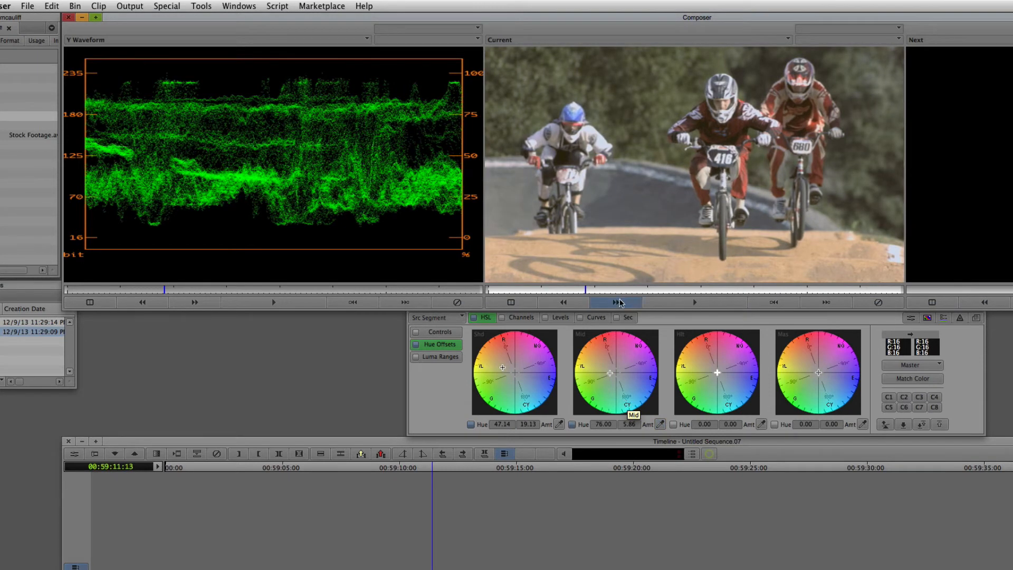
Remove the color cast from the highlights by sampling rider 416's number plate, and compare the change by undoing and redoing it
left_click(762, 424)
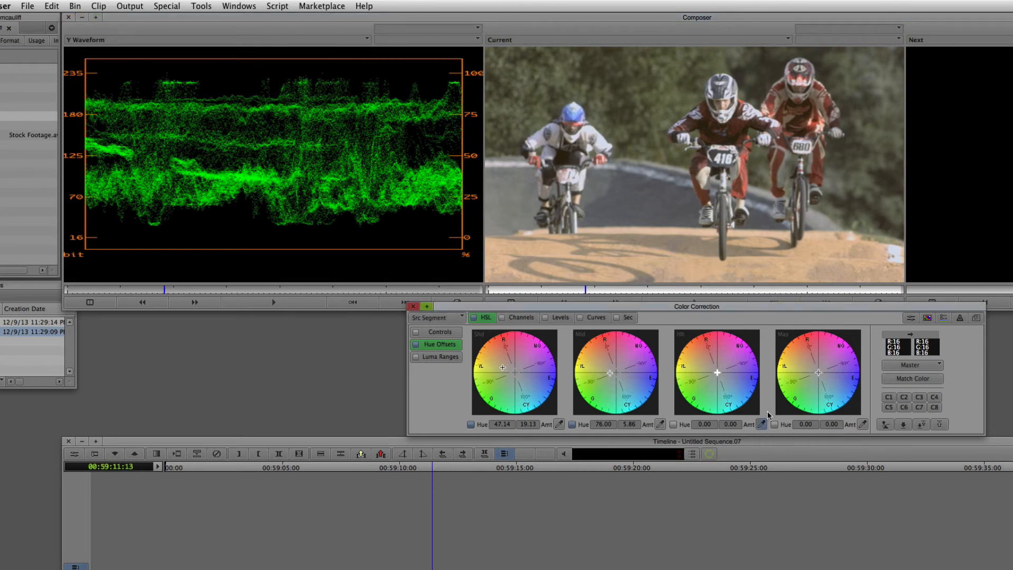
left_click(728, 157)
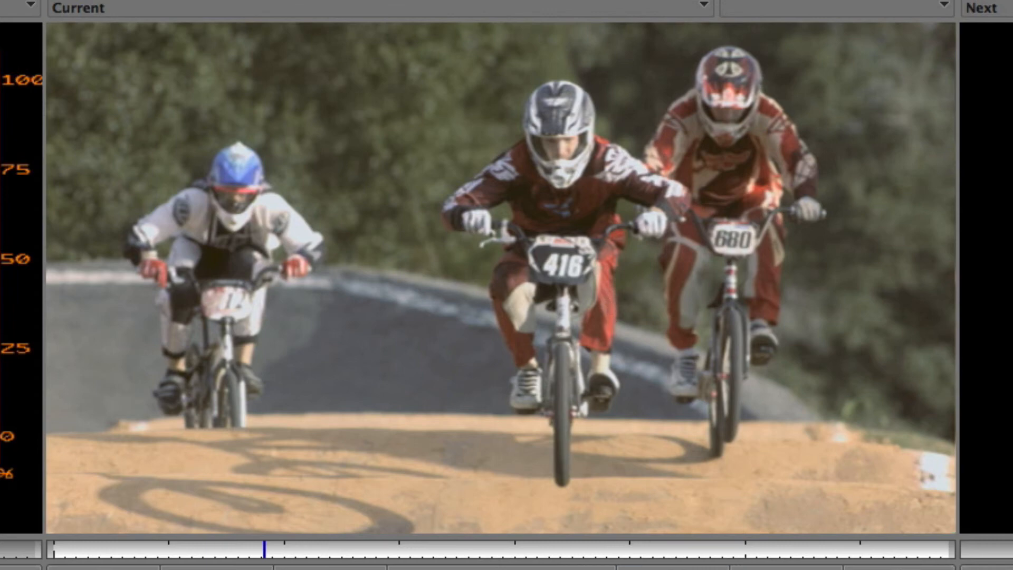
key("super+z")
key("super+r")
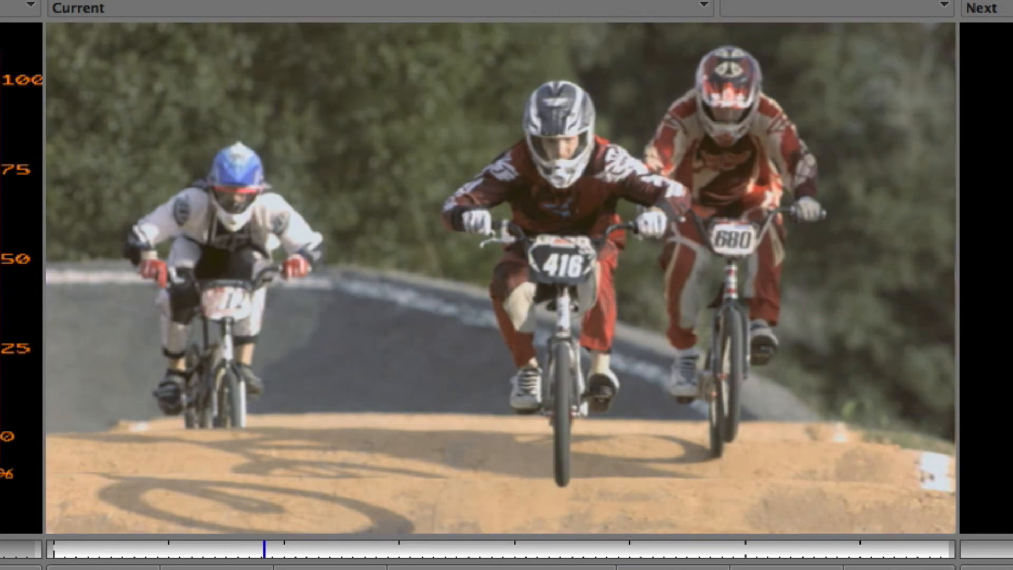